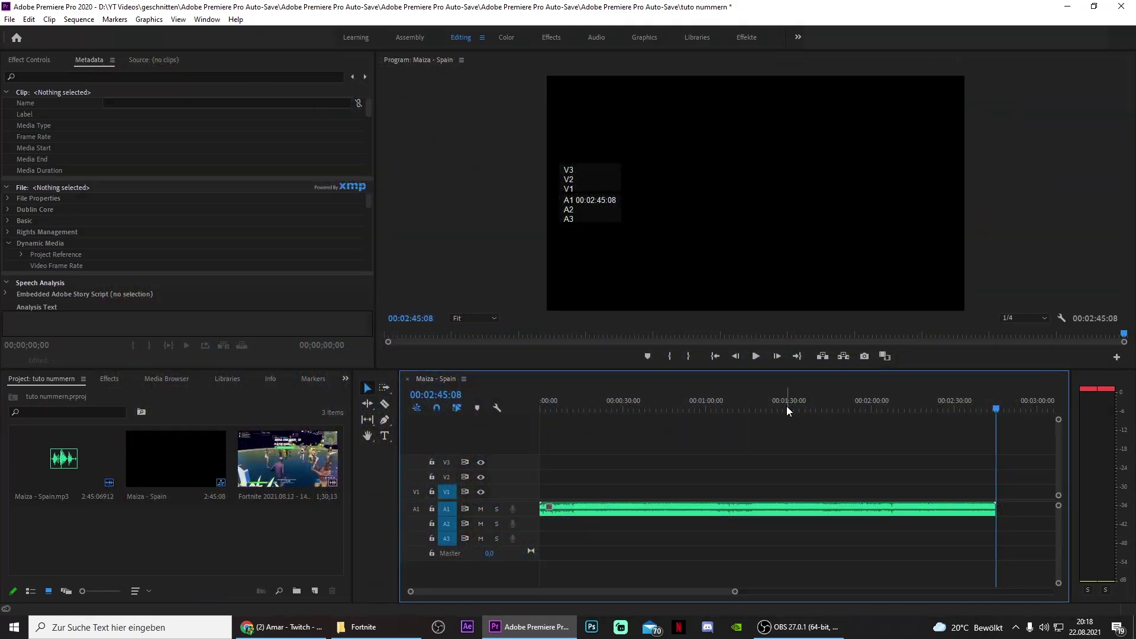
- Locate the beat at 00:01:16:56 in the music track and open the Fortnite gameplay clip
click(767, 407)
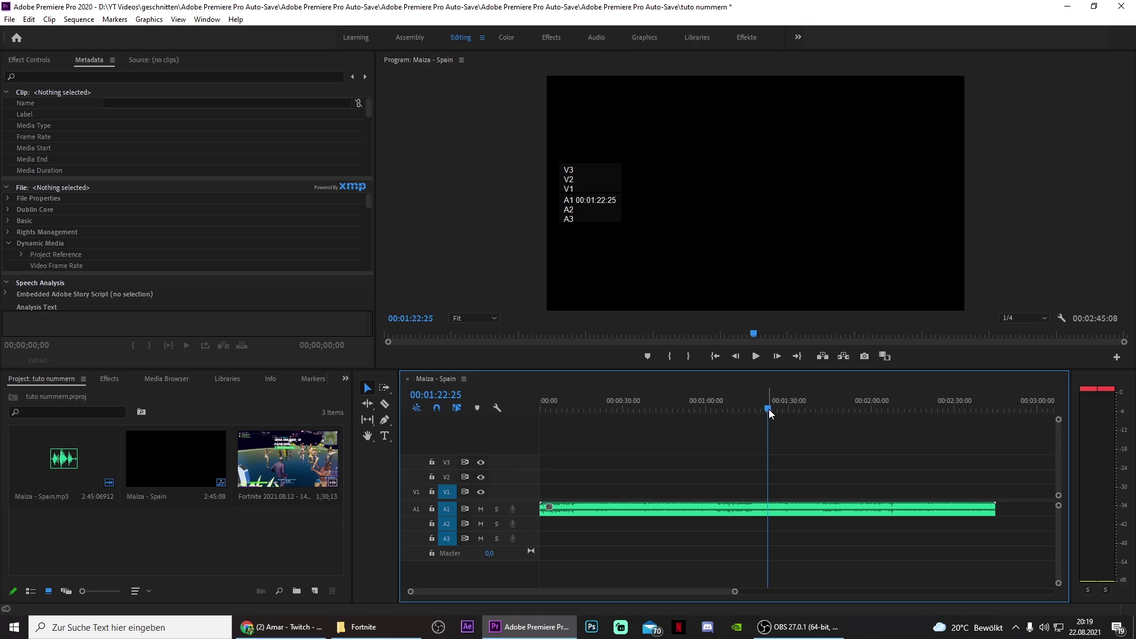
drag(735, 592, 550, 608)
key(space)
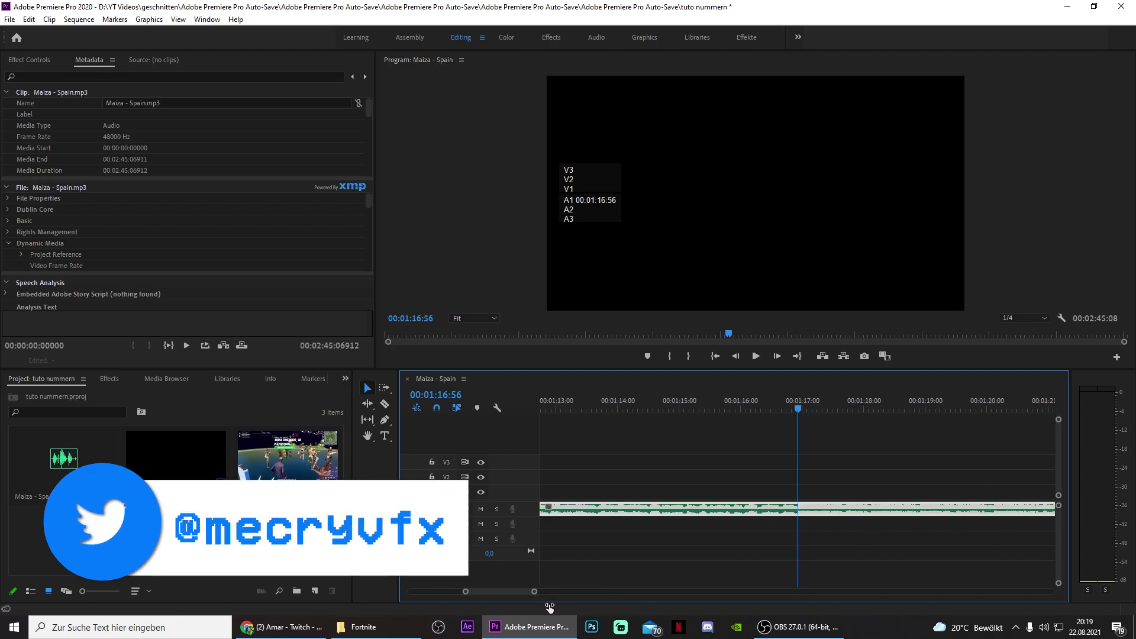
double_click(323, 453)
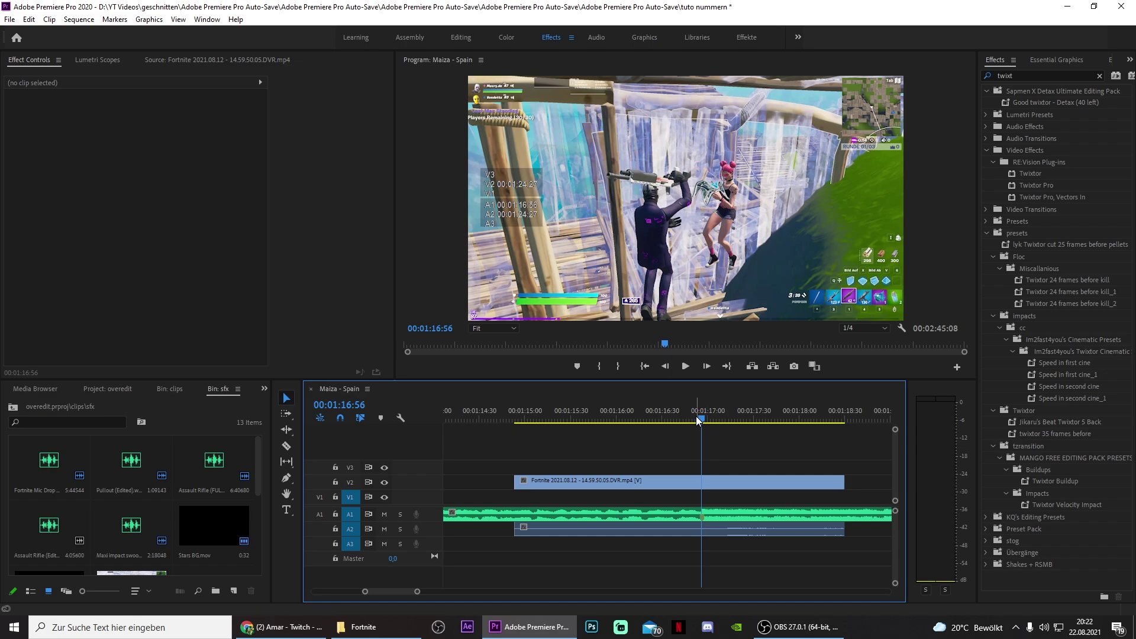
- Mark the shot at 00:01:17:15 on the Fortnite clip and move the clip to V1 so the shot lines up with the beat marker
drag(698, 420, 731, 415)
click(747, 485)
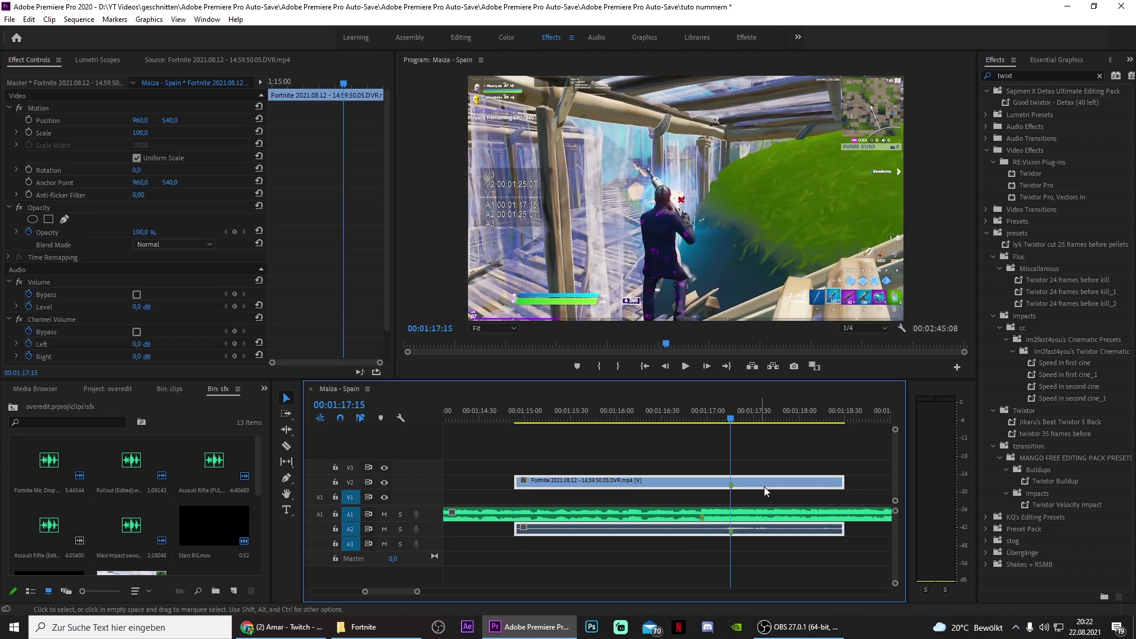
mouse_move(764, 491)
mouse_down()
mouse_move(766, 506)
mouse_move(731, 499)
mouse_up()
- Nest the aligned Fortnite clip and apply the Twixtor Pro effect to the nested sequence
right_click(658, 498)
click(700, 291)
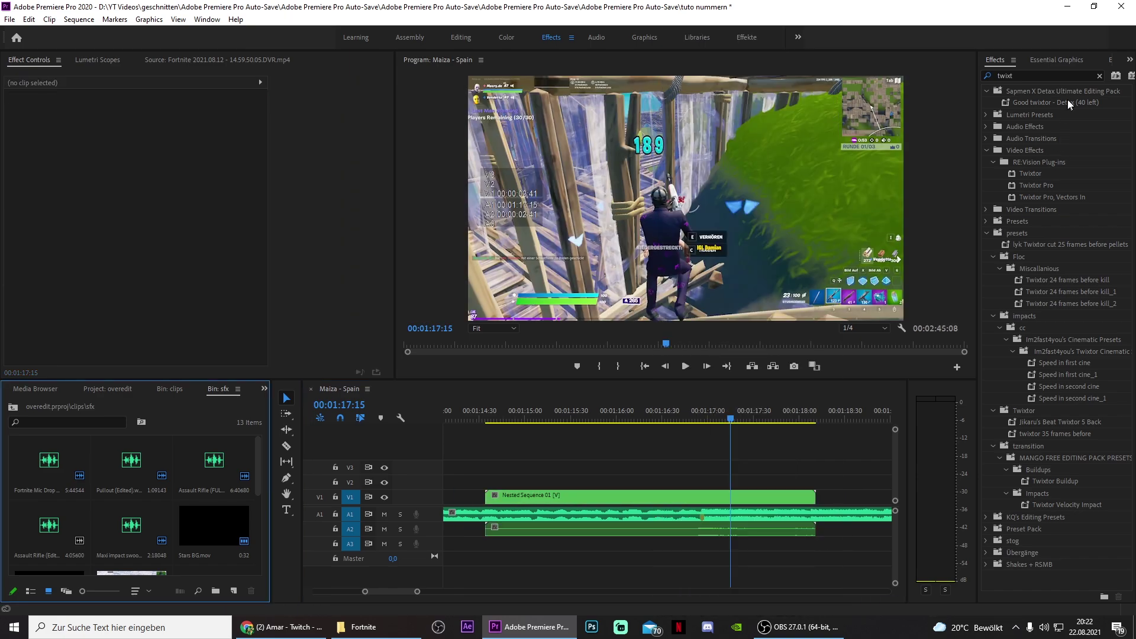
drag(1037, 185, 690, 495)
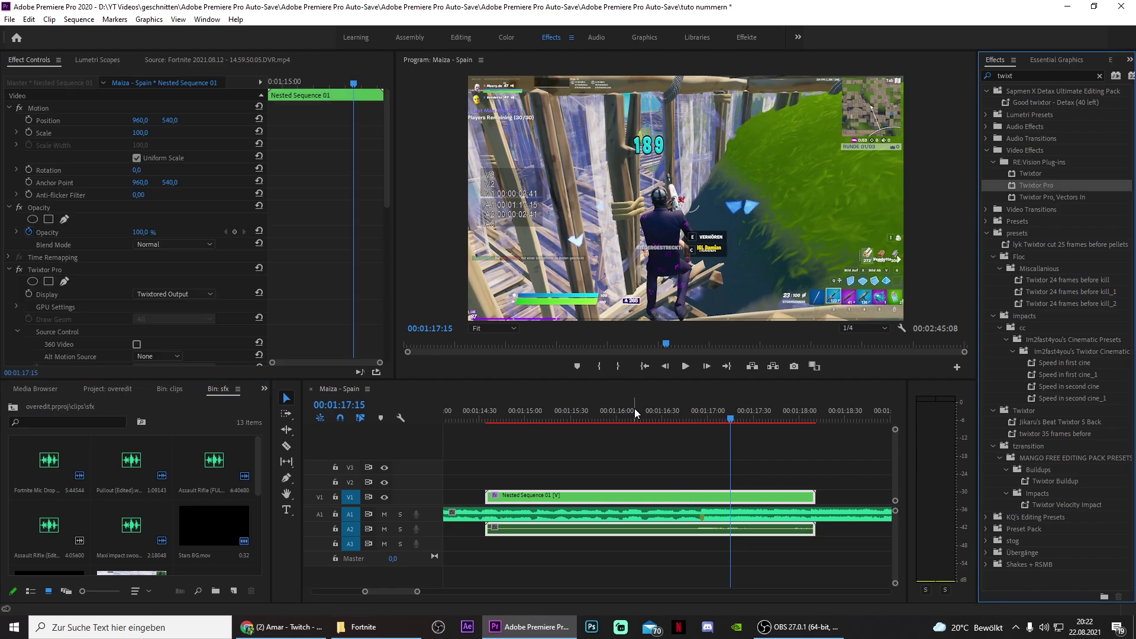
- Add a 100% Twixtor Pro speed keyframe at 00:01:16:22, before the shot
click(650, 414)
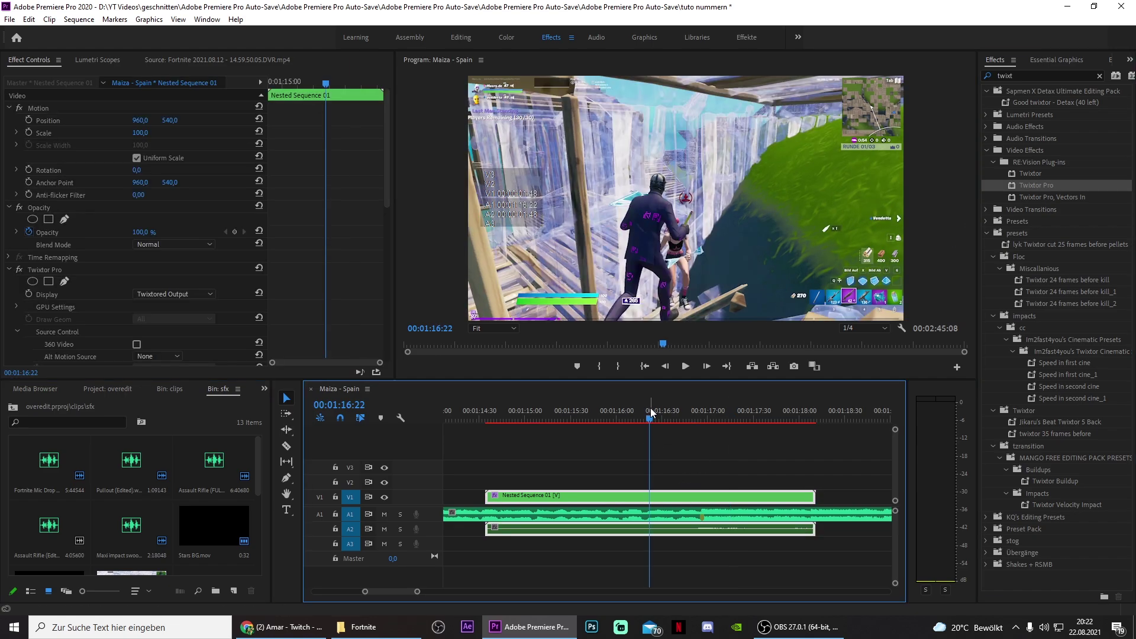
scroll(53, 296, down, 3)
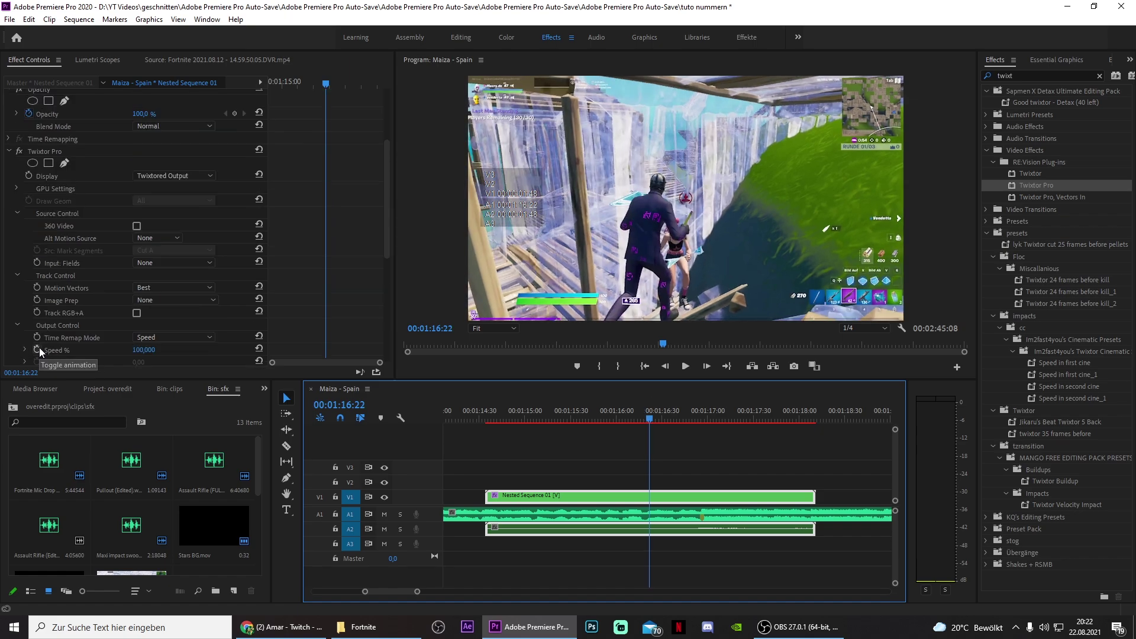
click(39, 351)
scroll(260, 335, down, 1)
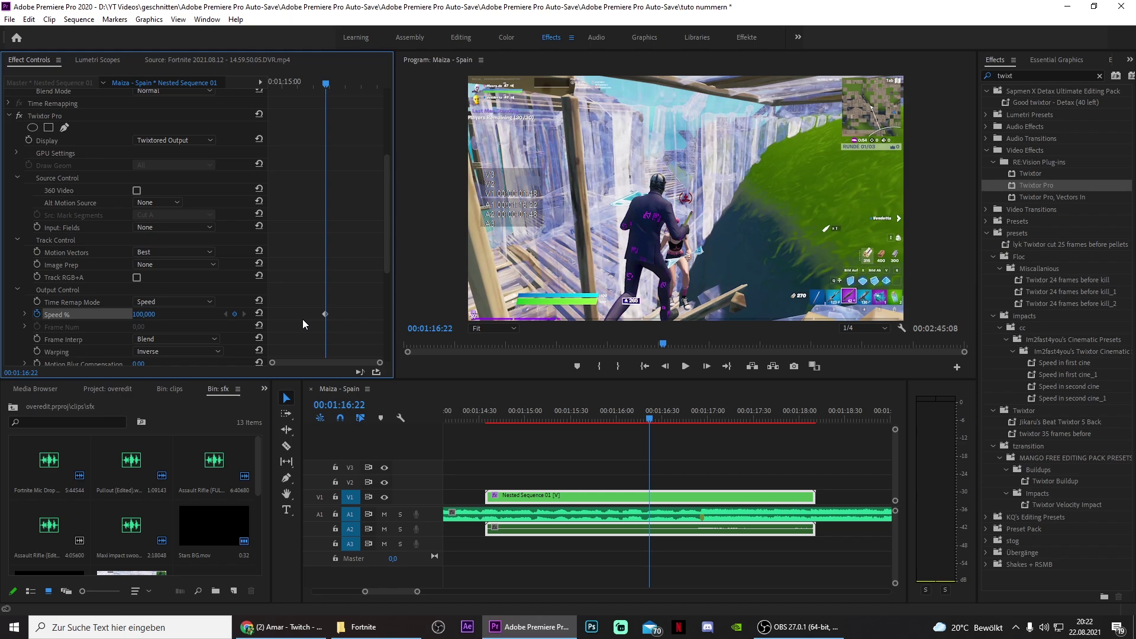
- Five frames further on, at 00:01:16:27, set the Twixtor Pro speed to 50%
key(Right)
key(Right)
key(Right)
key(Right)
key(Right)
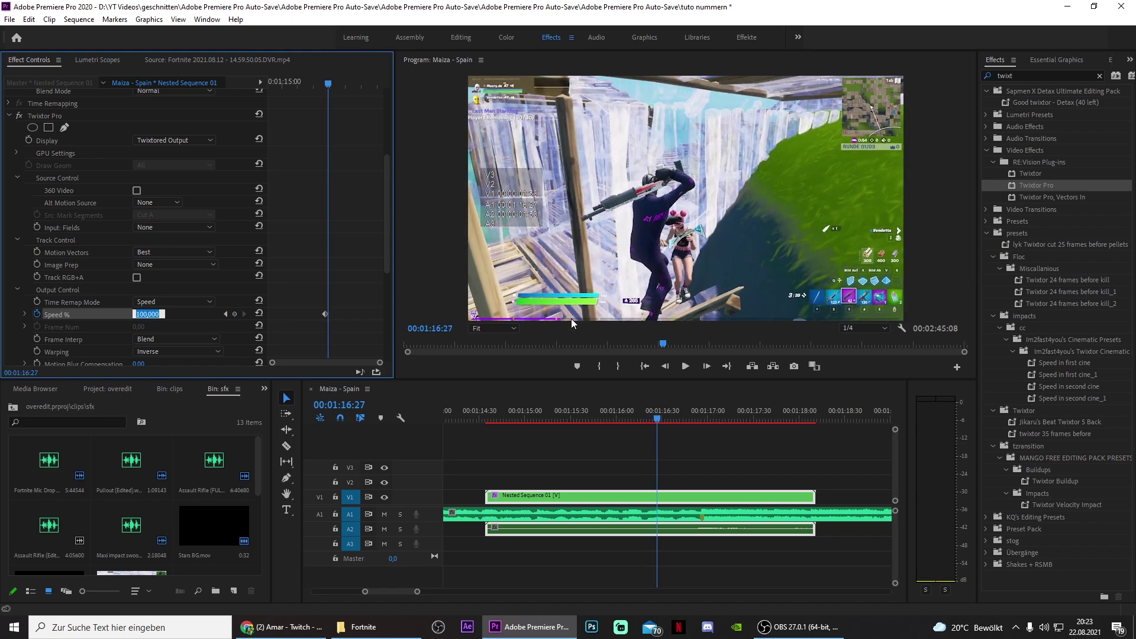
text(50)
key(Return)
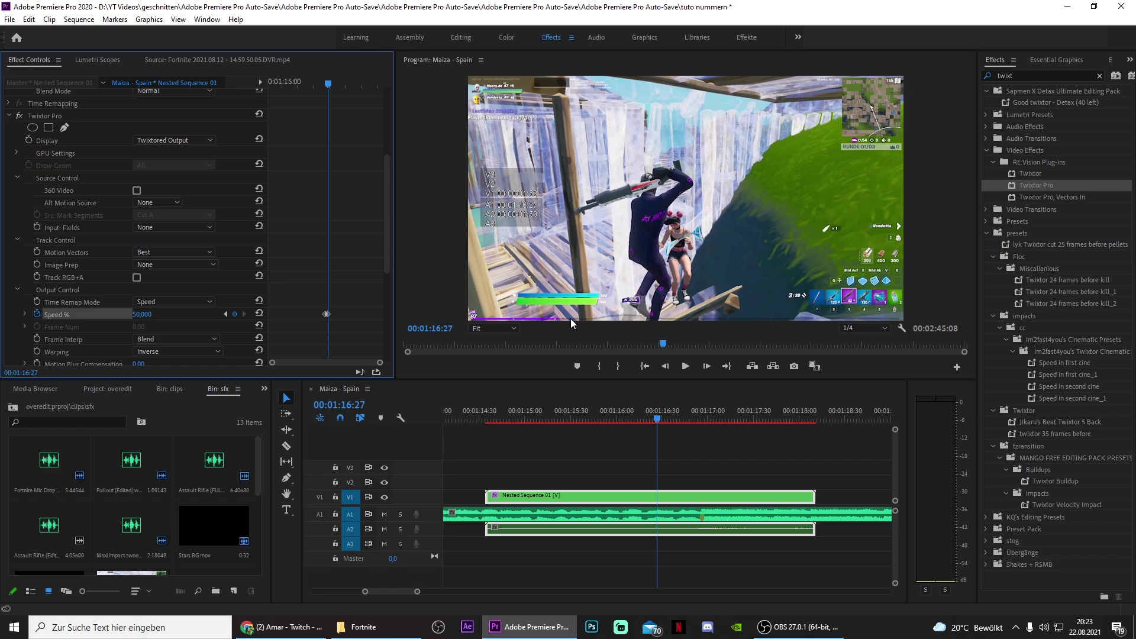
- Set the Twixtor Pro speed to 10% at 00:01:16:36
key(Right)
key(Right)
key(Right)
key(Right)
key(Right)
key(Right)
key(Right)
key(Right)
key(Right)
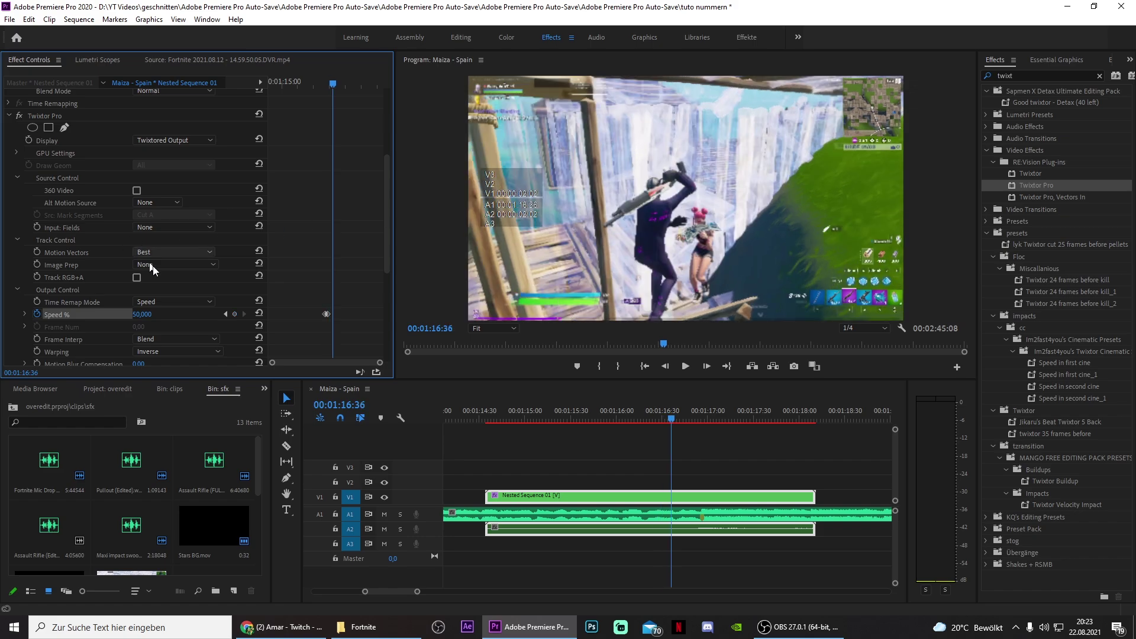
text(10)
- Set the Twixtor Pro speed to 275% at the beat, 00:01:16:56, and to 30% at 00:01:17:00
drag(334, 83, 346, 84)
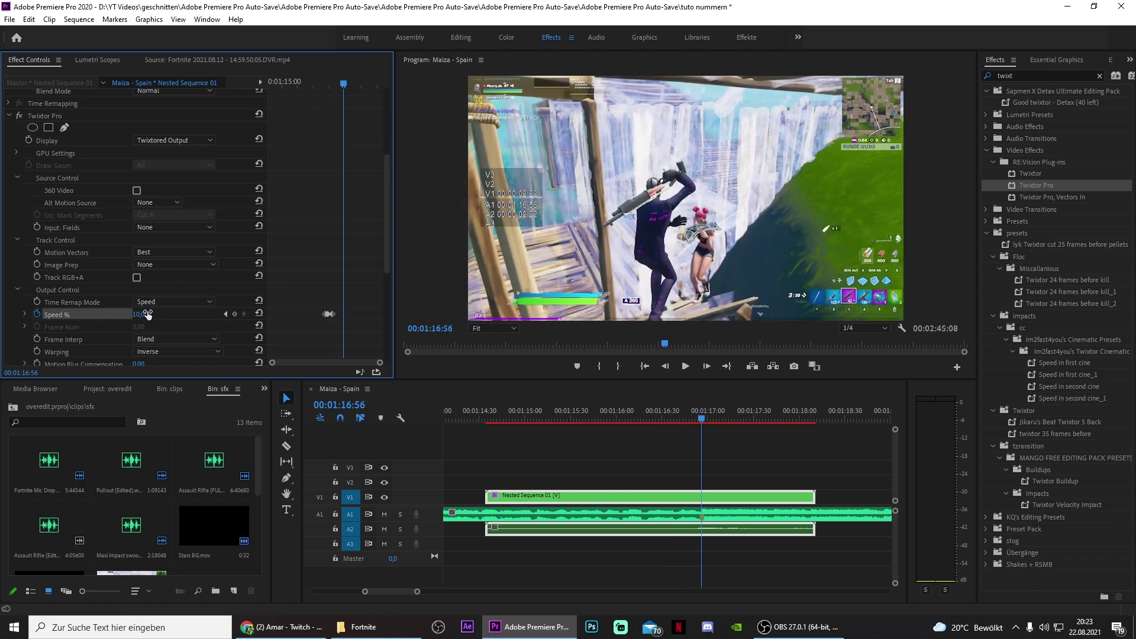
drag(141, 315, 347, 306)
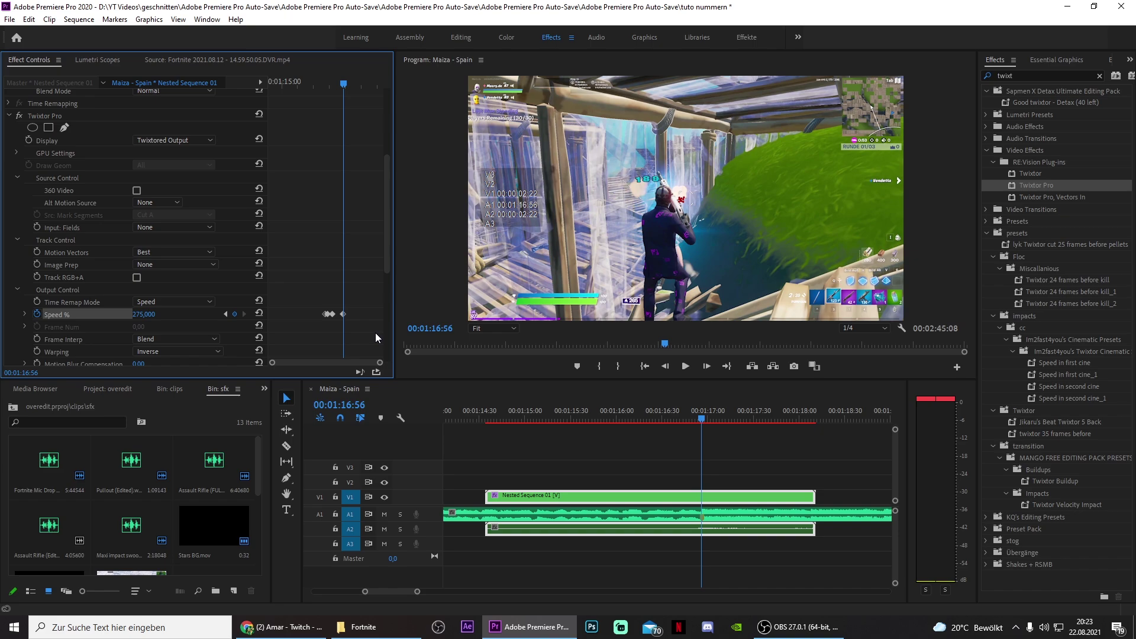
key(Right)
key(Right)
key(Right)
key(Right)
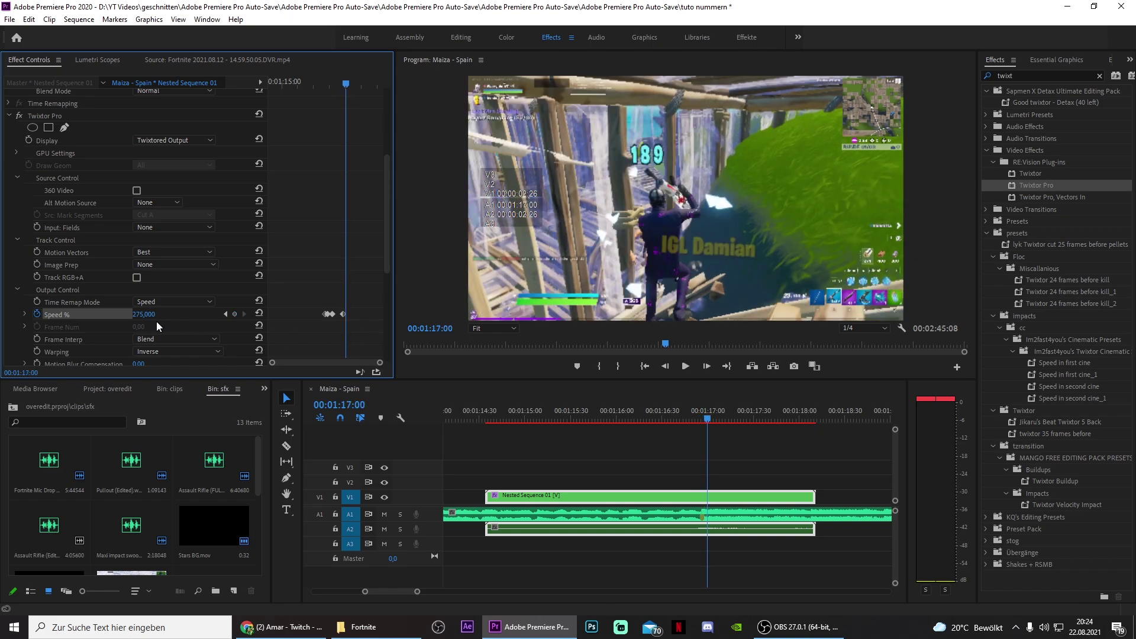
click(148, 313)
text(30)
key(Return)
- Play back the speed ramp around the shot and examine the speed keyframes up close
click(630, 418)
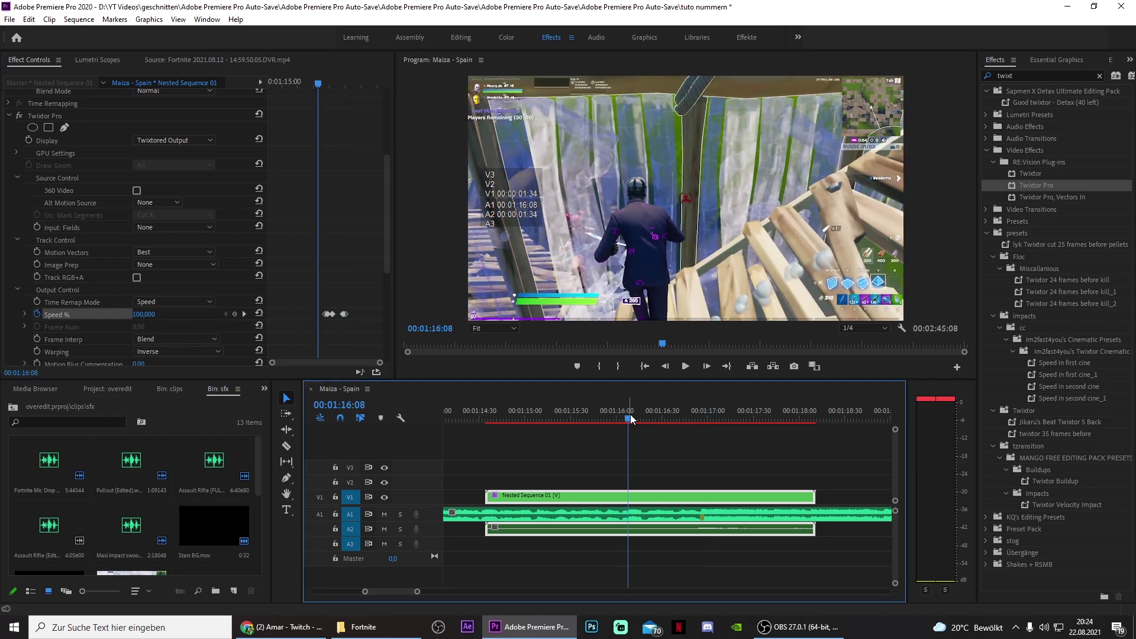
key(space)
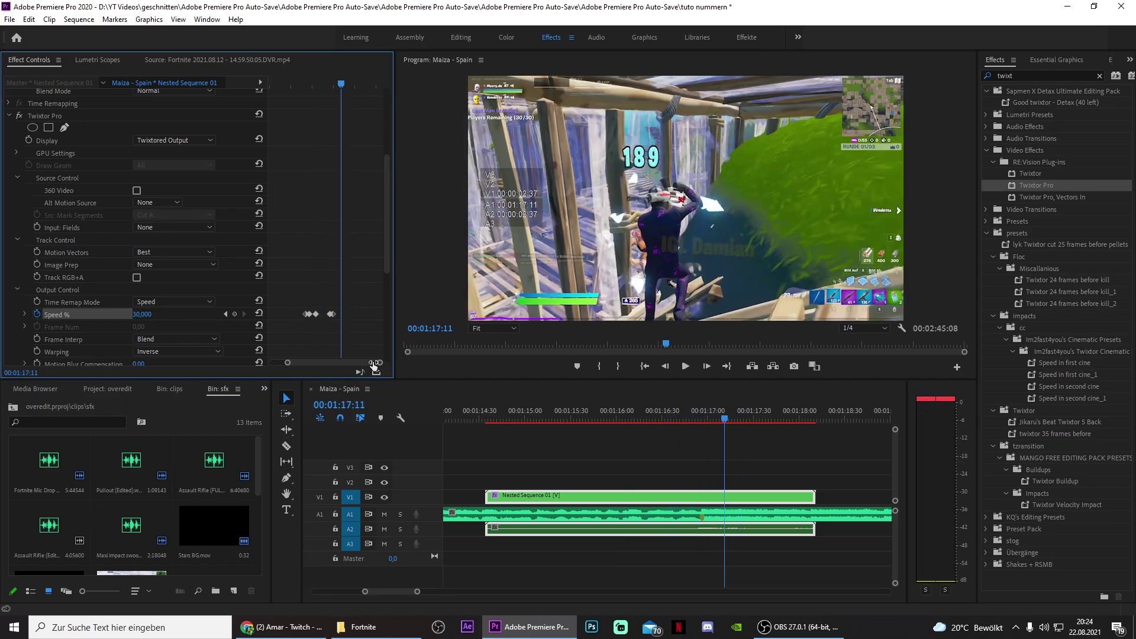
click(363, 371)
click(319, 314)
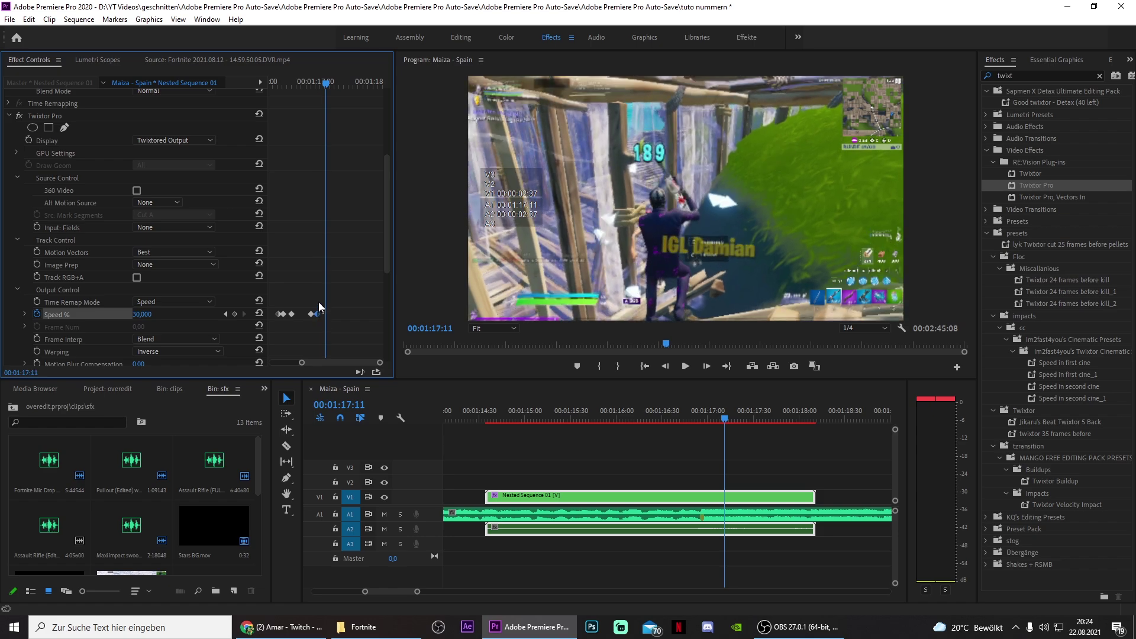
click(288, 84)
key(space)
key(space)
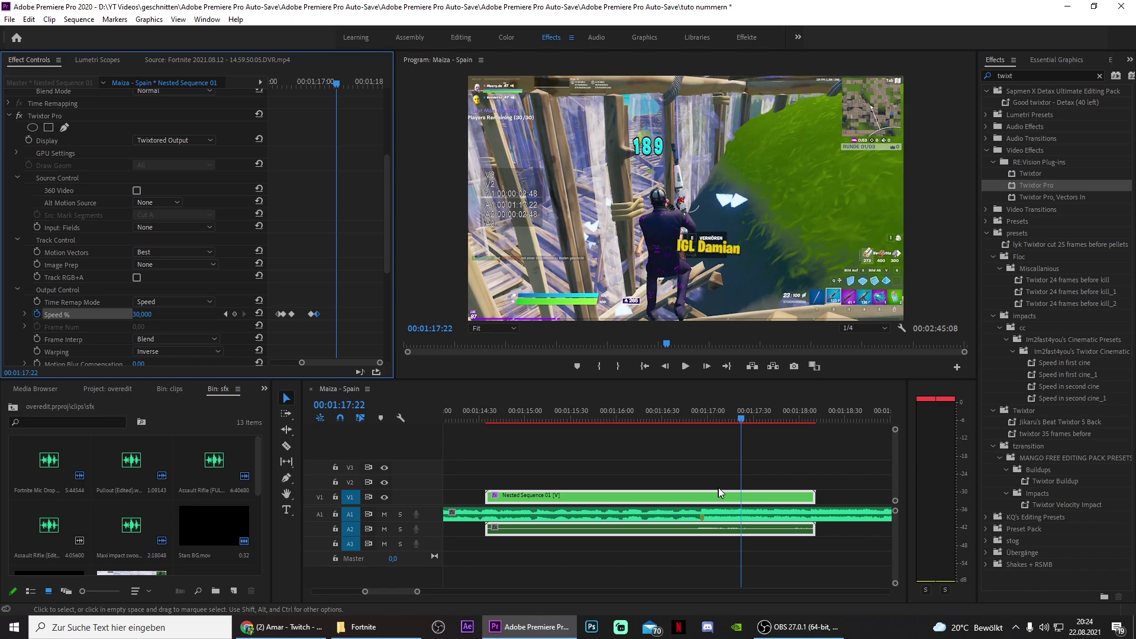
- Nest the Twixtor-processed sequence once more into a new nested sequence
right_click(739, 499)
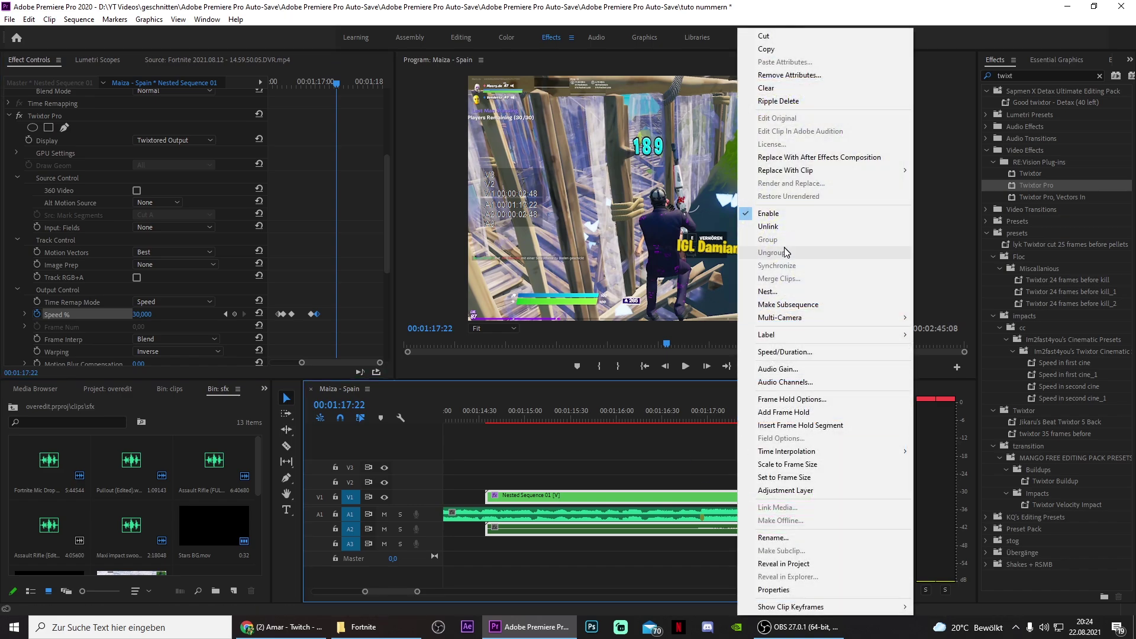
click(780, 291)
click(563, 329)
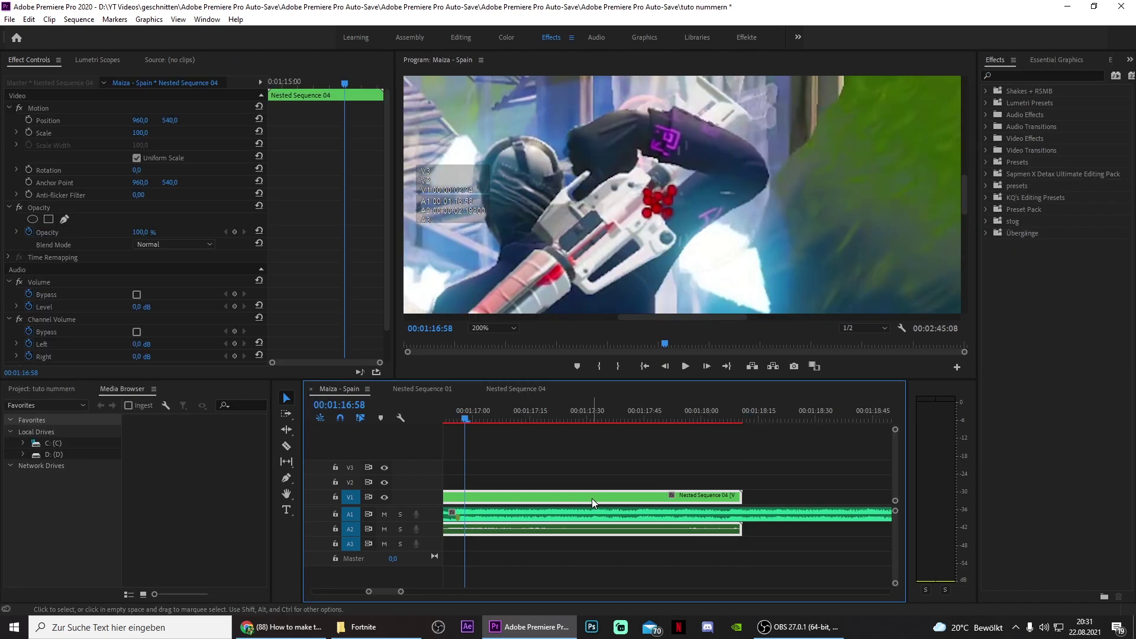
- Open the nested sequences down to the original gameplay clip and split it at 00:00:02:24, where the 189 damage number appears
double_click(591, 499)
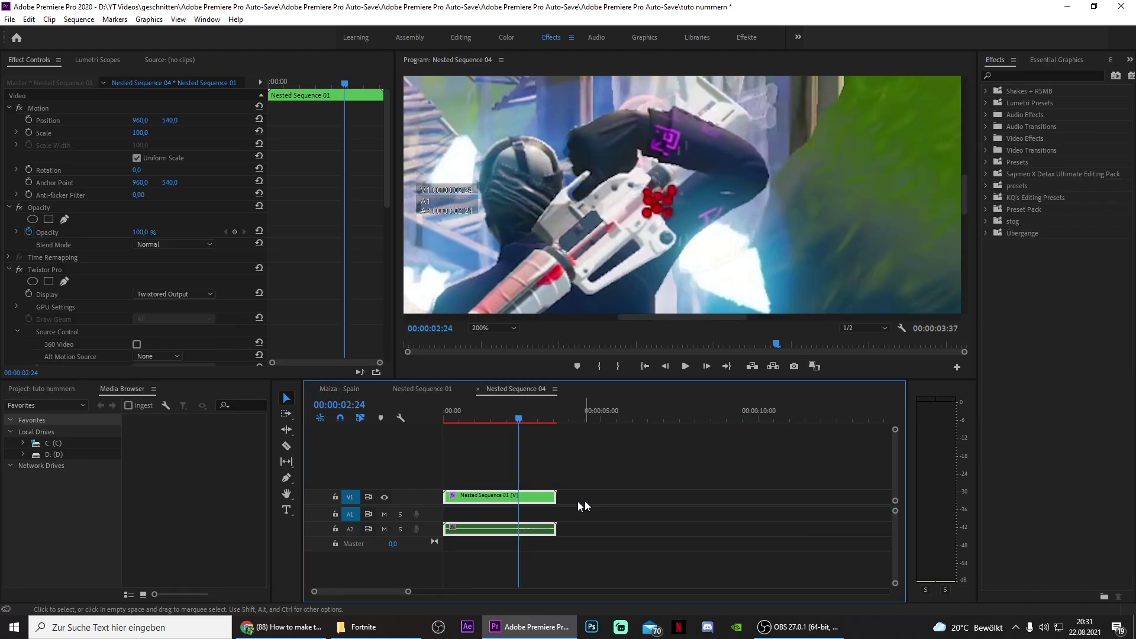
double_click(507, 497)
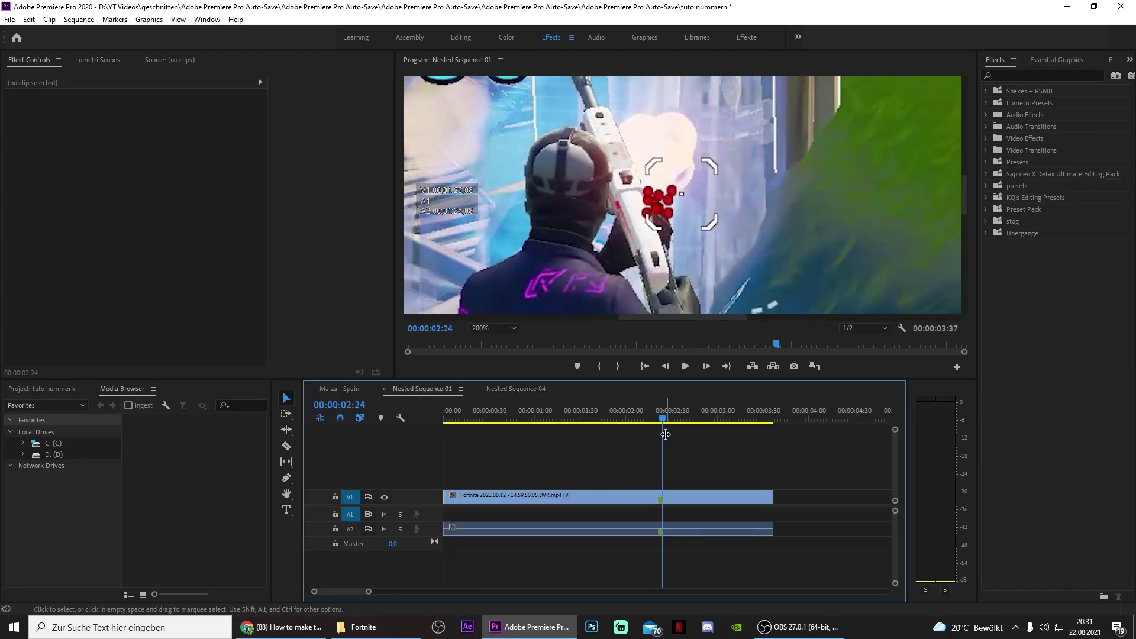
mouse_move(662, 414)
mouse_down()
mouse_move(684, 424)
mouse_move(662, 414)
mouse_up()
key(c)
key(Right)
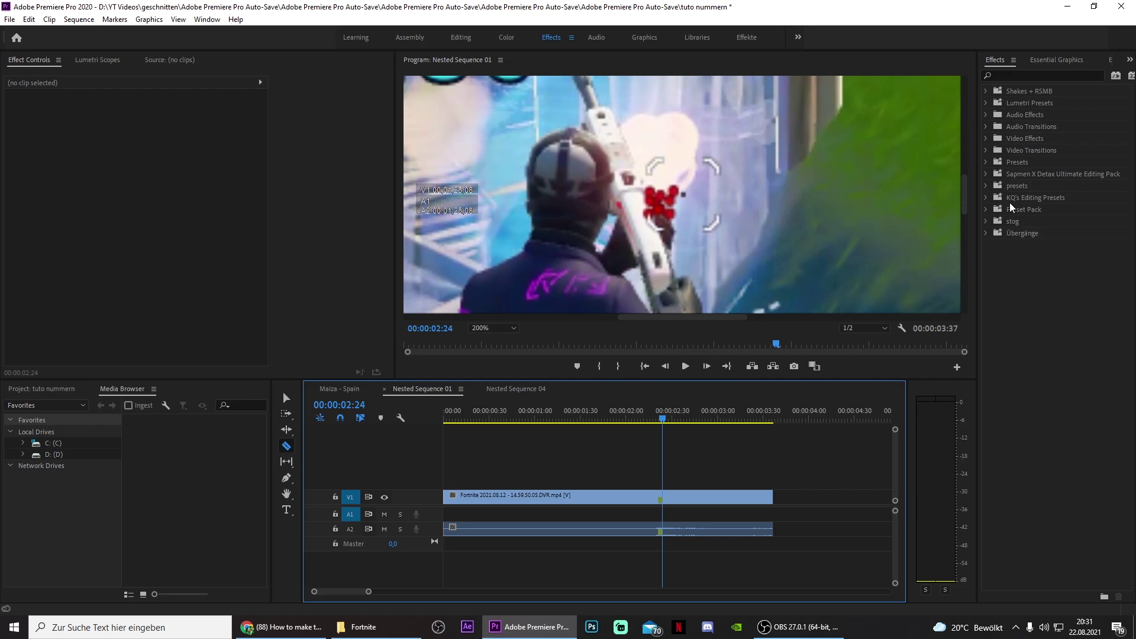
click(969, 205)
drag(965, 236, 963, 166)
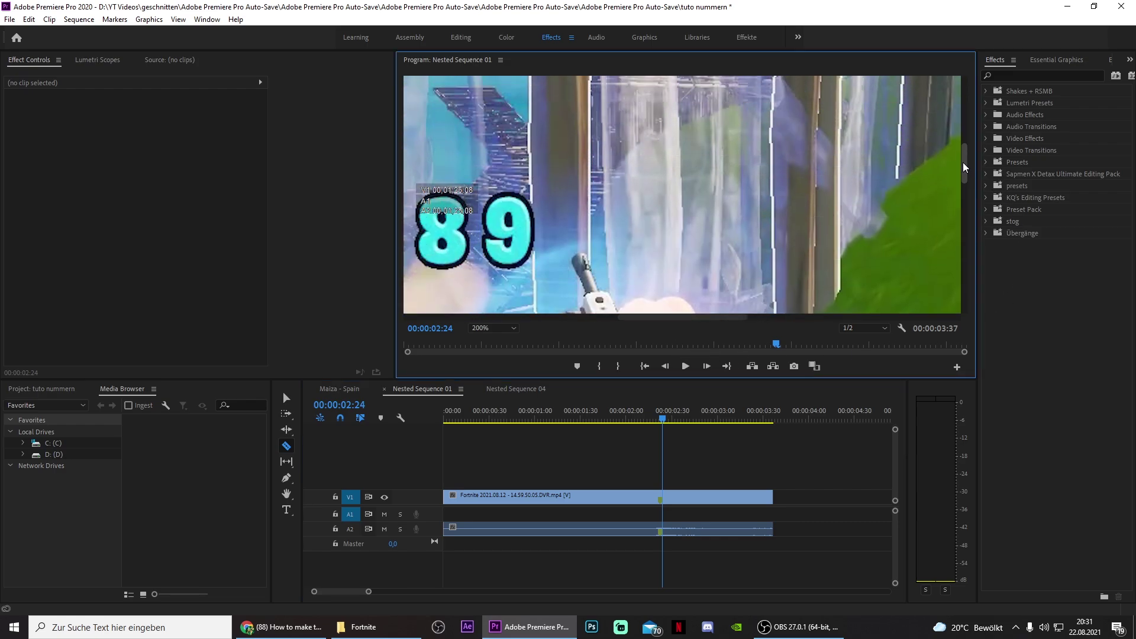
drag(701, 318, 663, 321)
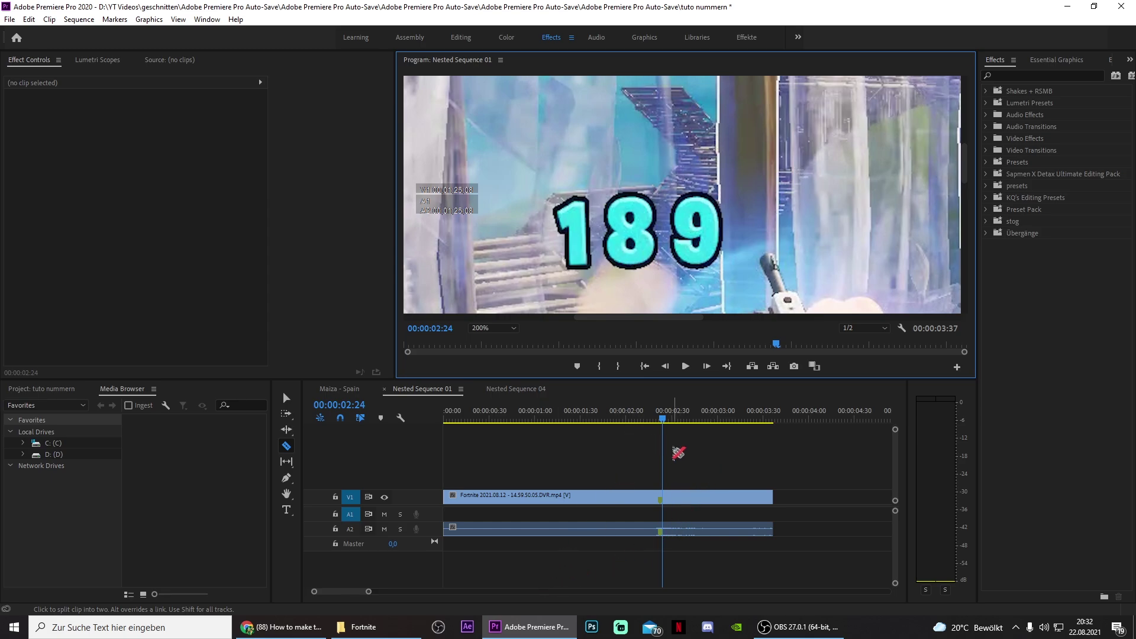
click(664, 499)
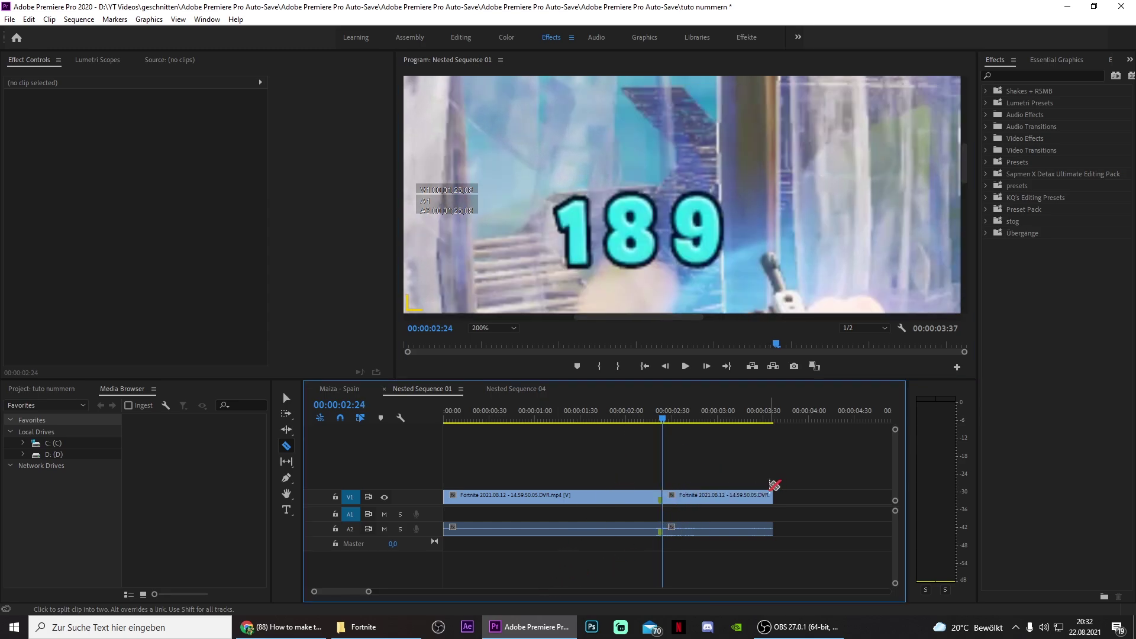
- Duplicate the second part of the split gameplay clip onto track V2, directly above the original
key(v)
click(694, 496)
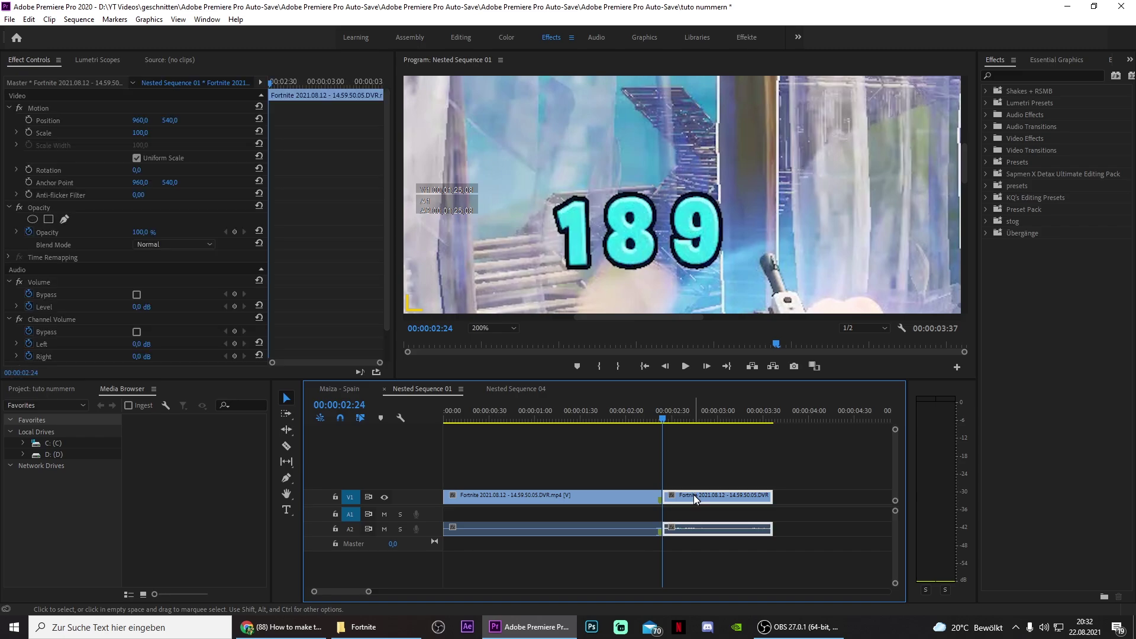
drag(691, 499, 696, 484)
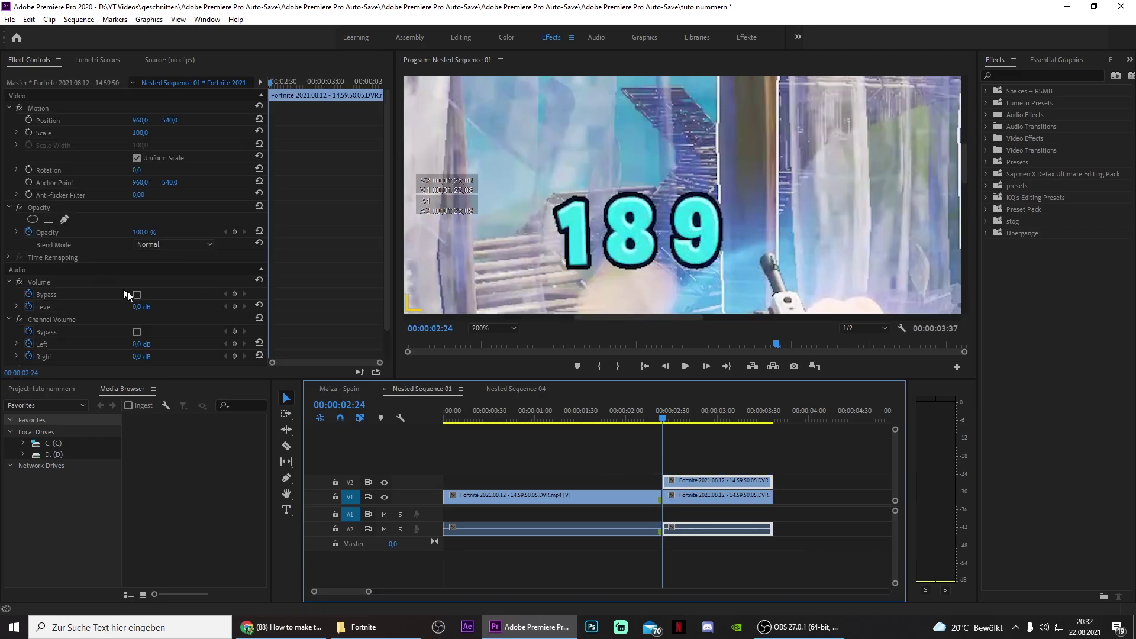
- At 00:00:02:25, draw a freehand opacity mask around the digit 9 of the damage number on the V2 copy, with a feather of 5
click(47, 207)
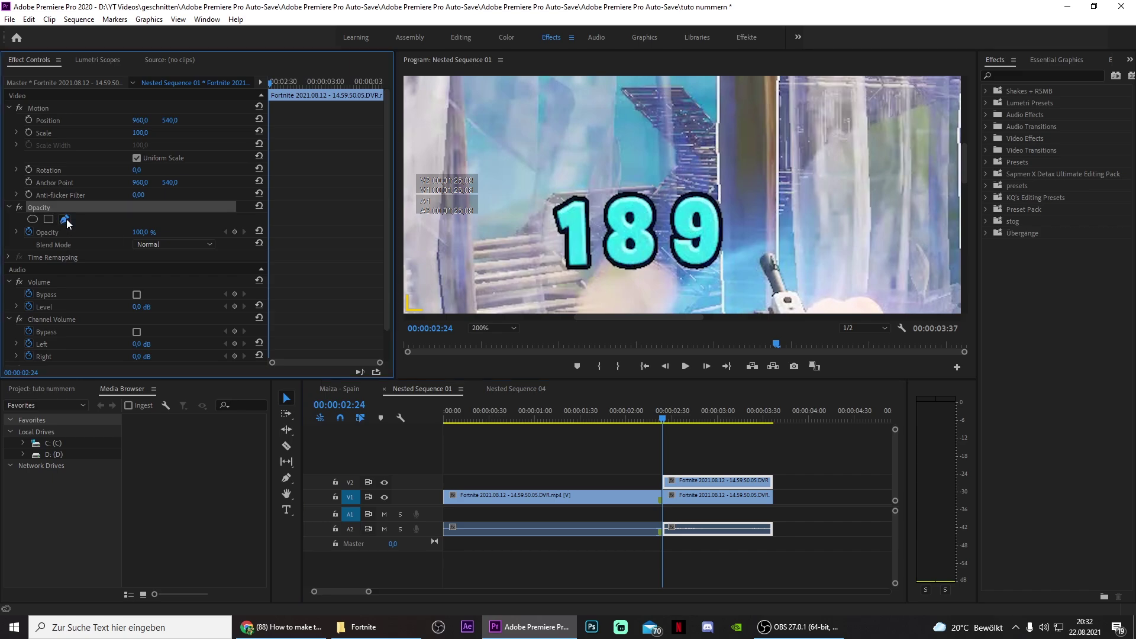
click(66, 219)
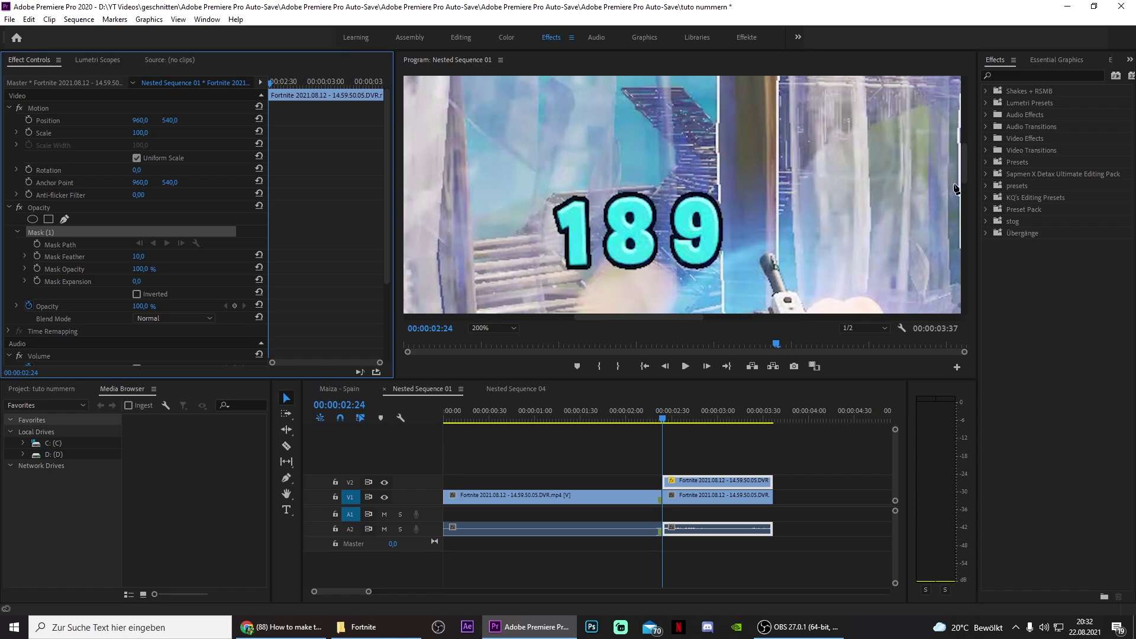
key(Right)
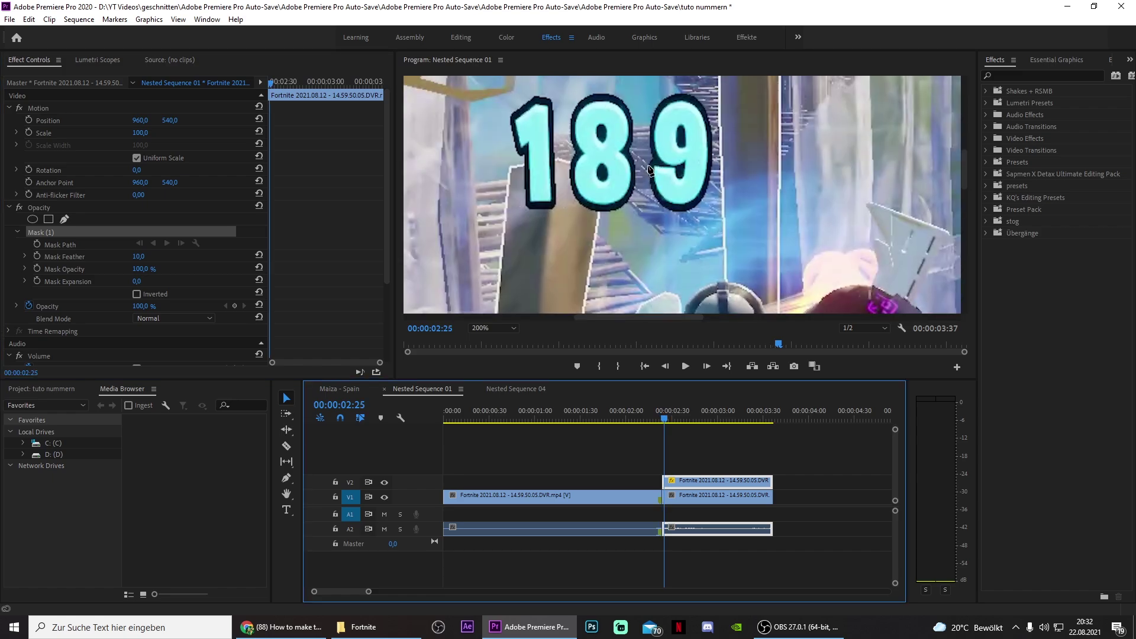
click(493, 329)
click(493, 447)
mouse_move(642, 317)
mouse_down()
mouse_move(630, 317)
mouse_move(645, 318)
mouse_up()
click(591, 188)
drag(965, 169, 965, 156)
click(595, 241)
click(608, 267)
click(690, 278)
click(707, 243)
click(714, 209)
click(716, 167)
click(717, 125)
click(700, 180)
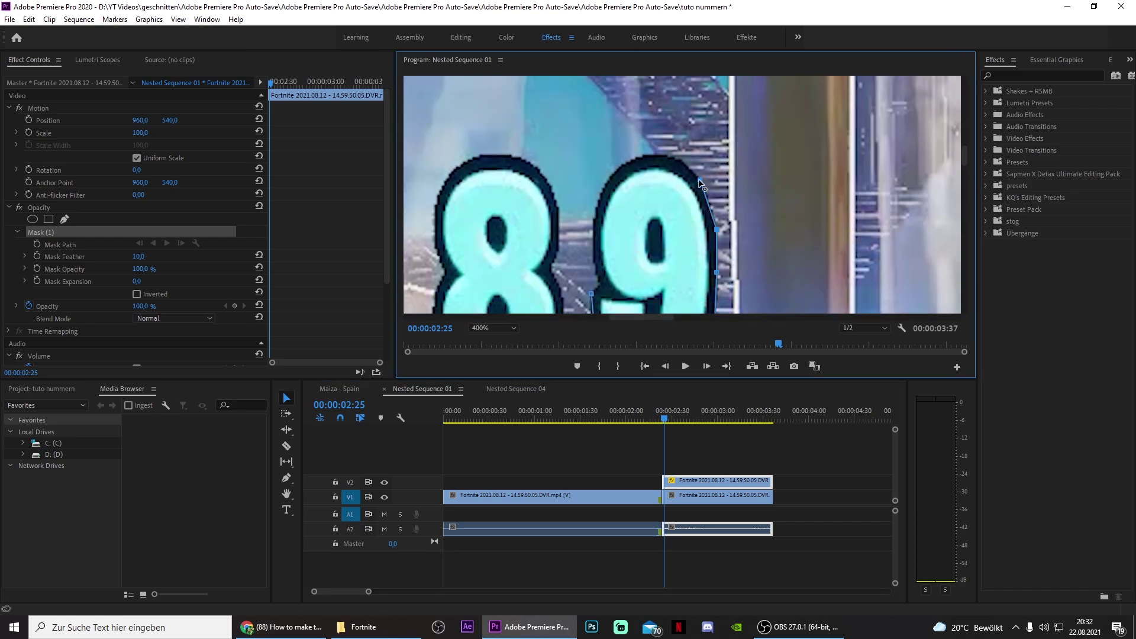
click(681, 158)
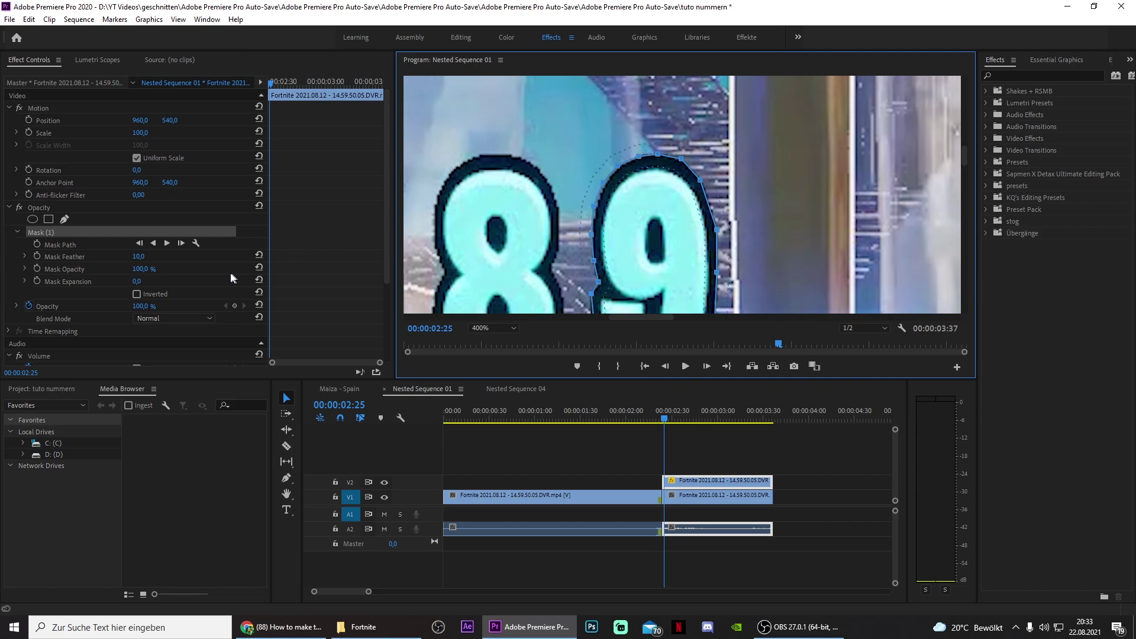
click(140, 257)
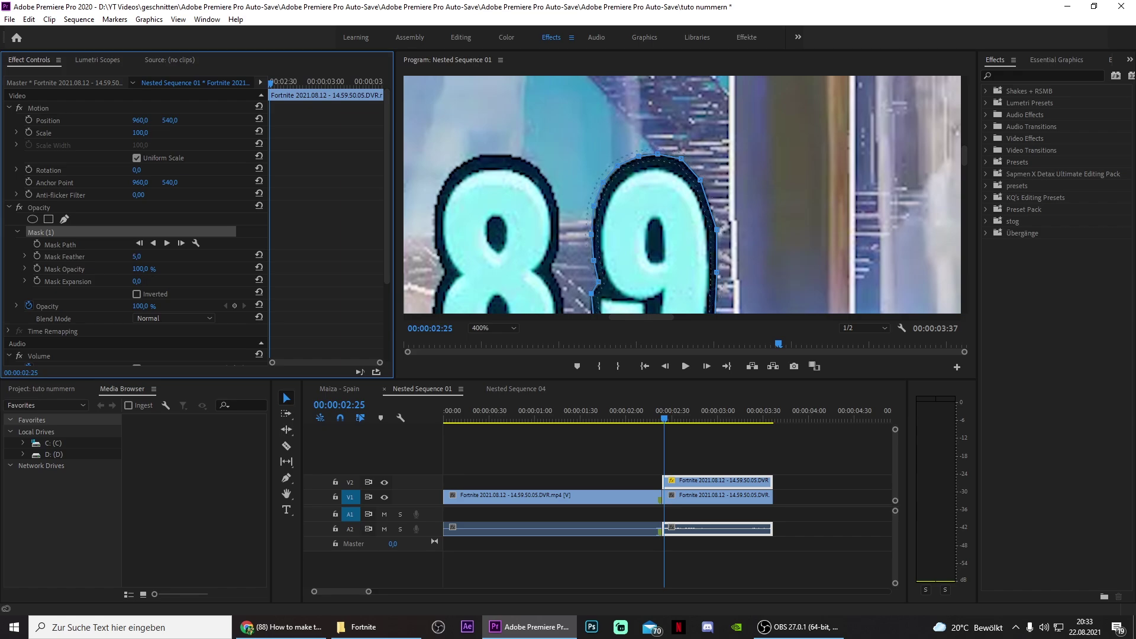
- Enable Mask Path animation at 00:00:02:25 and fit the mask around the shifted digit 9 at 00:00:02:26
click(37, 243)
scroll(509, 329, down, 1)
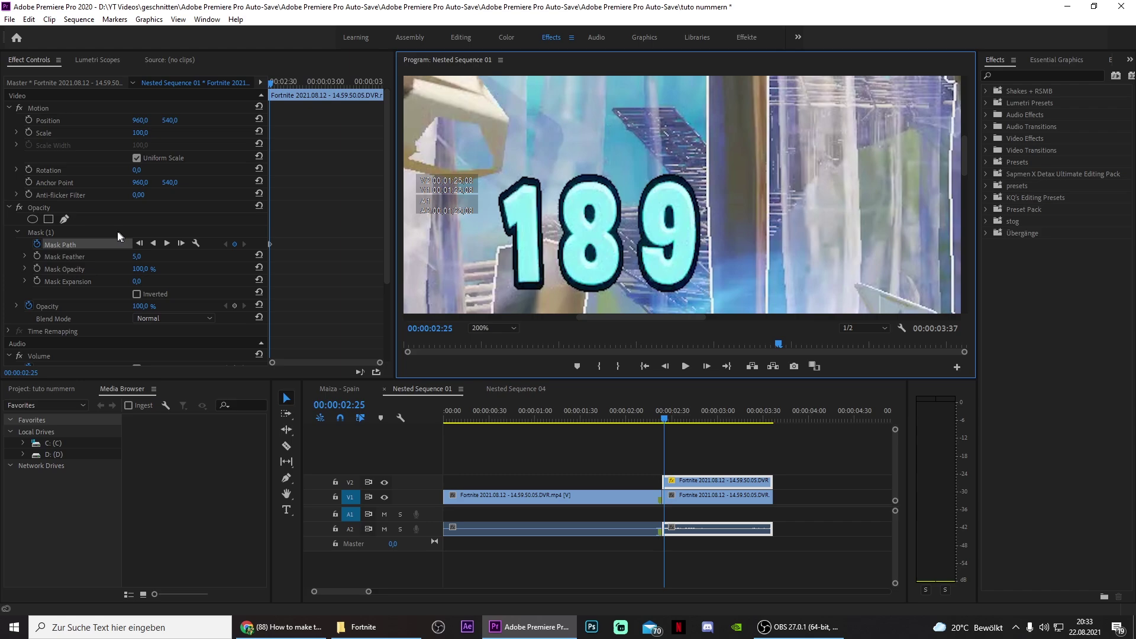
click(55, 236)
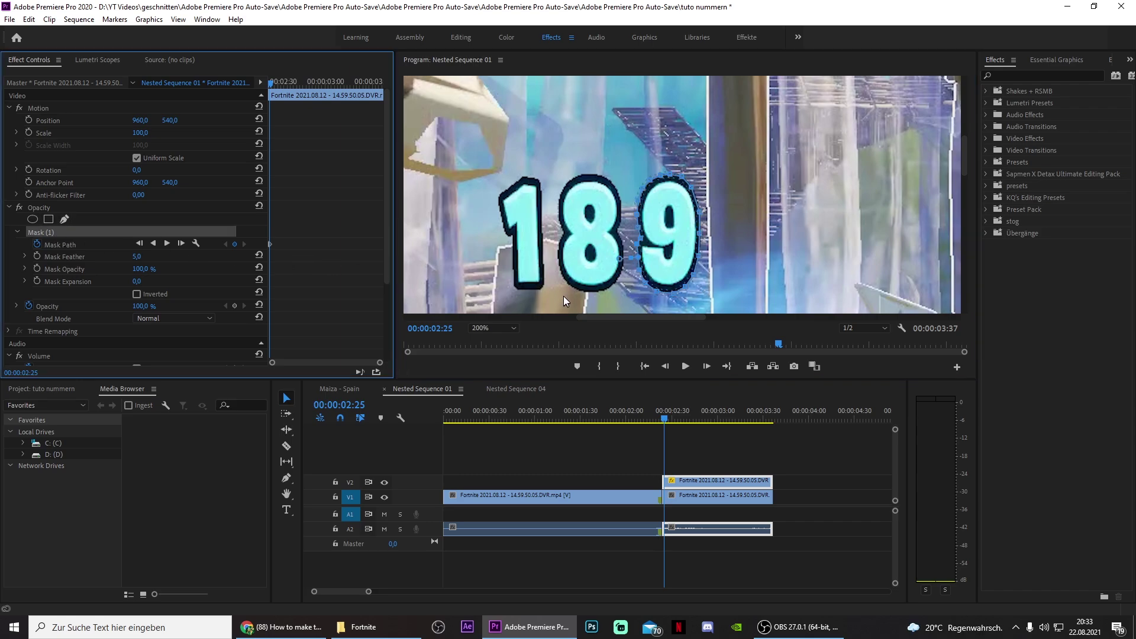
key(Right)
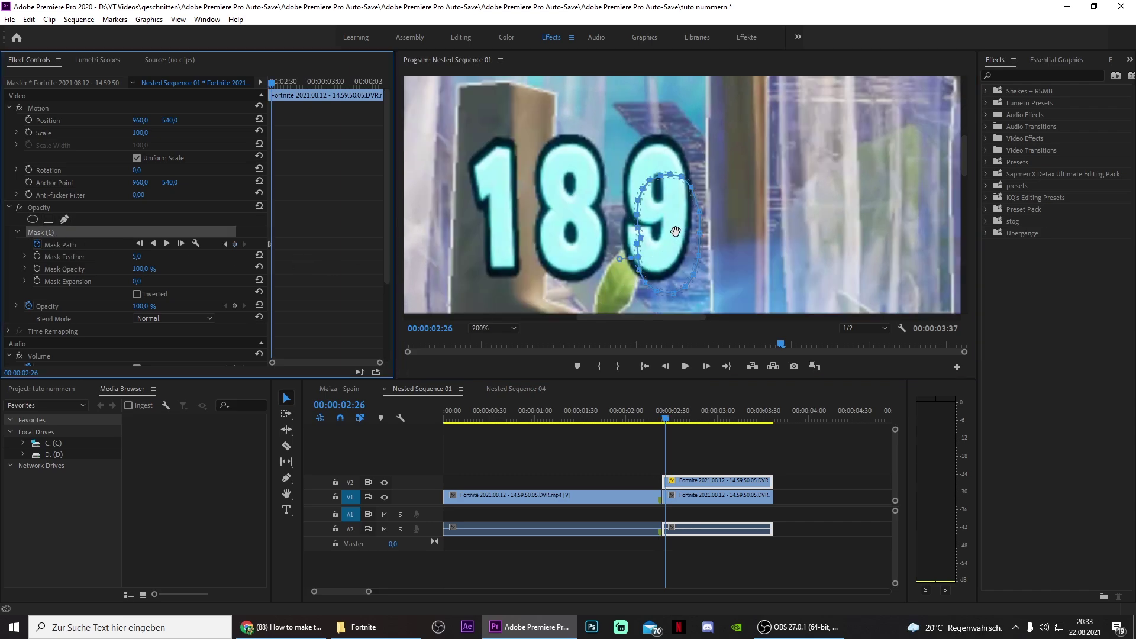
drag(675, 231, 666, 194)
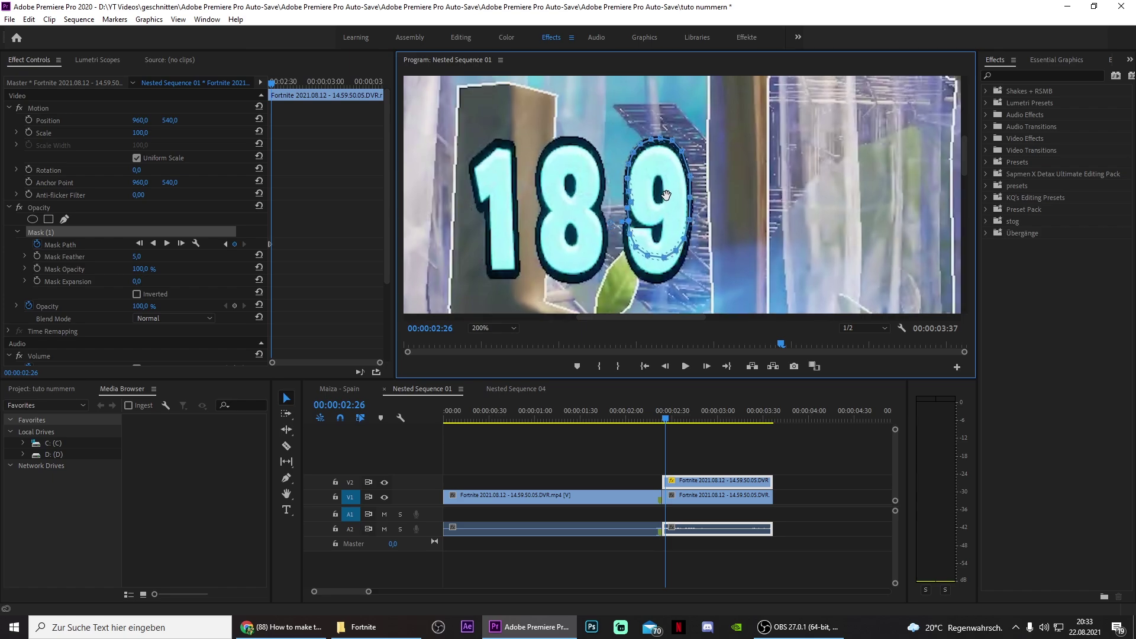
drag(636, 247, 629, 269)
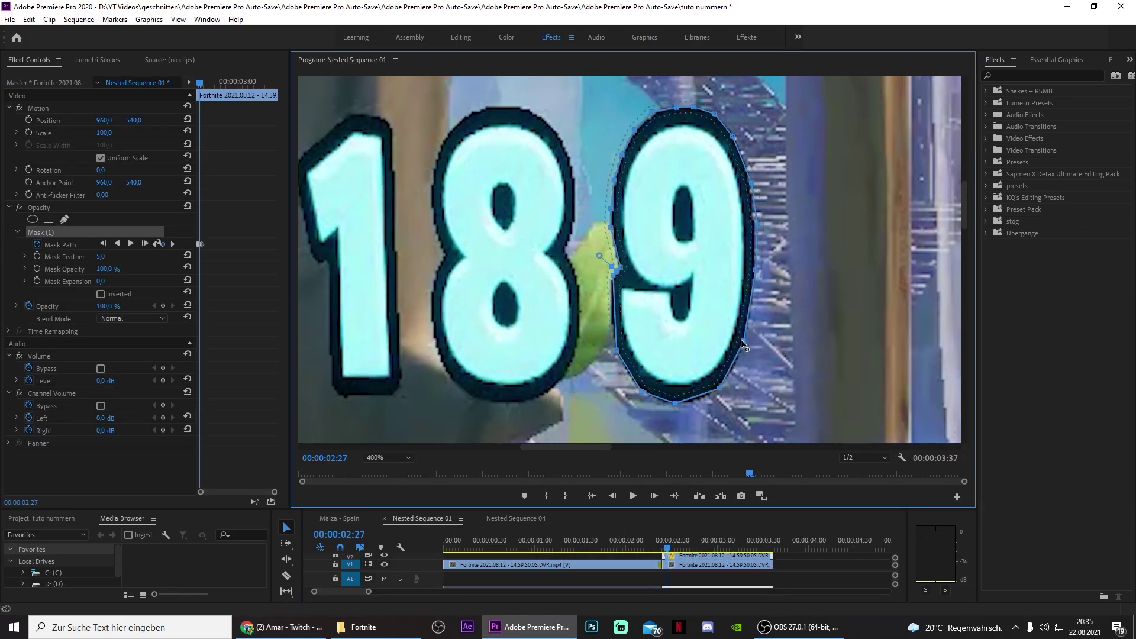
- Refit the mask outline to the edges of the digit 9 at 00:00:02:31
key(Right)
key(Right)
key(Right)
key(Right)
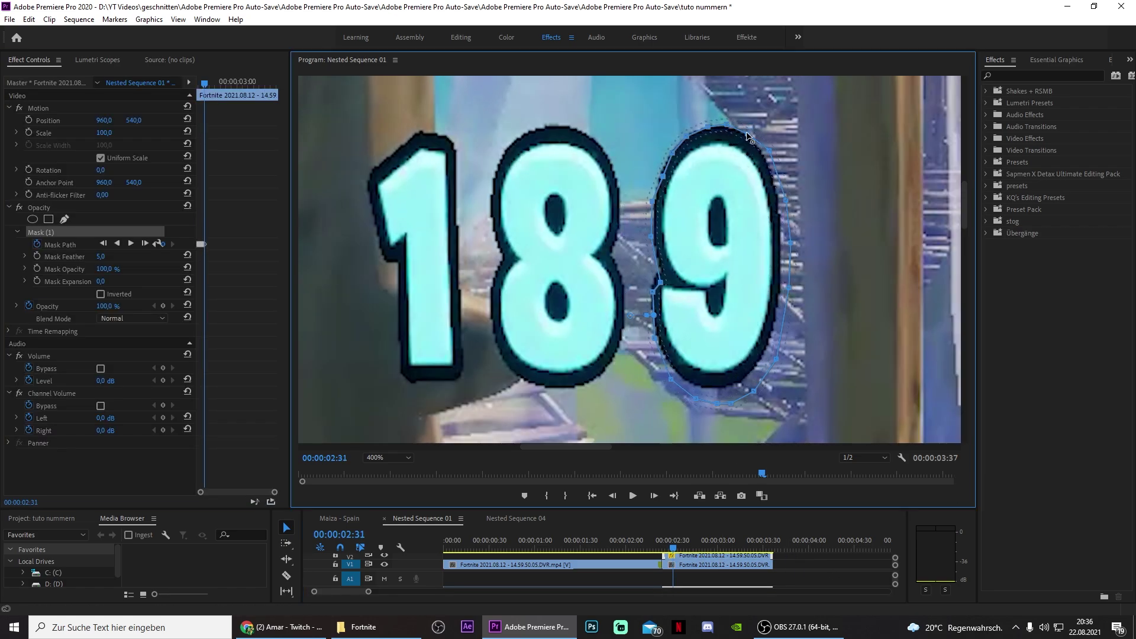
drag(790, 243, 781, 243)
drag(754, 391, 717, 389)
- Keyframe the Mask Expansion from 0 at 00:00:02:32 to -3 at 00:00:02:33
key(Right)
key(Right)
key(Left)
click(37, 281)
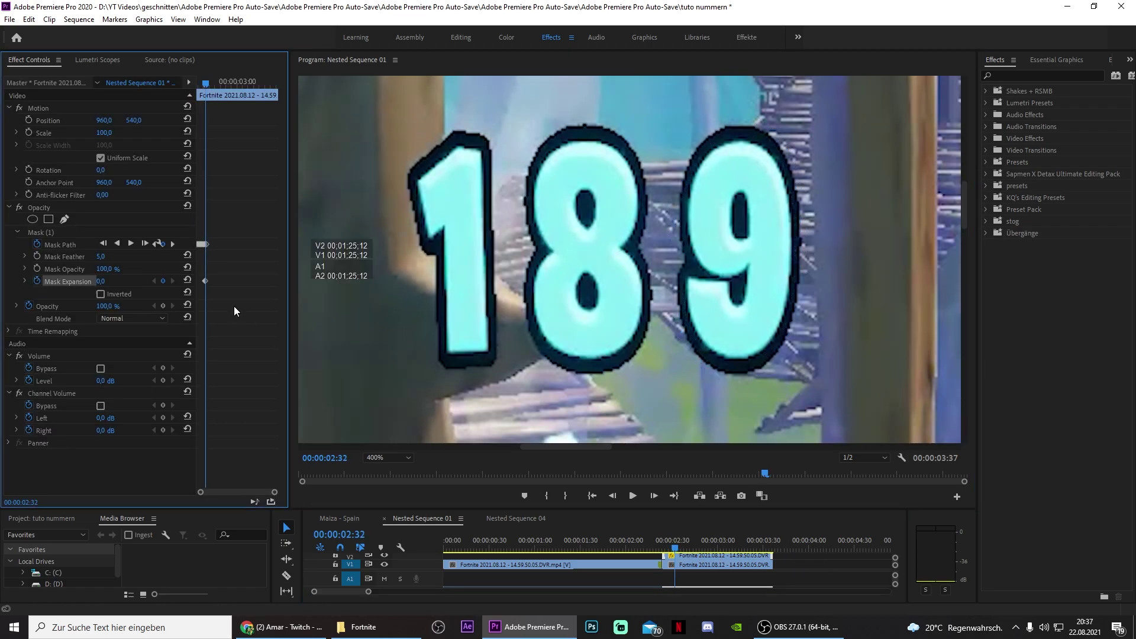
key(Right)
click(41, 233)
click(101, 281)
text(-3)
key(Return)
- Move the mask onto the digit 9 at 00:00:02:34
click(41, 233)
key(Right)
drag(772, 231, 799, 216)
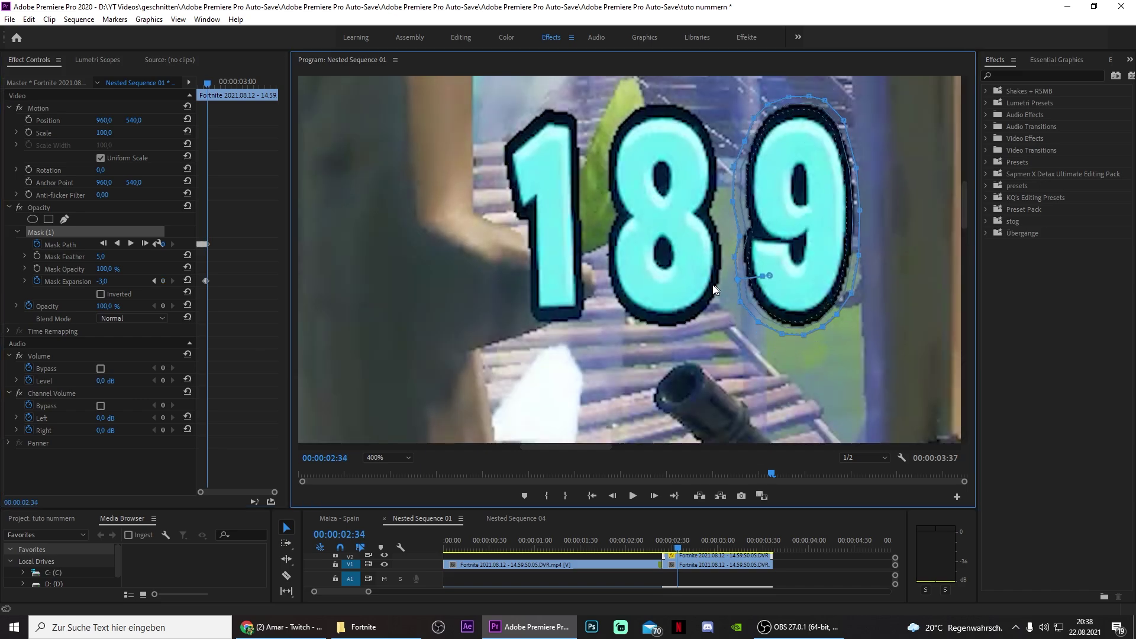
key(Right)
key(Right)
- Continue keyframing the V2 clip's mask path around the moving digit 9, frame by frame, up to 00:00:02:43
click(724, 565)
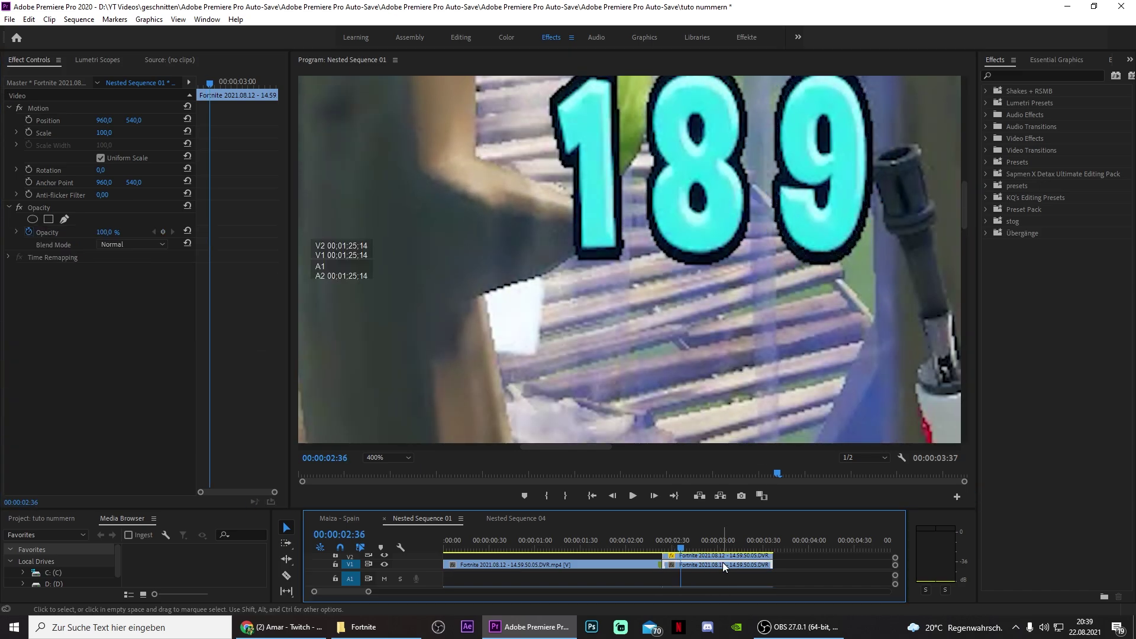
drag(109, 231, 94, 232)
click(724, 557)
click(41, 232)
key(Right)
drag(845, 356, 782, 348)
key(Right)
drag(839, 207, 831, 193)
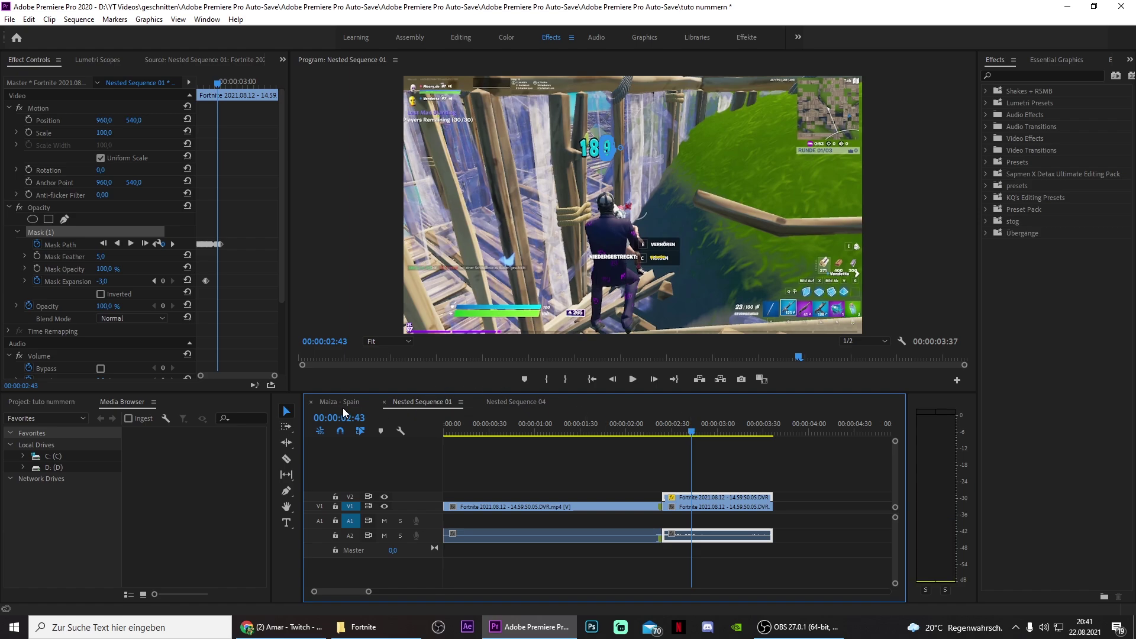
- Set the V2 clip's horizontal position to 1009 so the masked 9 sits beside the original 189
click(604, 465)
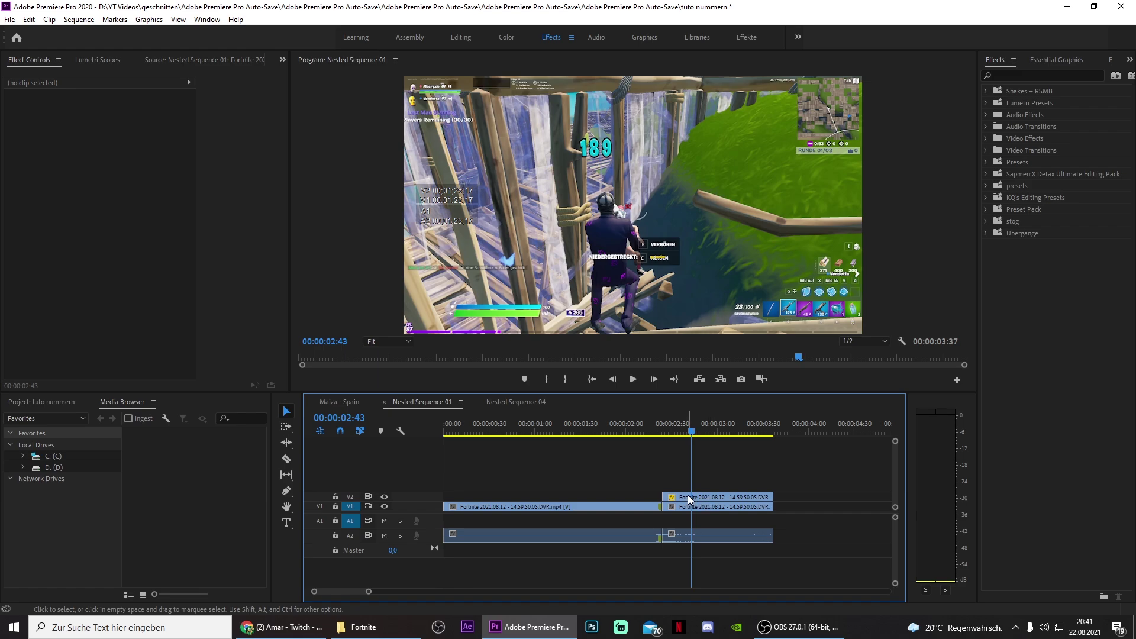
click(690, 499)
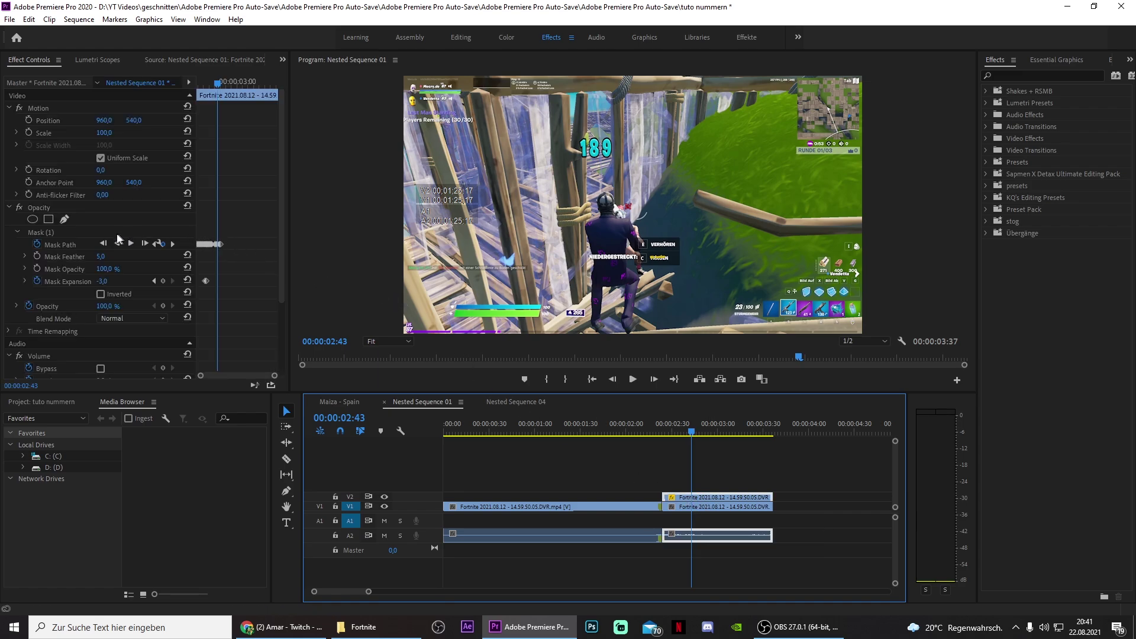
click(105, 122)
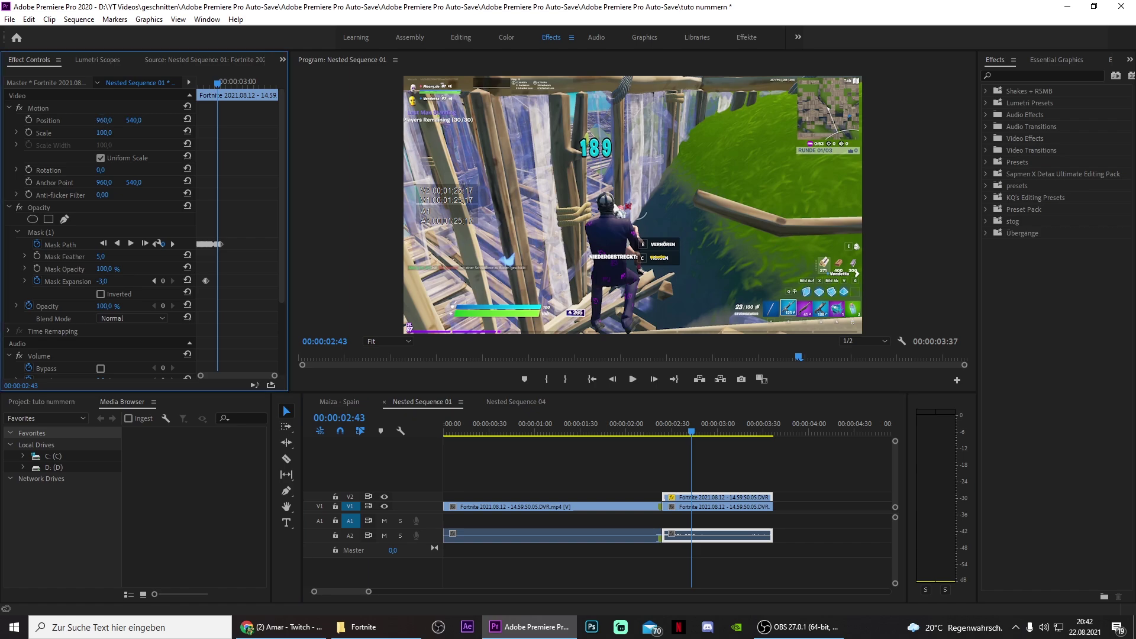
drag(105, 121, 136, 122)
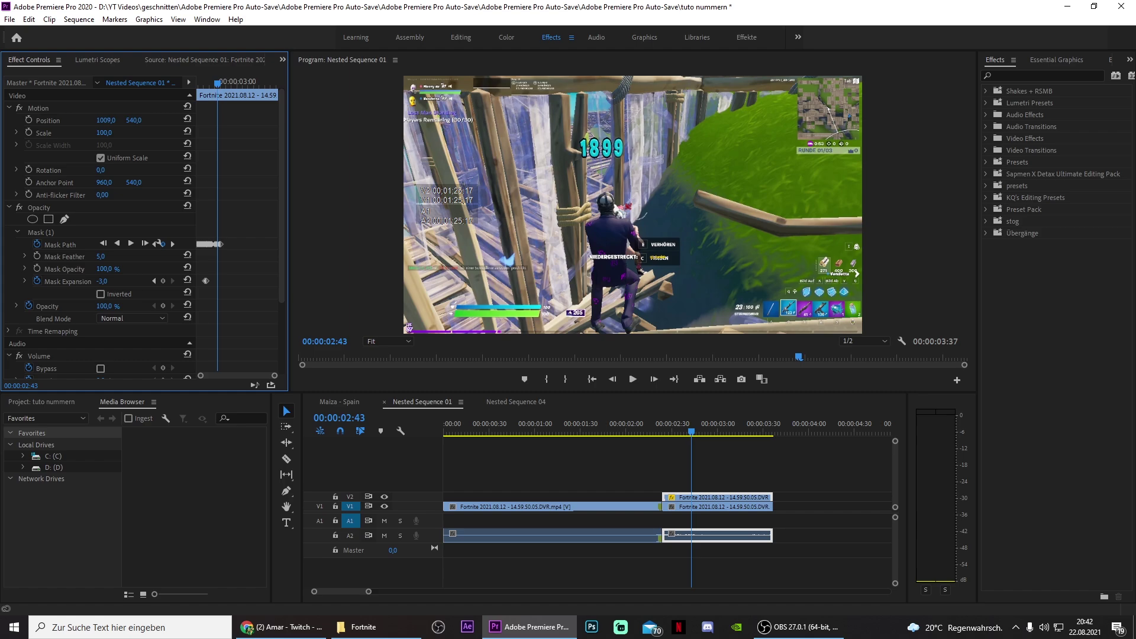
- Enable Position keyframing on the V2 clip at 00:00:02:25 with a horizontal value of 1021
click(662, 424)
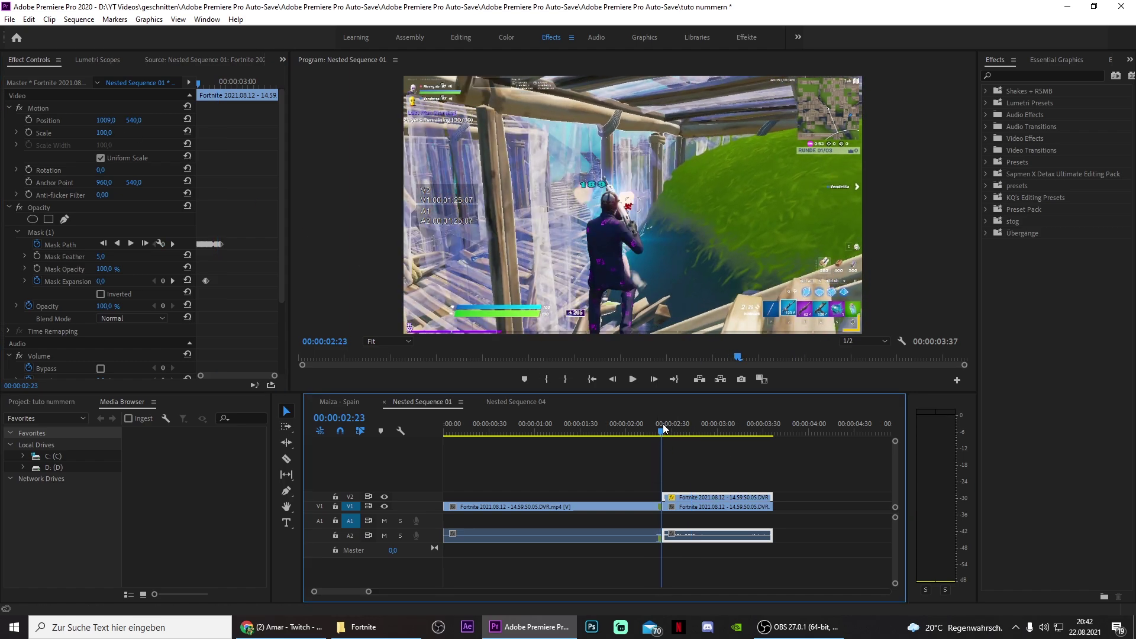
drag(663, 424, 666, 421)
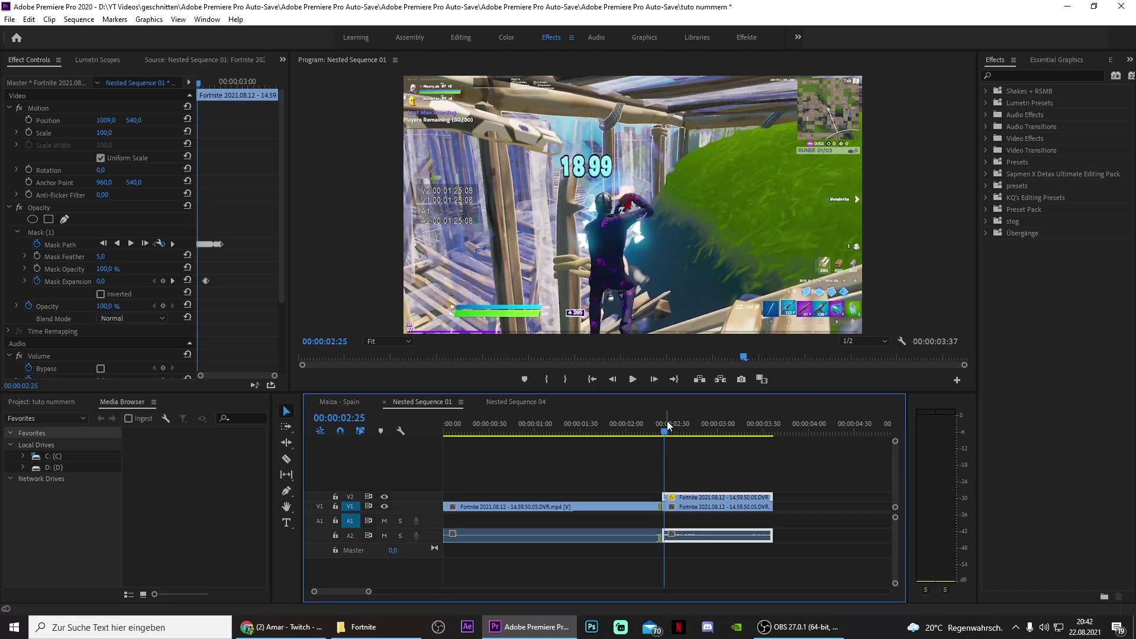
key(Left)
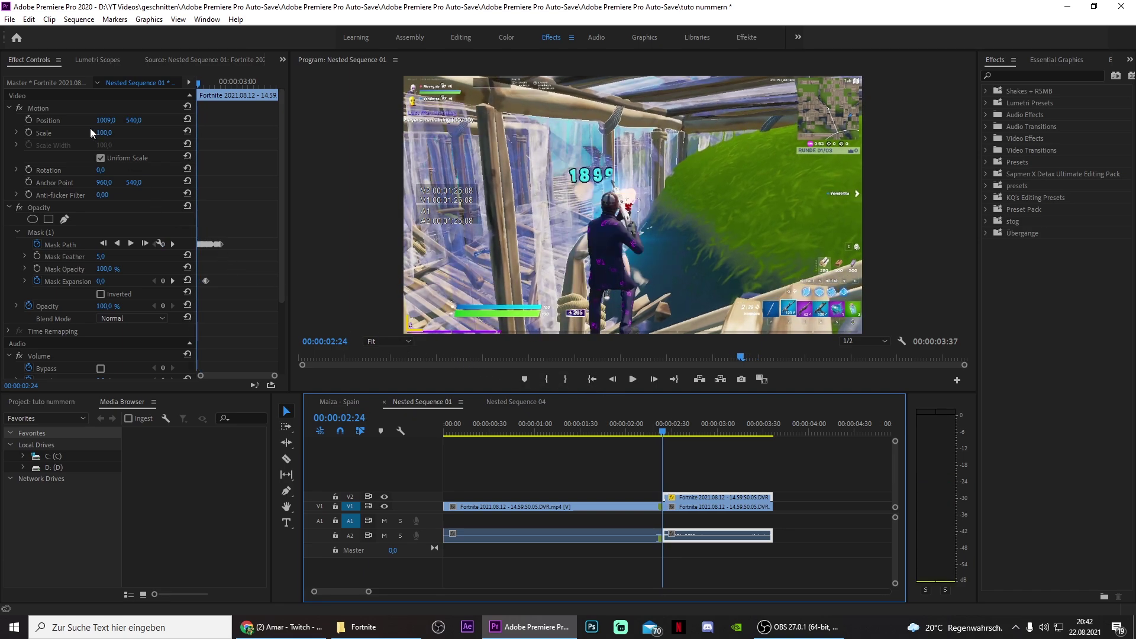
key(Right)
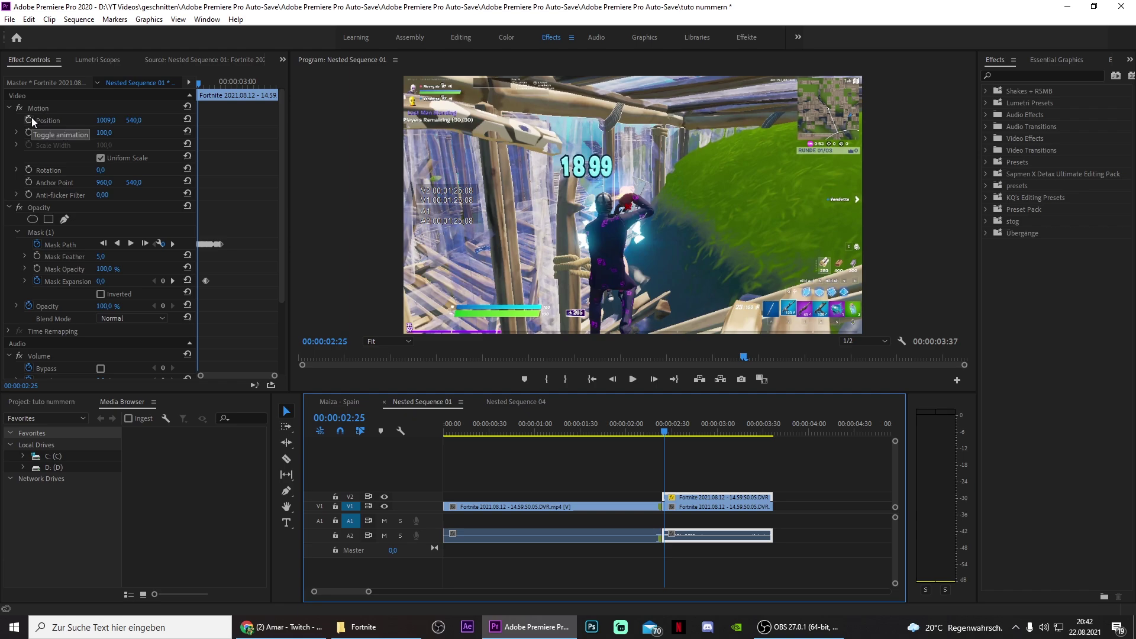
click(30, 118)
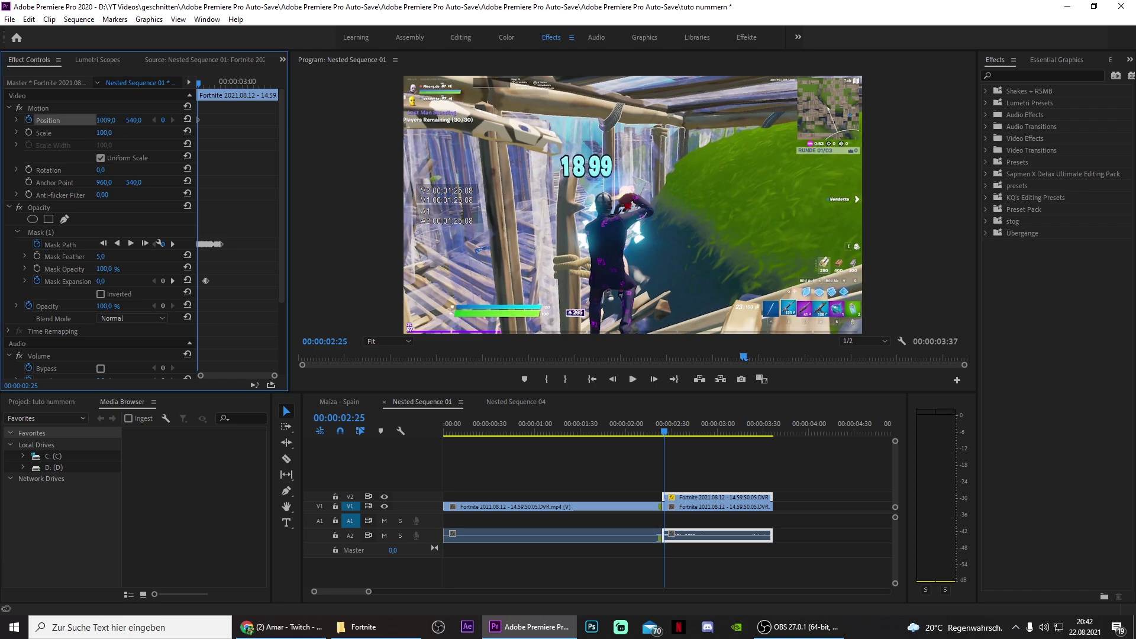
drag(105, 121, 58, 120)
key(Right)
key(Right)
key(Left)
key(Left)
mouse_move(106, 120)
mouse_down()
mouse_move(120, 120)
mouse_move(107, 120)
mouse_up()
- Add a Position keyframe of 1021, 540 to the V2 clip at 00:00:02:29
key(Right)
key(Right)
key(Right)
key(Right)
key(Right)
key(Right)
key(Right)
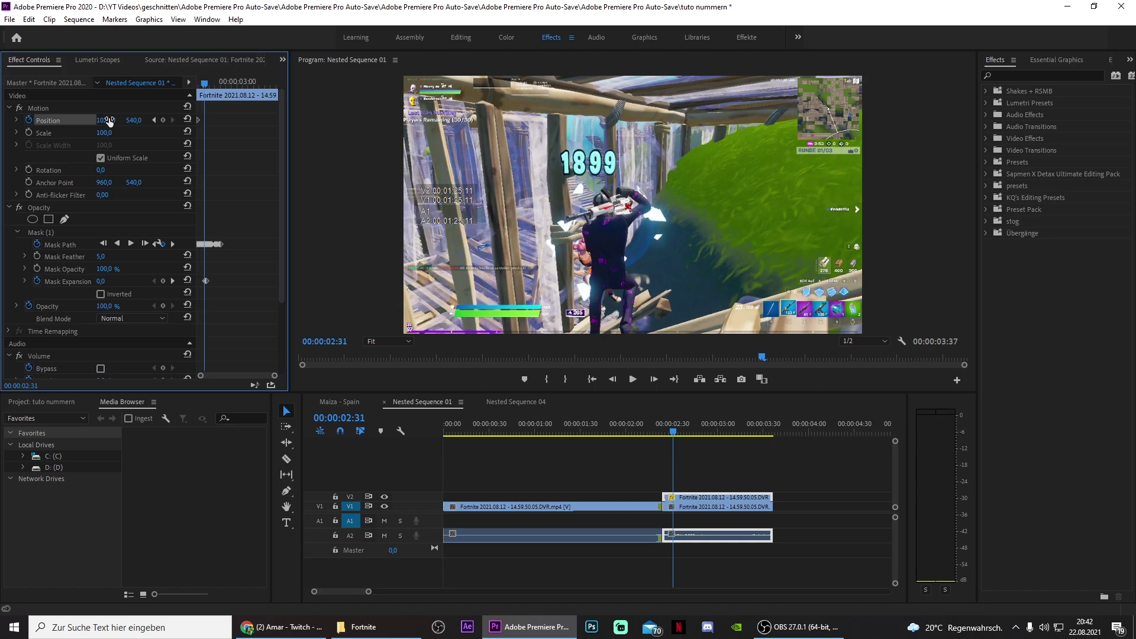
key(Left)
key(Left)
key(Left)
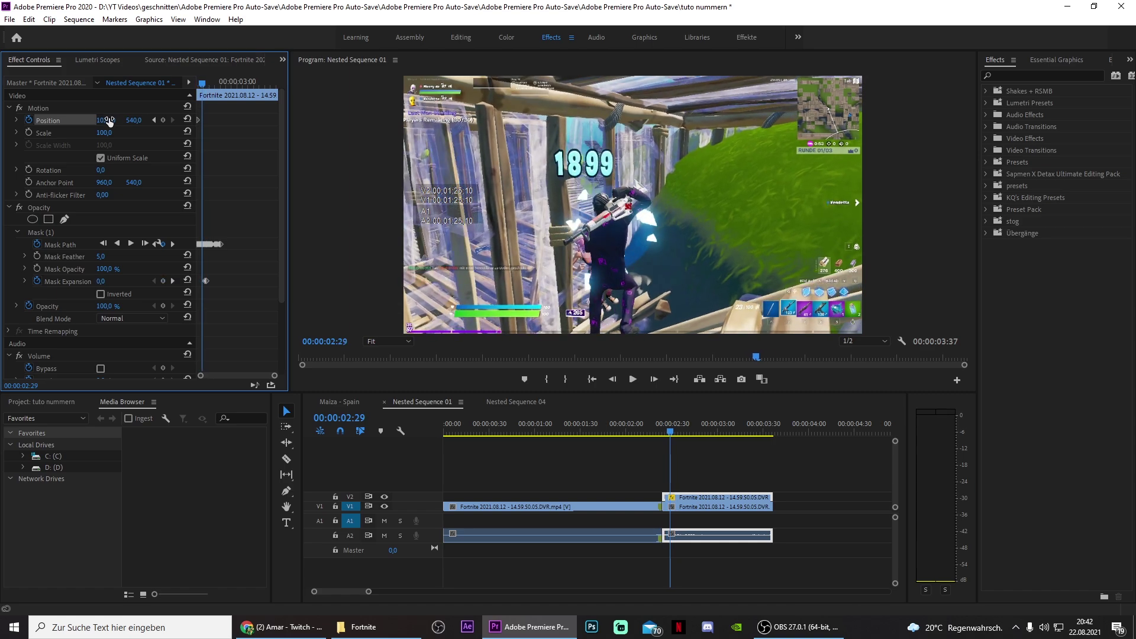
click(163, 120)
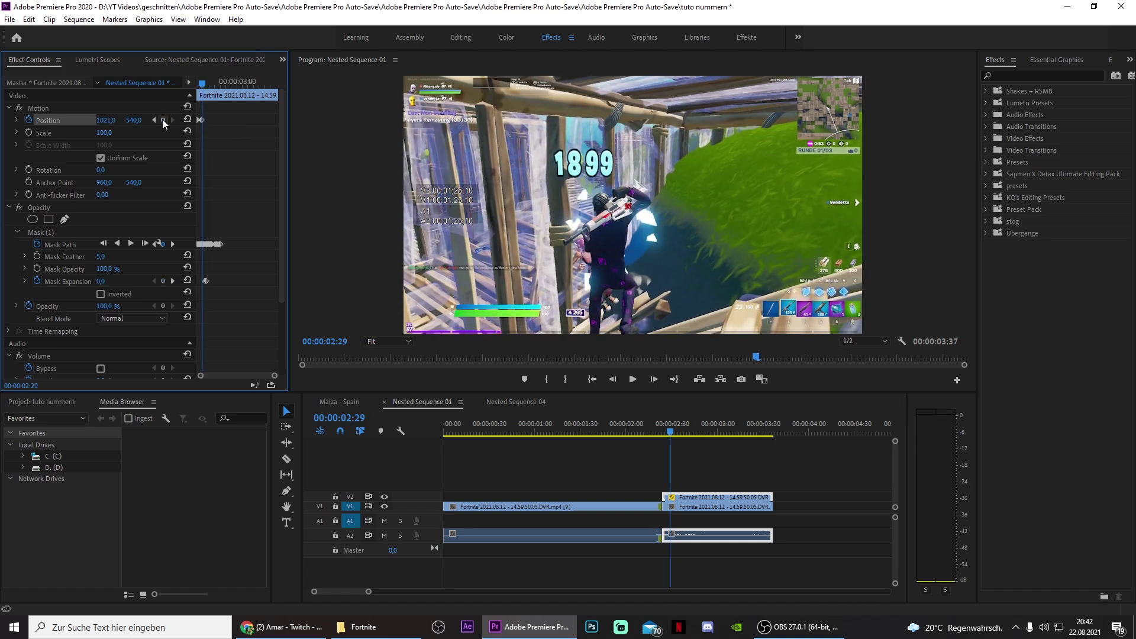
- Set the V2 clip's horizontal position to 1007 at 00:00:02:36 and check the frames before it
key(Right)
key(Right)
key(Right)
key(Right)
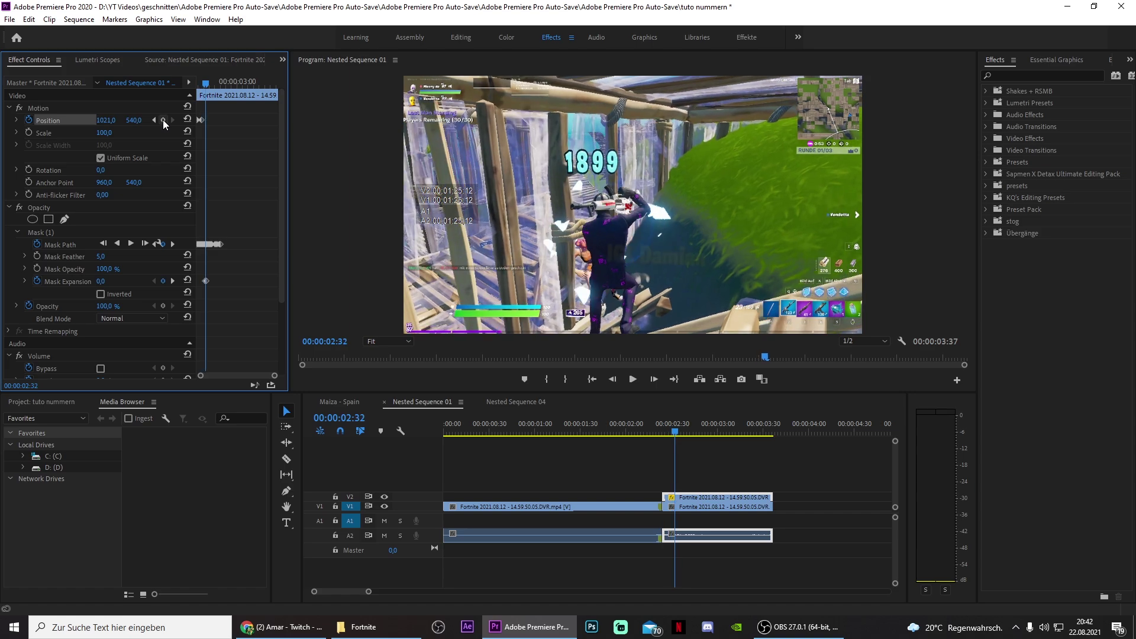
key(Right)
key(Right)
key(Right)
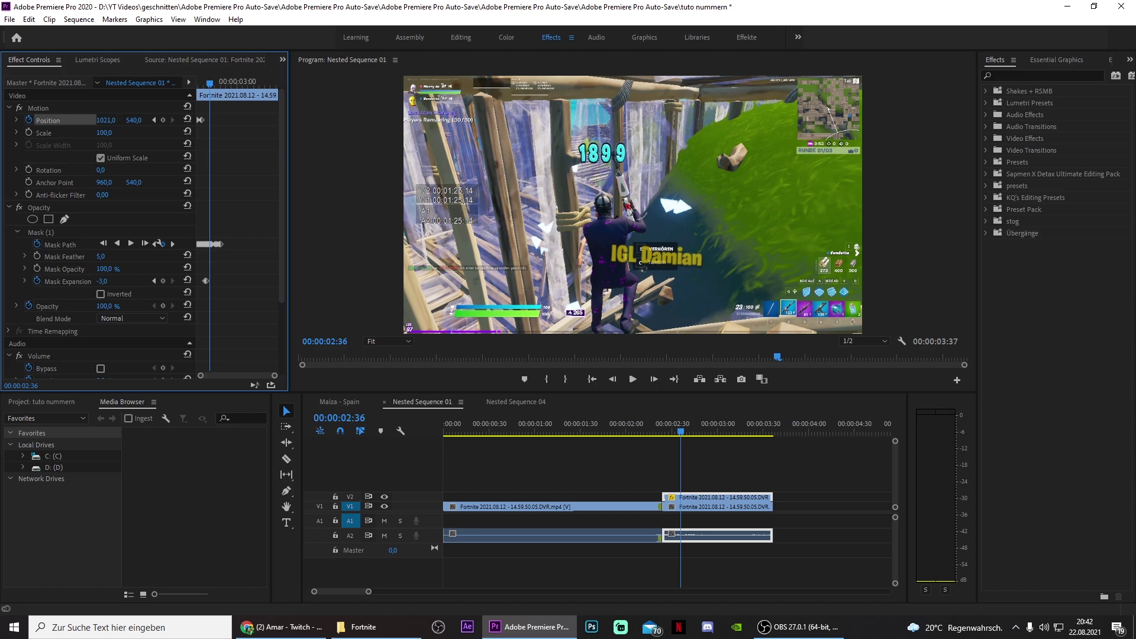
drag(105, 120, 97, 120)
key(Left)
key(Left)
key(Left)
- Duplicate the masked V2 clip onto track V3, directly above the original
click(697, 503)
drag(696, 502, 703, 494)
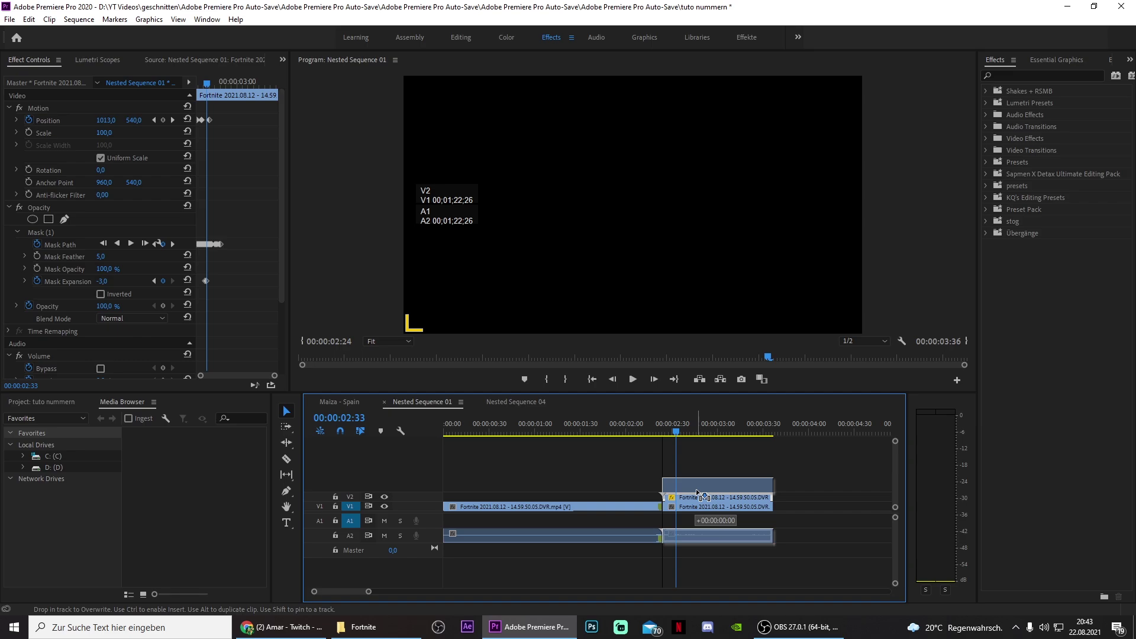
drag(697, 493, 696, 494)
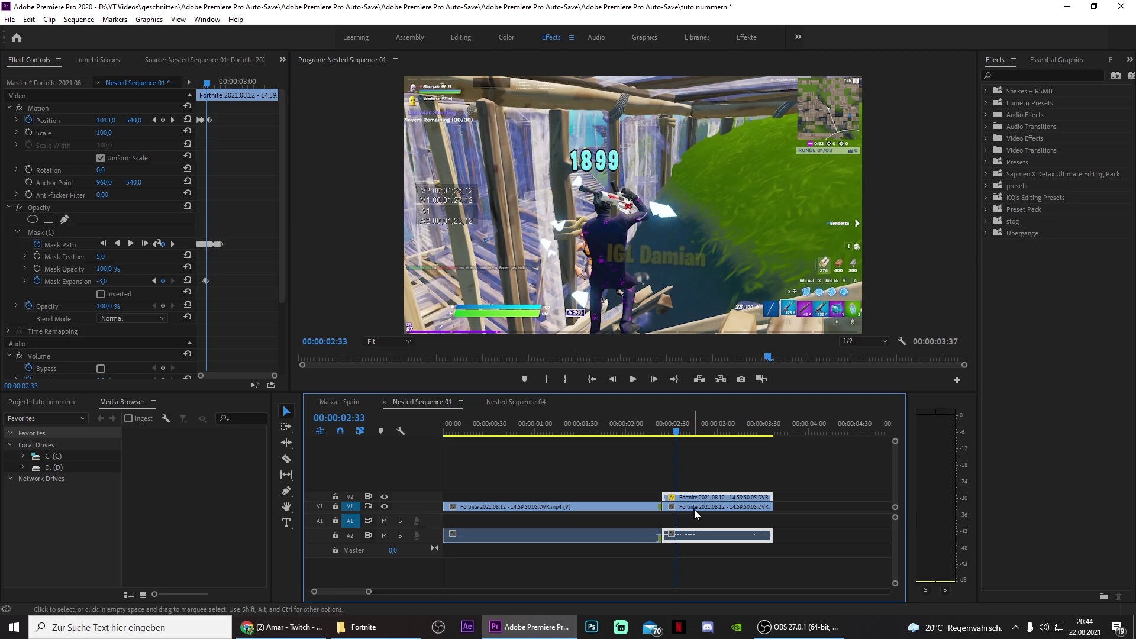
drag(693, 502, 695, 484)
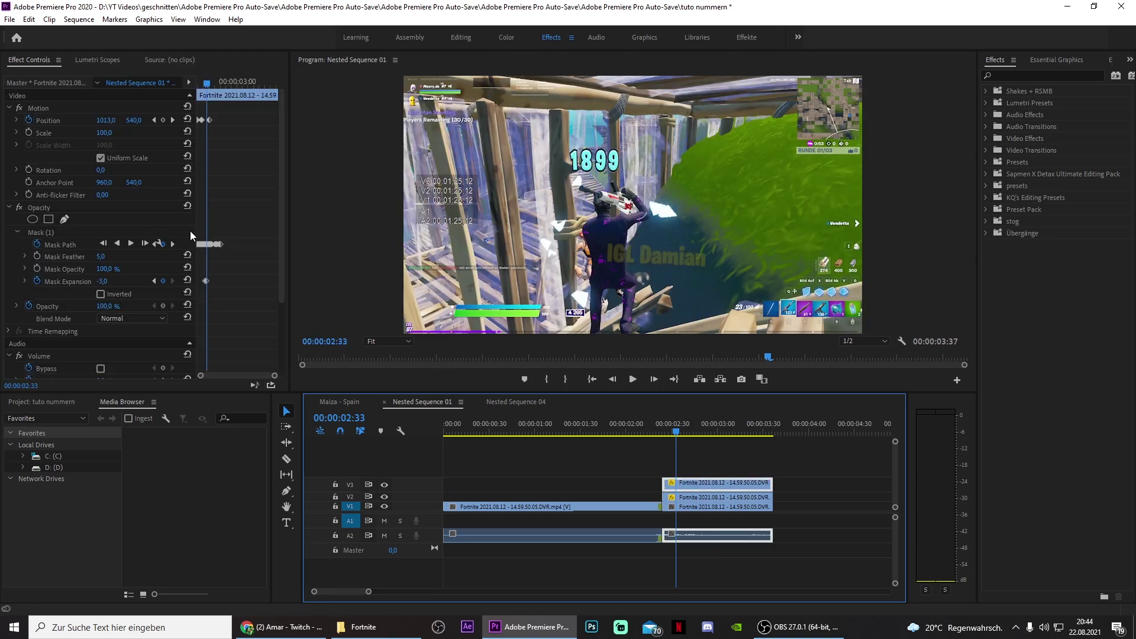
- Increase the V3 copy's horizontal position at the 00:00:02:29 and 00:00:02:36 keyframes to offset another digit 9
click(154, 120)
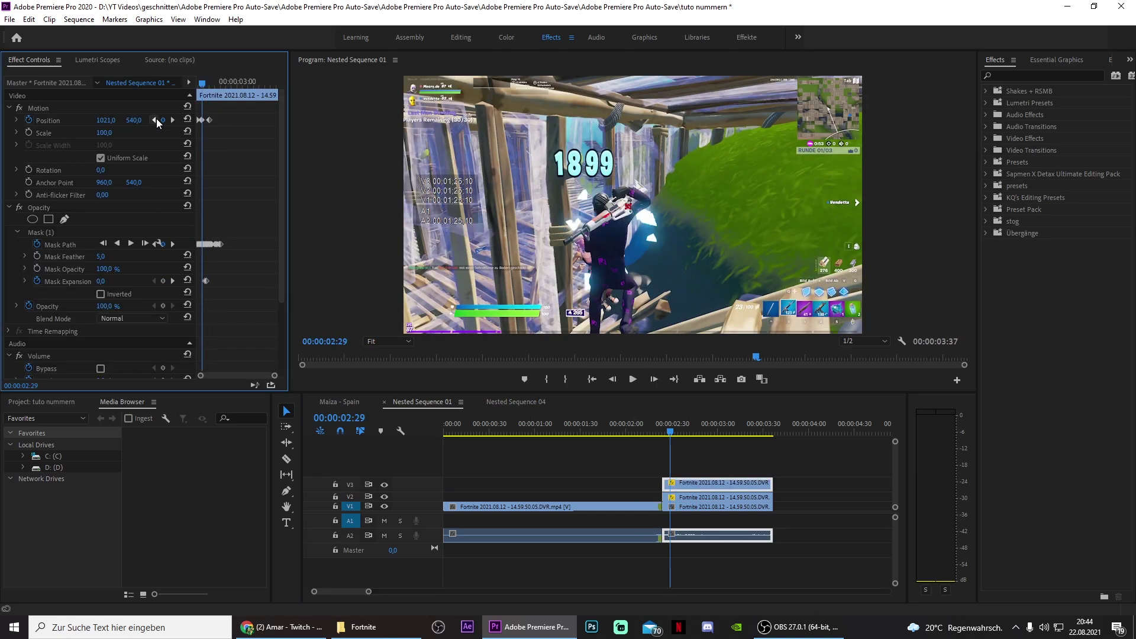
drag(106, 120, 146, 121)
click(173, 120)
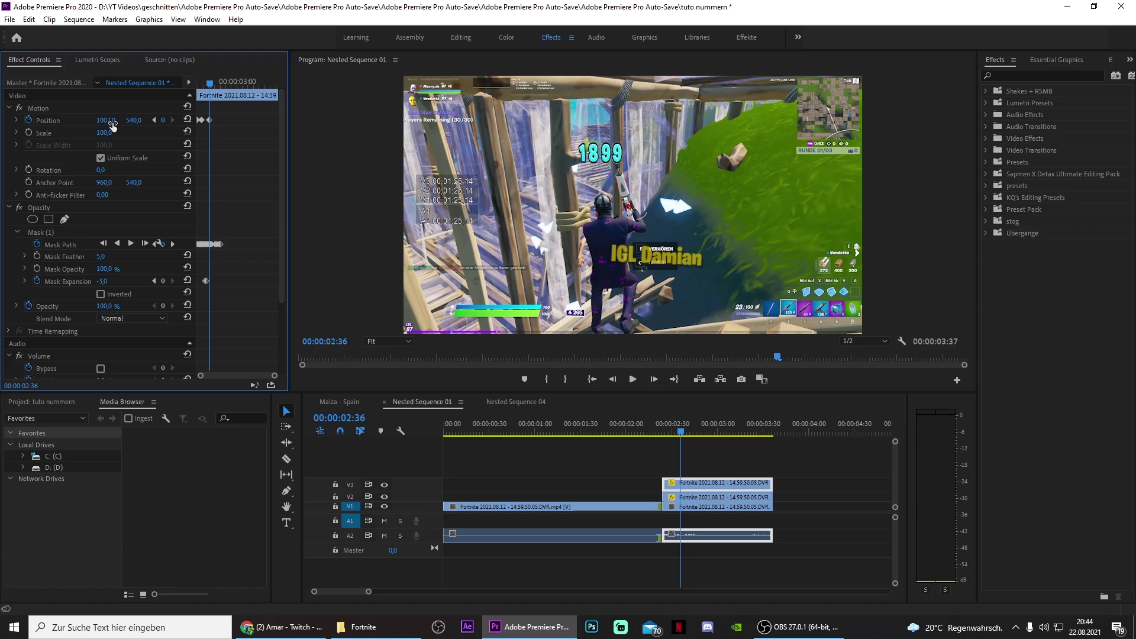
drag(105, 120, 141, 120)
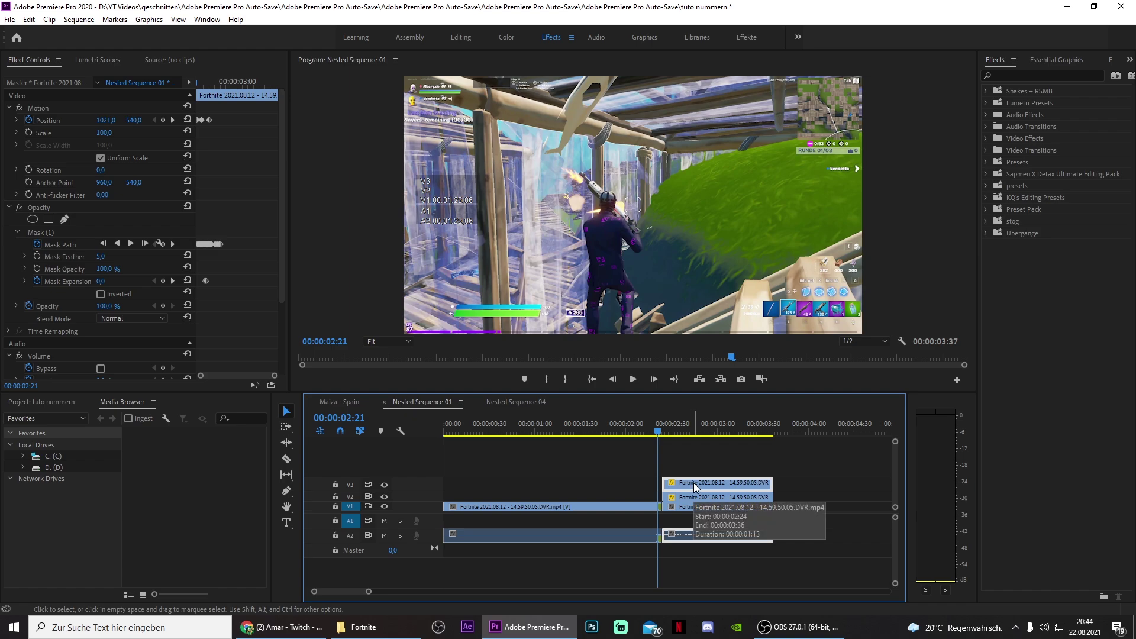
- Delete the V3 copy of the masked gameplay clip and scrub through the damage number
key(Delete)
mouse_move(656, 435)
mouse_down()
mouse_move(732, 433)
mouse_move(659, 433)
mouse_move(670, 433)
mouse_up()
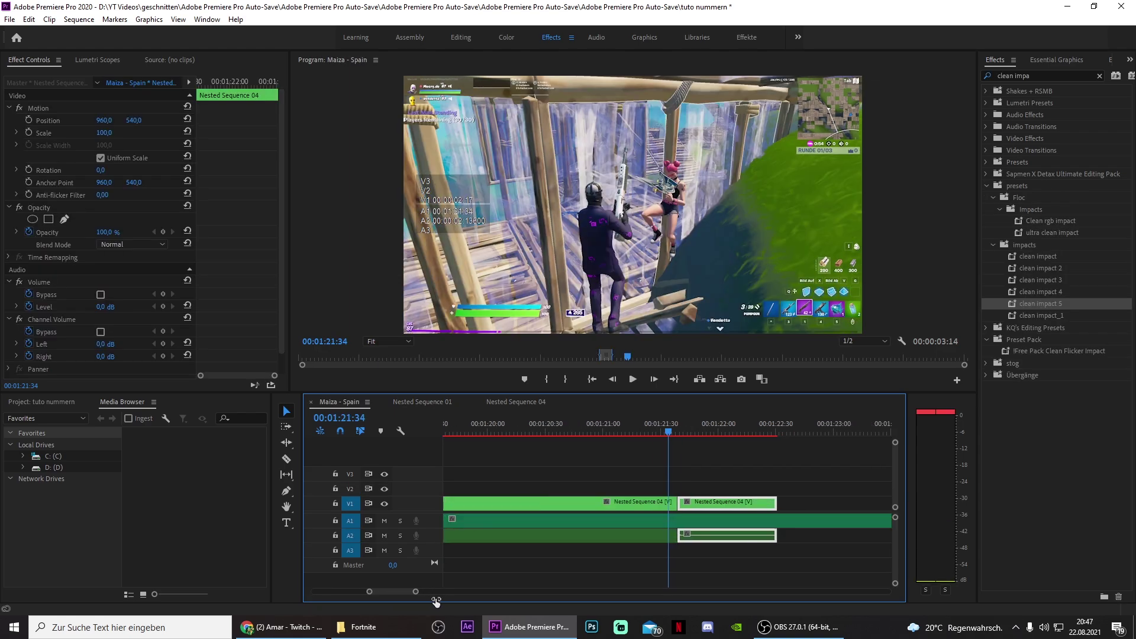
- In the Maiza - Spain sequence, apply the clean impact 5 preset to the Nested Sequence 04 clip starting at 00:01:21:39 and play it
drag(665, 436, 683, 434)
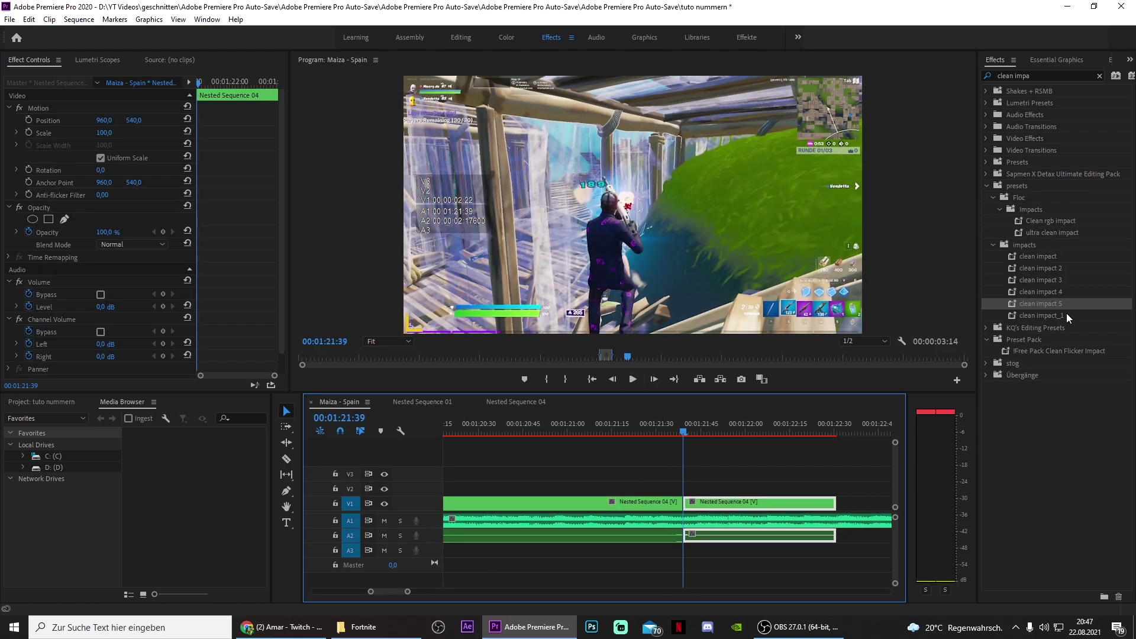
double_click(1059, 304)
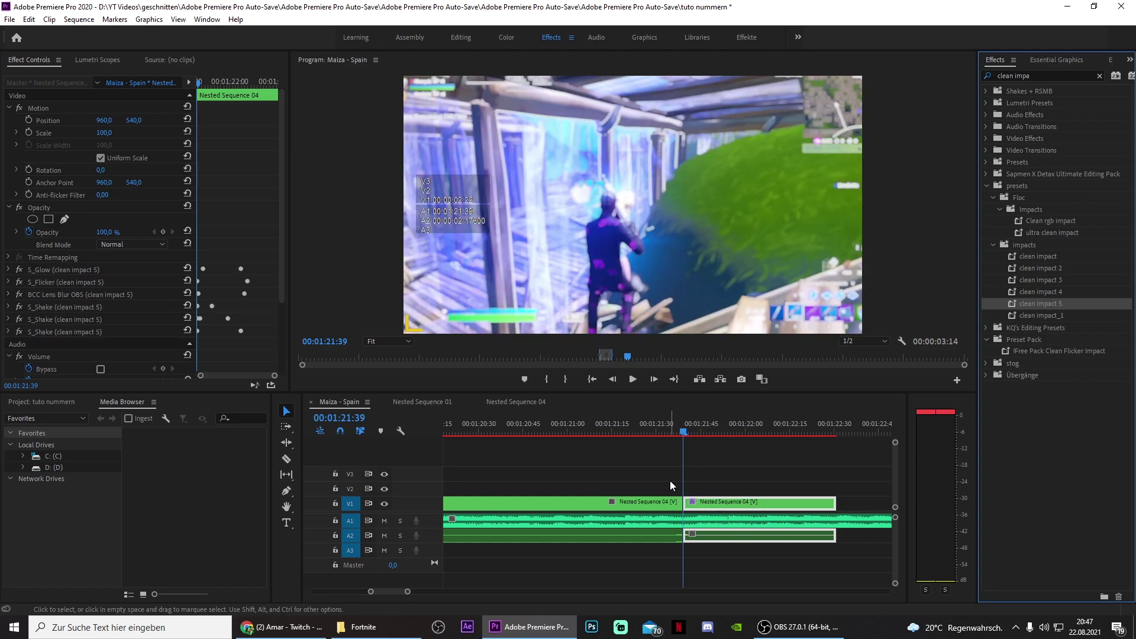
key(space)
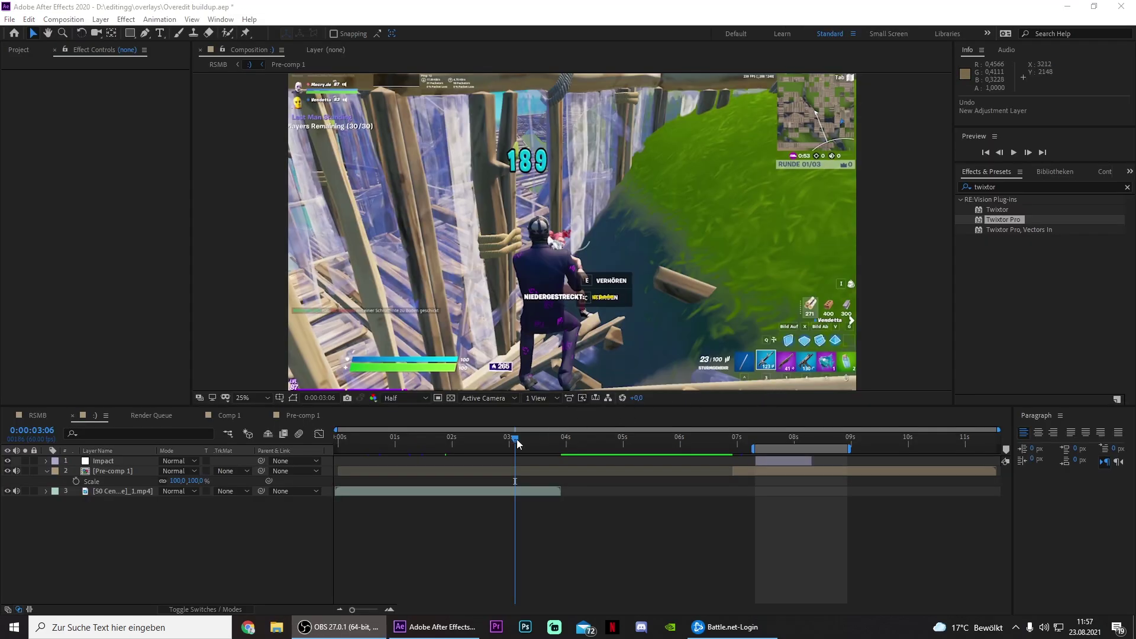
- Split the 50 Cent gameplay layer at 0:00:02:15, where the damage number 189 is fully visible
drag(516, 444, 466, 442)
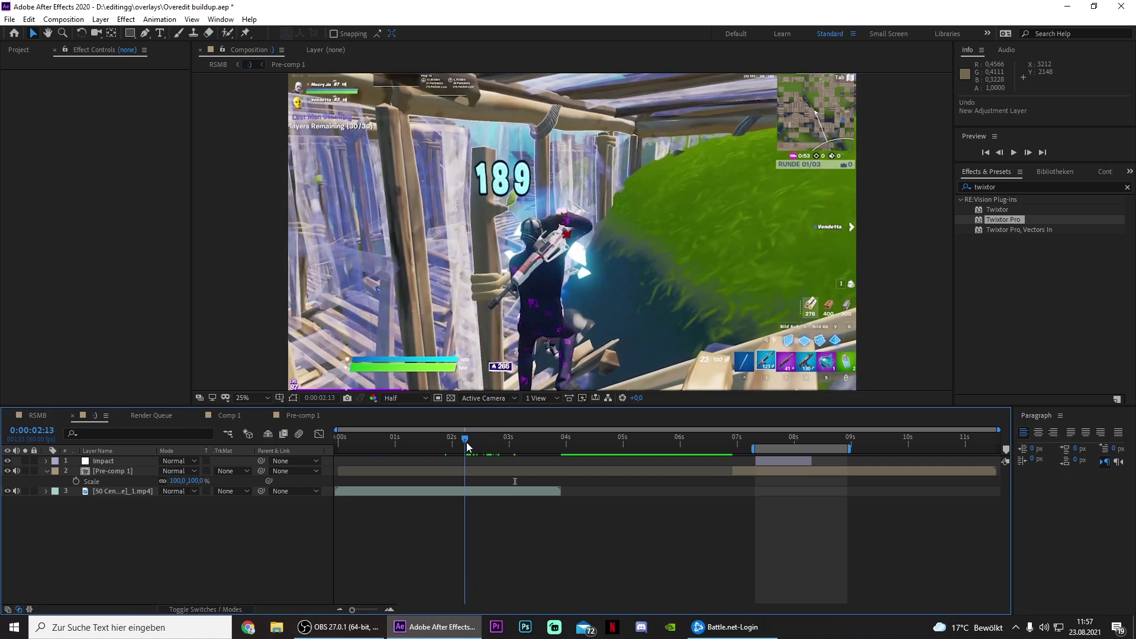
key(Page_Down)
key(Page_Down)
click(483, 492)
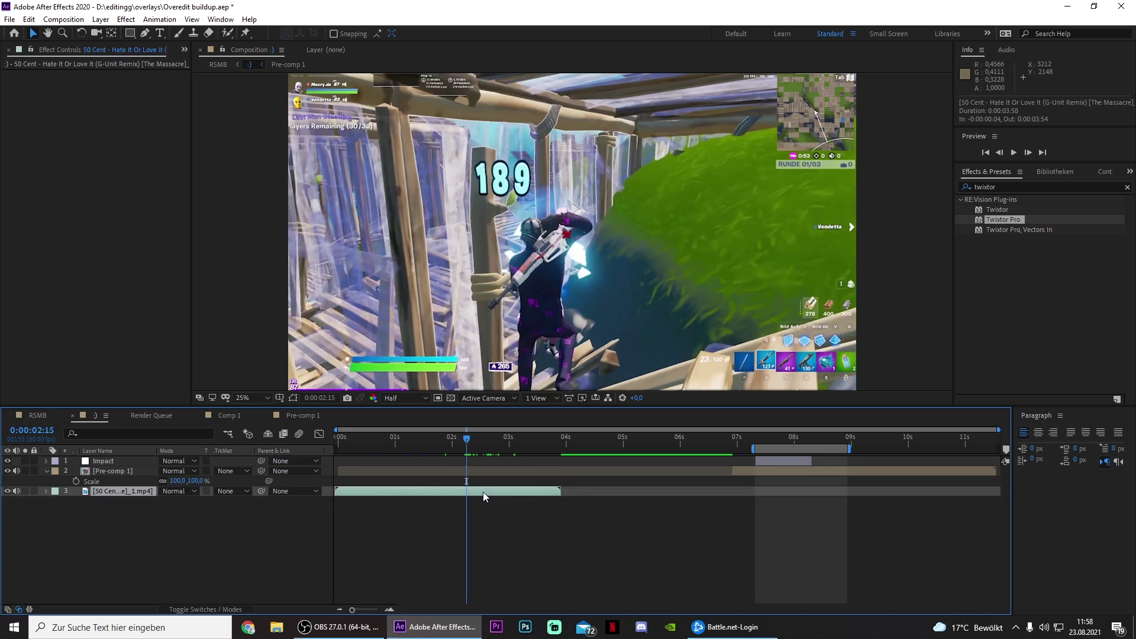
key(ctrl+shift+d)
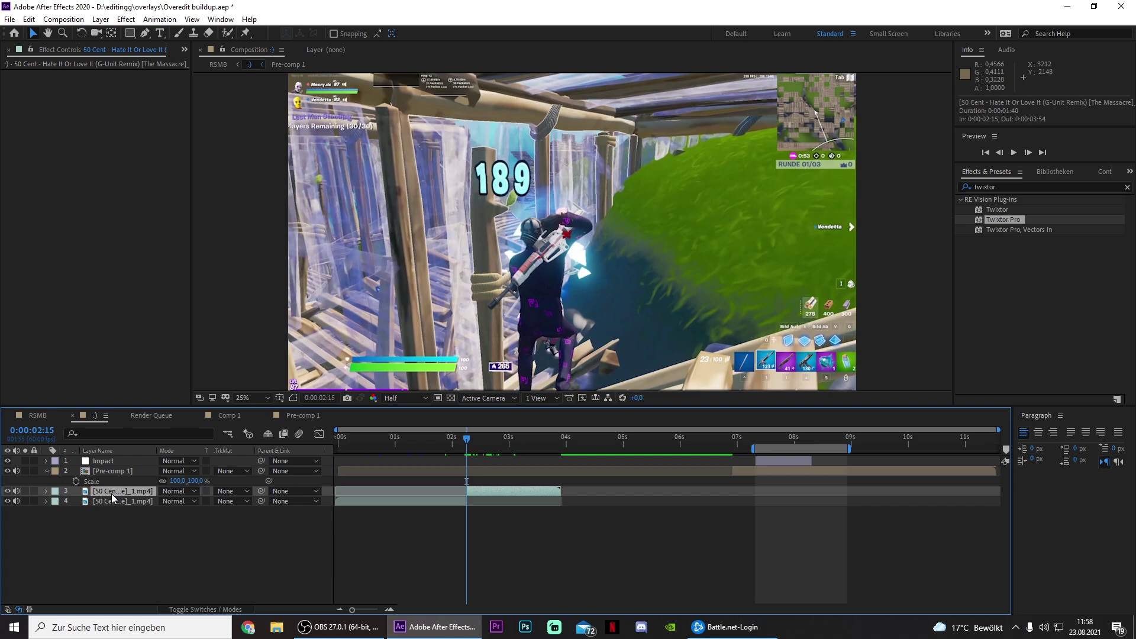
- With the Pen tool, draw a closed nine-point mask around the damage number 189 on the second clip part
click(145, 34)
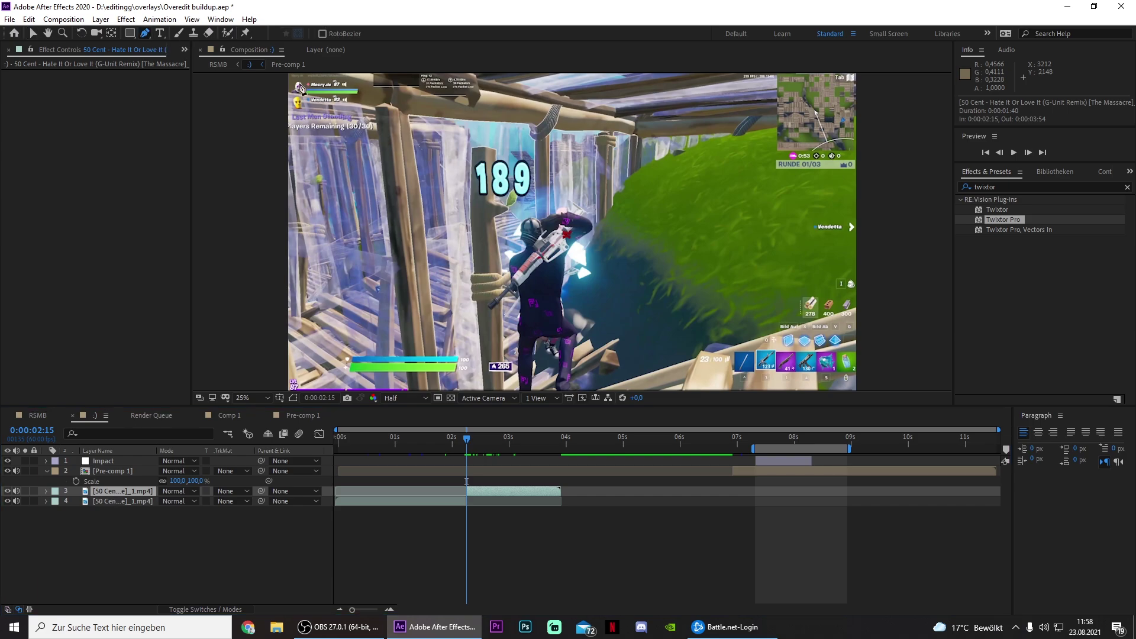
click(479, 203)
click(476, 202)
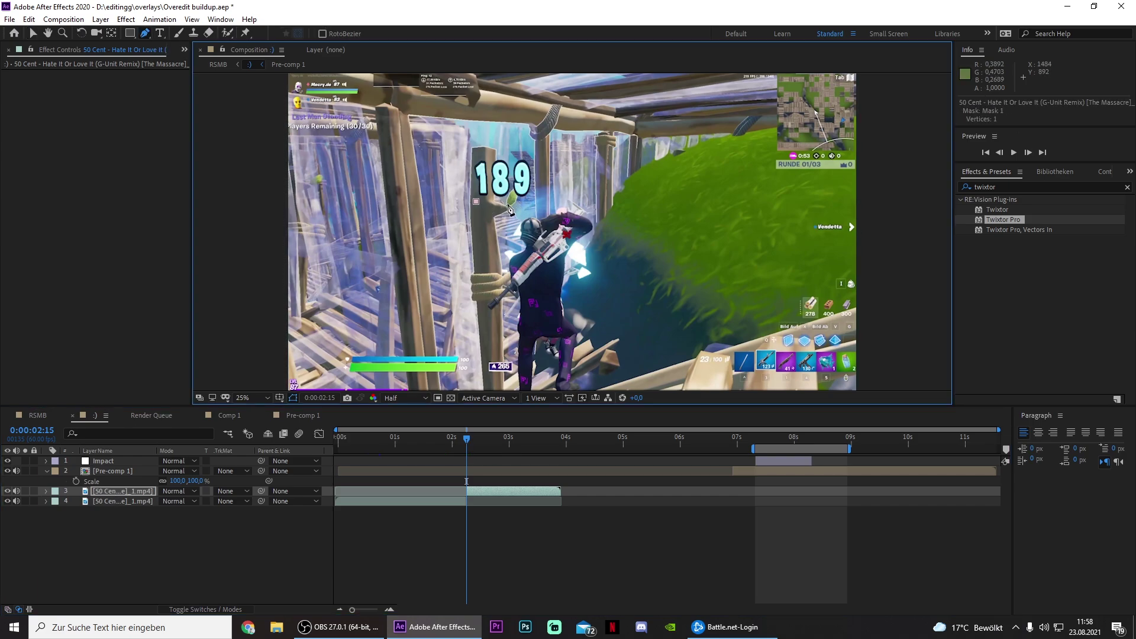
click(508, 202)
click(540, 202)
click(544, 181)
click(543, 157)
click(517, 149)
click(489, 150)
click(463, 157)
click(462, 185)
click(476, 202)
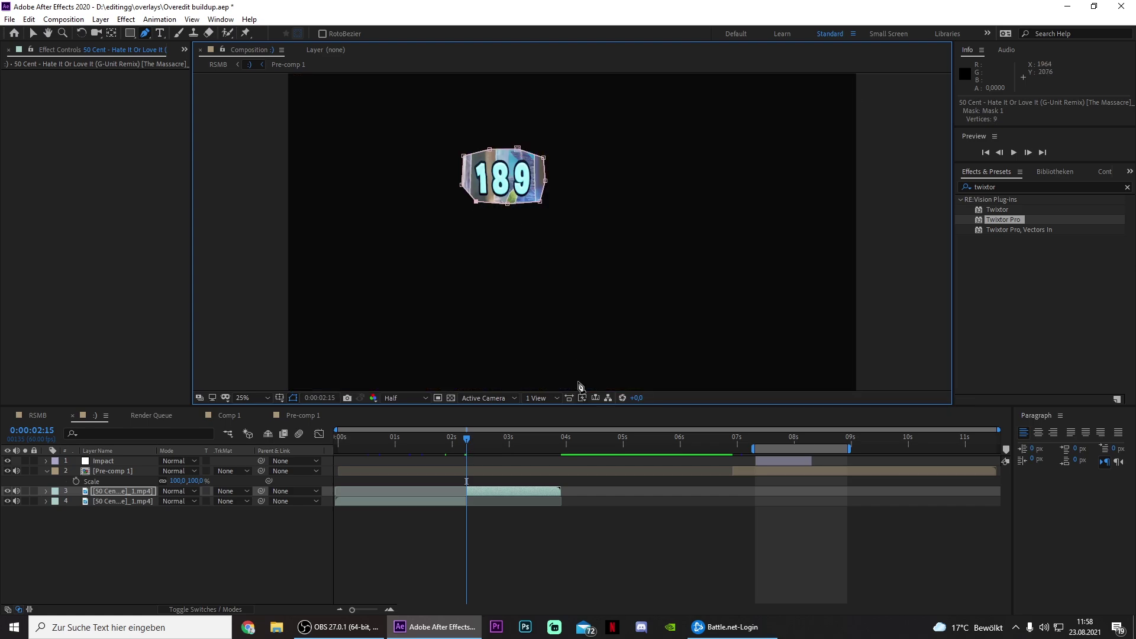
- Set the mode of Mask 1 around the damage number to Subtract
click(68, 501)
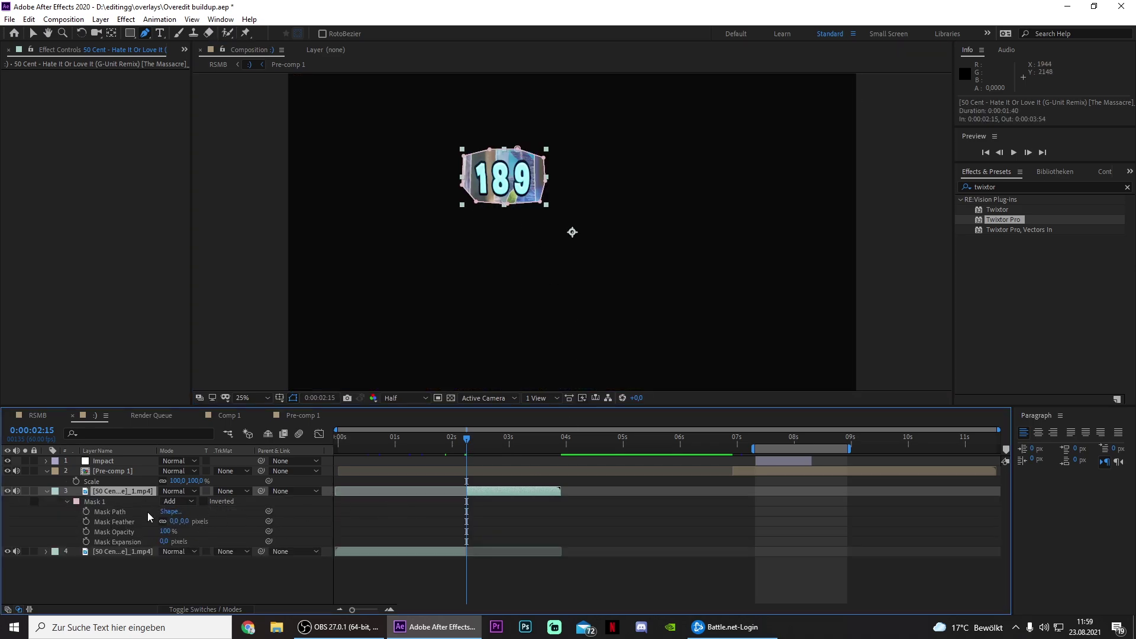
click(177, 501)
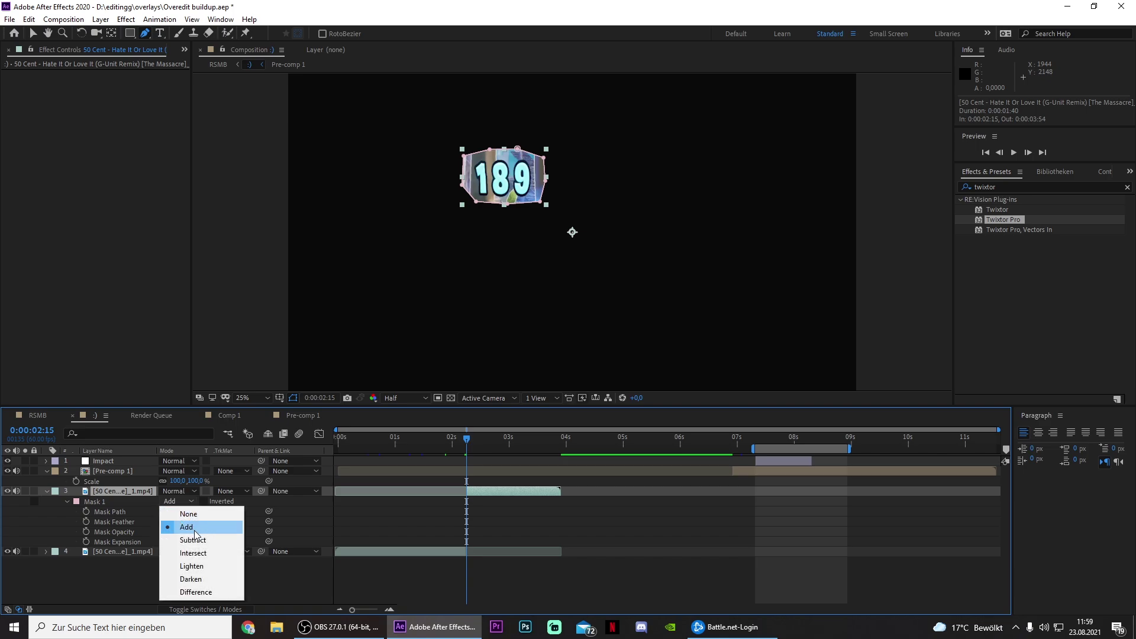
click(200, 544)
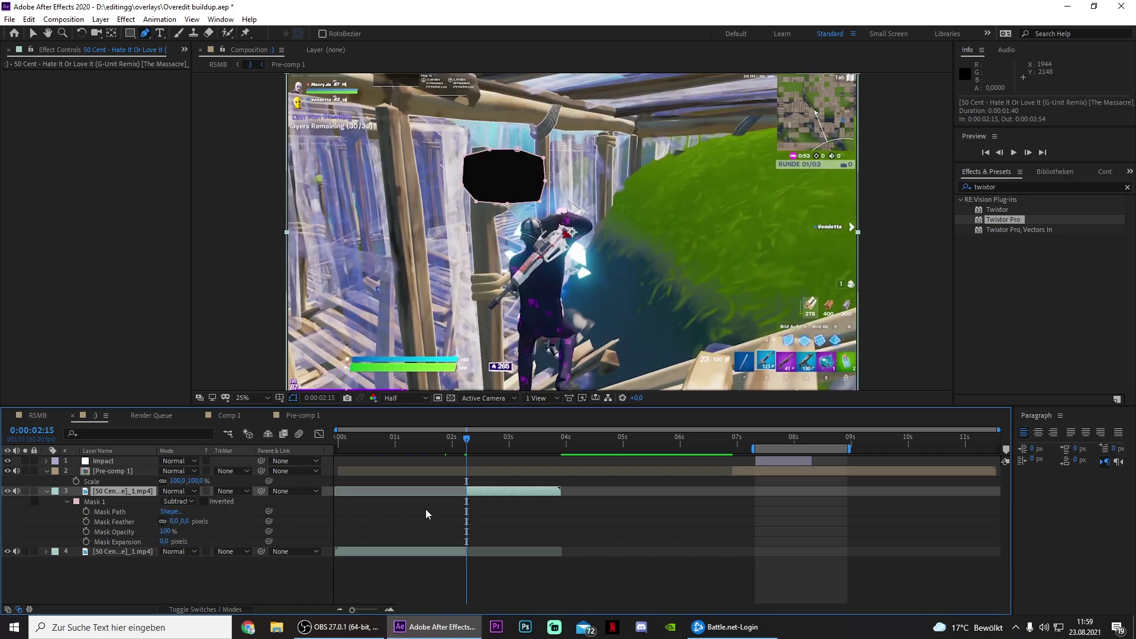
- Duplicate the masked clip and delete Mask 1 from the upper copy so it serves as a visible reference
click(508, 492)
key(ctrl+d)
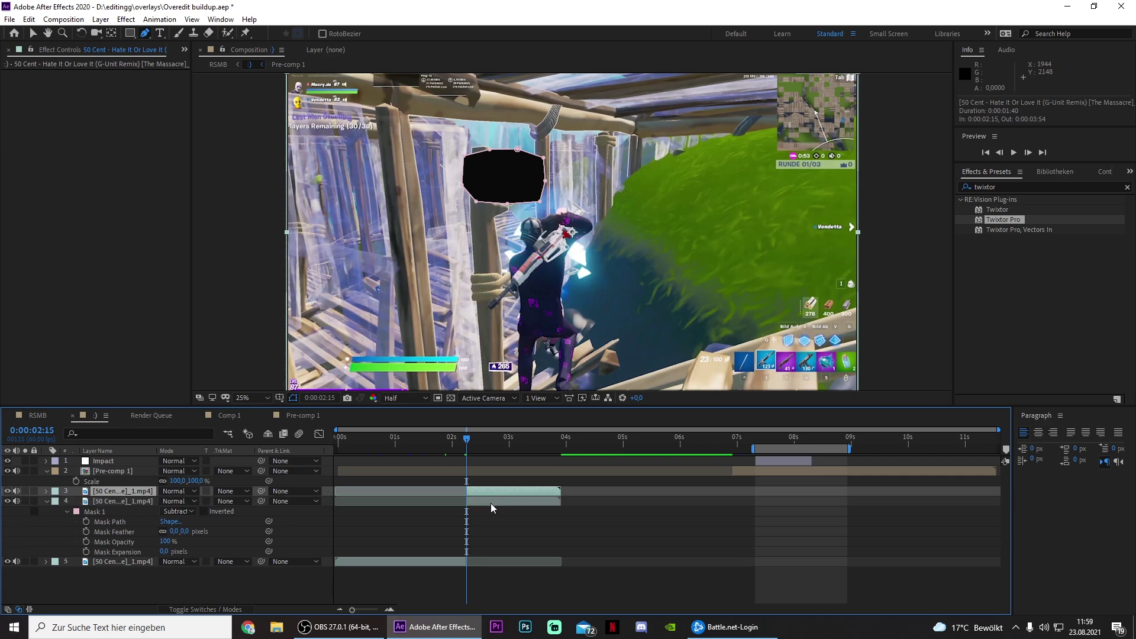
key(m)
click(104, 502)
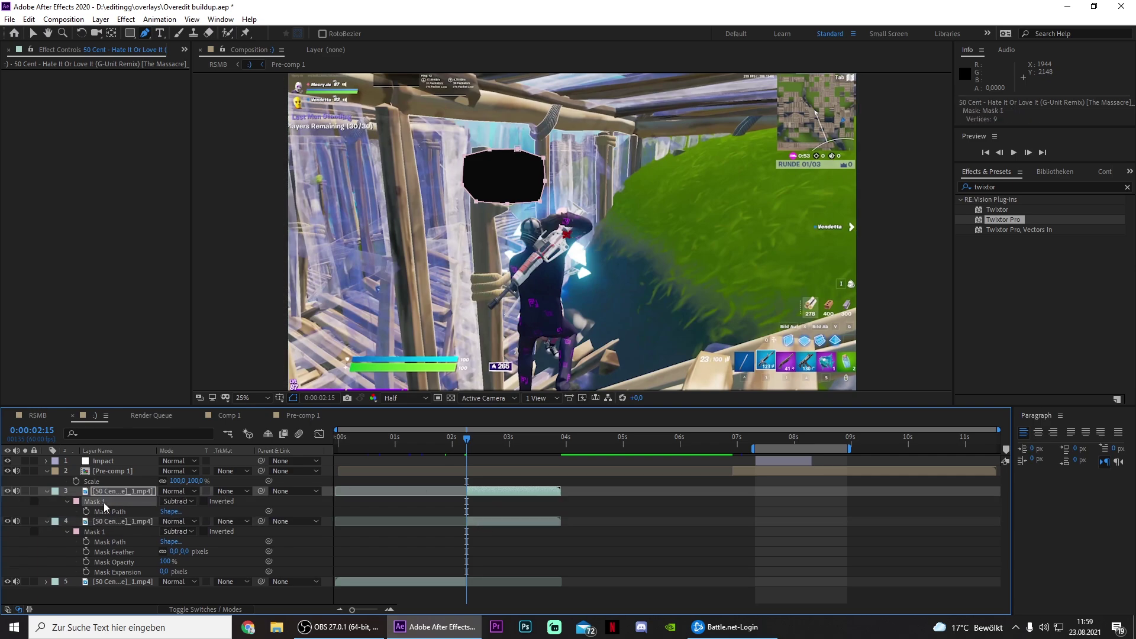
key(Delete)
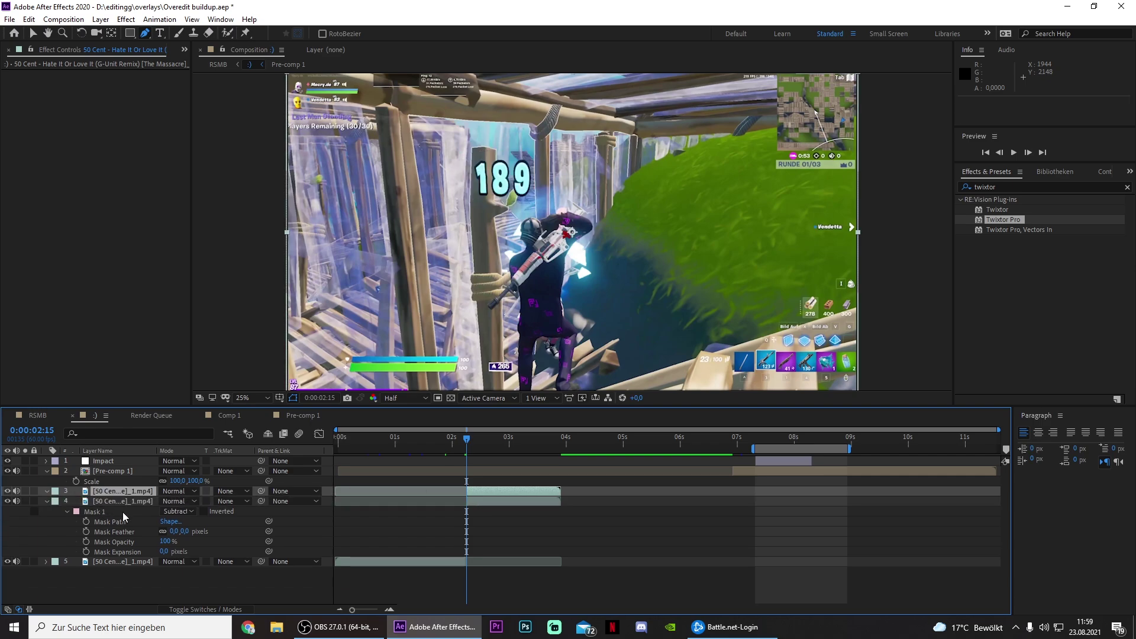
- Keyframe the lower clip's Mask Path at 0:00:02:15 and nudge the mask over the damage number at 0:00:02:17
click(477, 502)
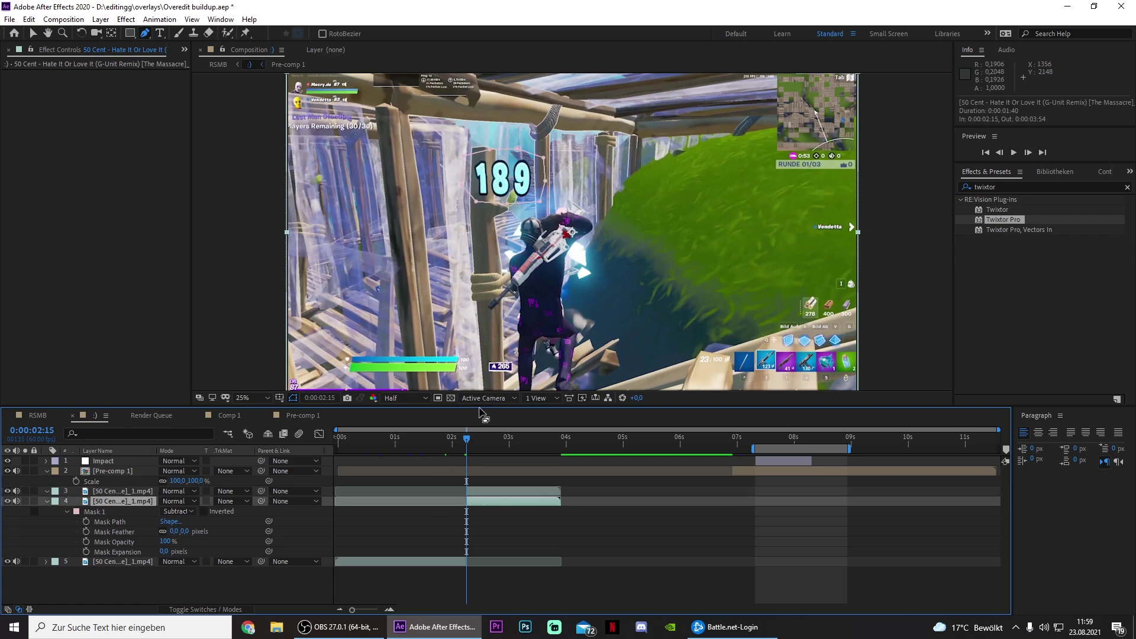
click(87, 522)
key(Page_Down)
key(Page_Down)
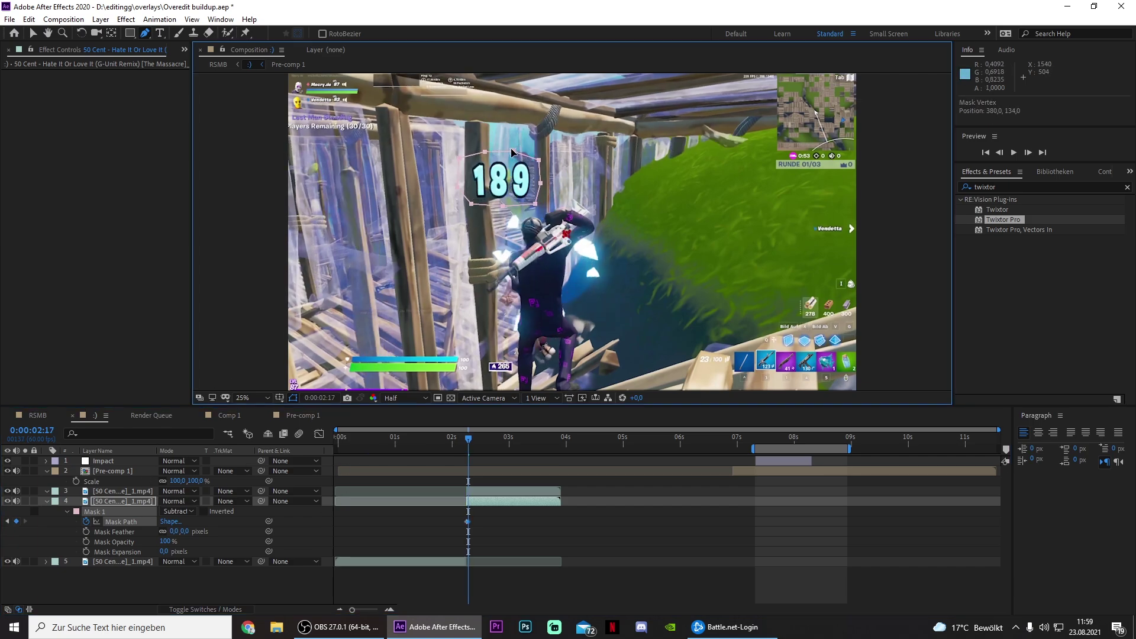
key(Down)
key(Down)
key(Down)
key(Down)
key(Left)
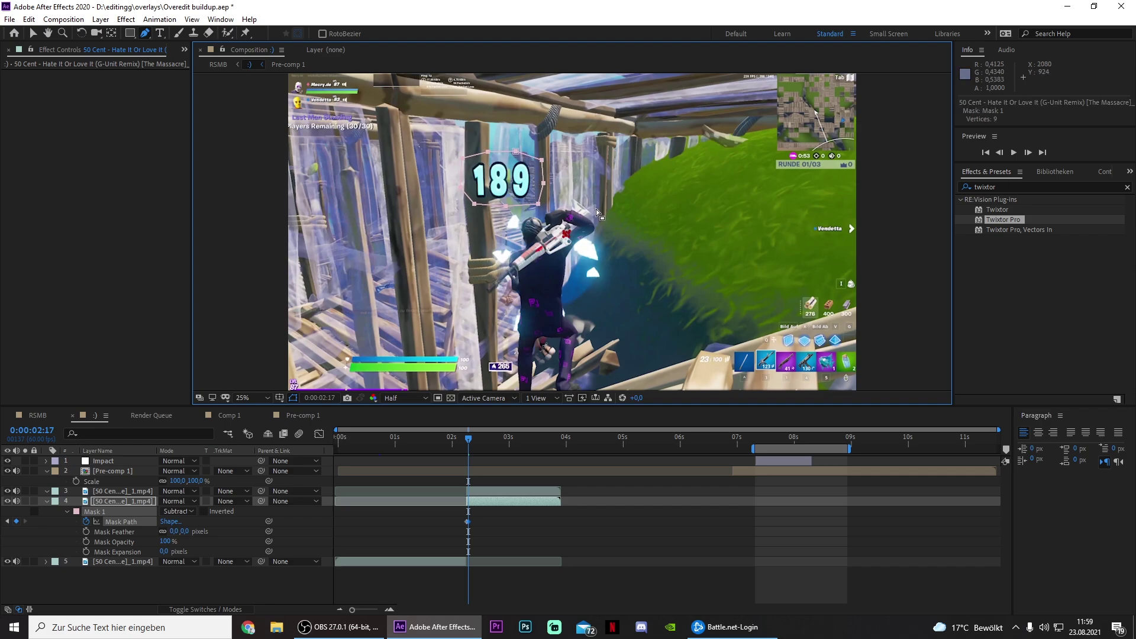
- Advance through the clip to 0:00:03:50, repositioning the mask over the moving damage number to keyframe its path
key(ctrl+Right)
key(ctrl+Right)
key(ctrl+Right)
key(ctrl+Right)
key(ctrl+Right)
key(ctrl+Right)
key(ctrl+Right)
key(ctrl+Right)
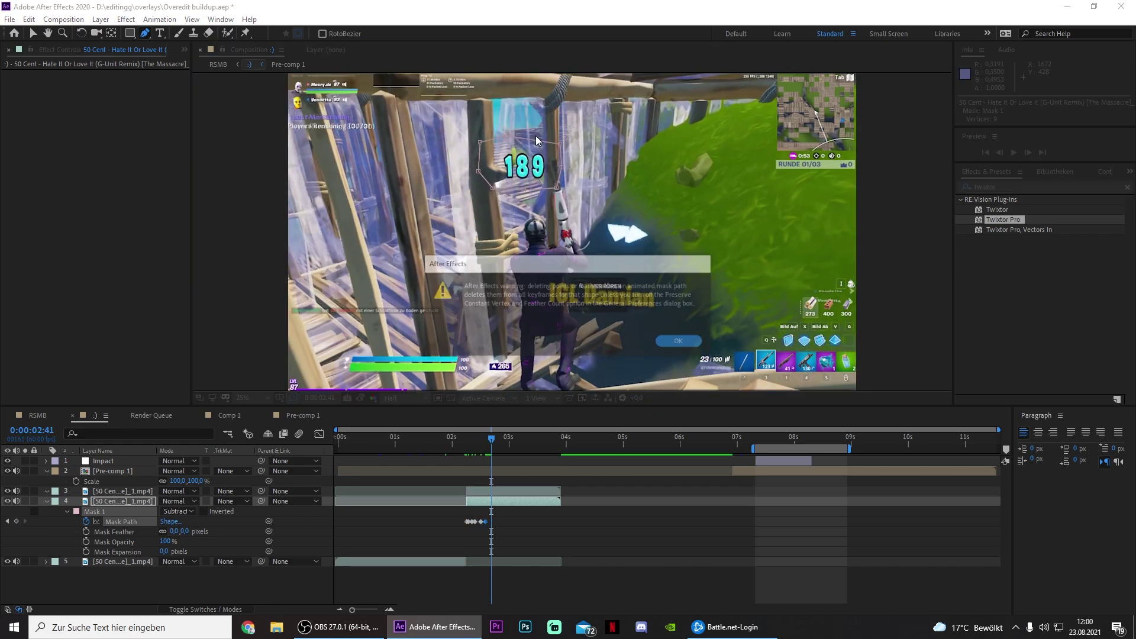
key(Return)
key(ctrl+Right)
key(ctrl+Right)
key(ctrl+Right)
key(ctrl+Right)
key(ctrl+Right)
key(ctrl+Right)
key(ctrl+Right)
key(ctrl+Right)
key(ctrl+Right)
key(ctrl+Right)
click(583, 129)
key(ctrl+z)
drag(583, 129, 586, 131)
key(ctrl+shift+Right)
drag(586, 130, 589, 131)
key(ctrl+Right)
key(ctrl+Right)
key(ctrl+Right)
key(ctrl+Right)
key(ctrl+Right)
key(ctrl+Right)
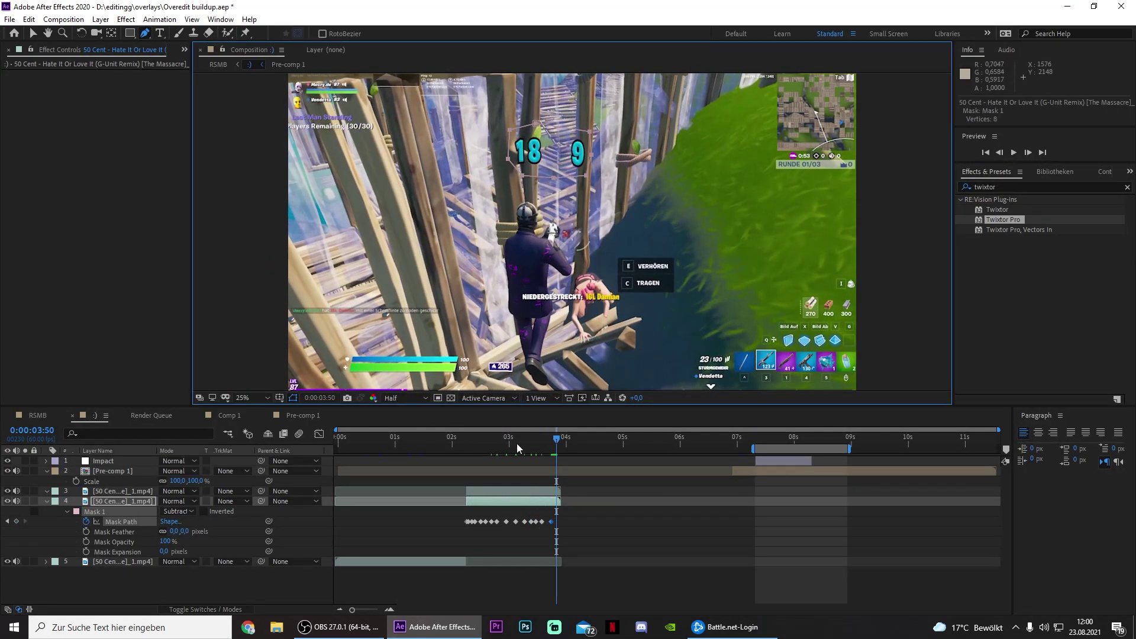
- Delete the unmasked reference copy above the masked clip and open the Content-Aware Fill settings
click(517, 491)
key(Delete)
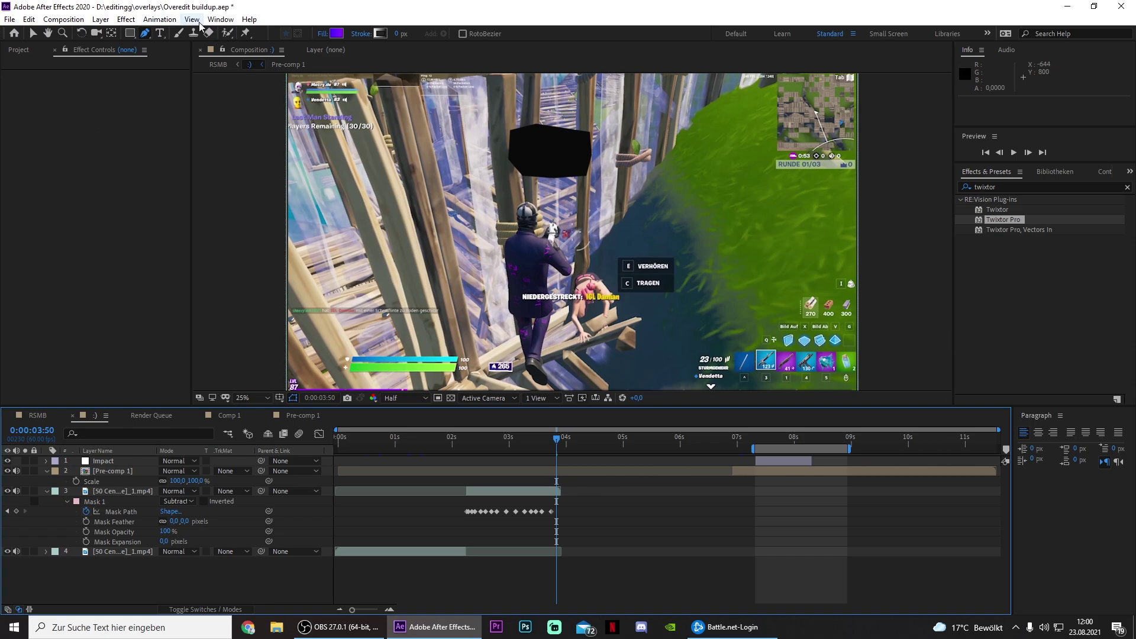
click(218, 20)
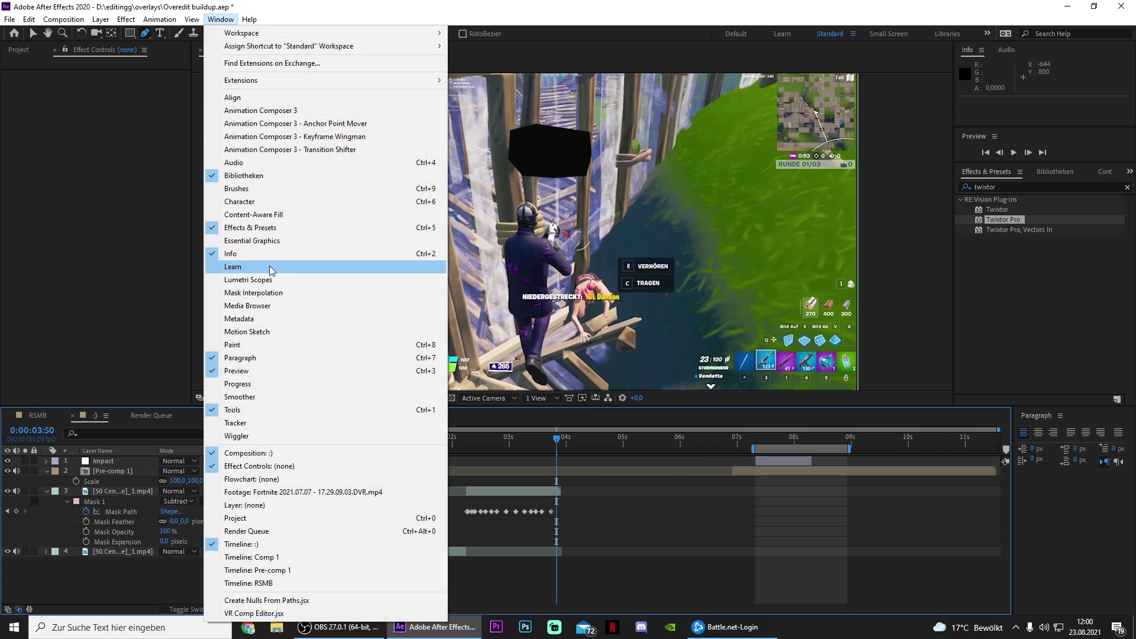
click(270, 216)
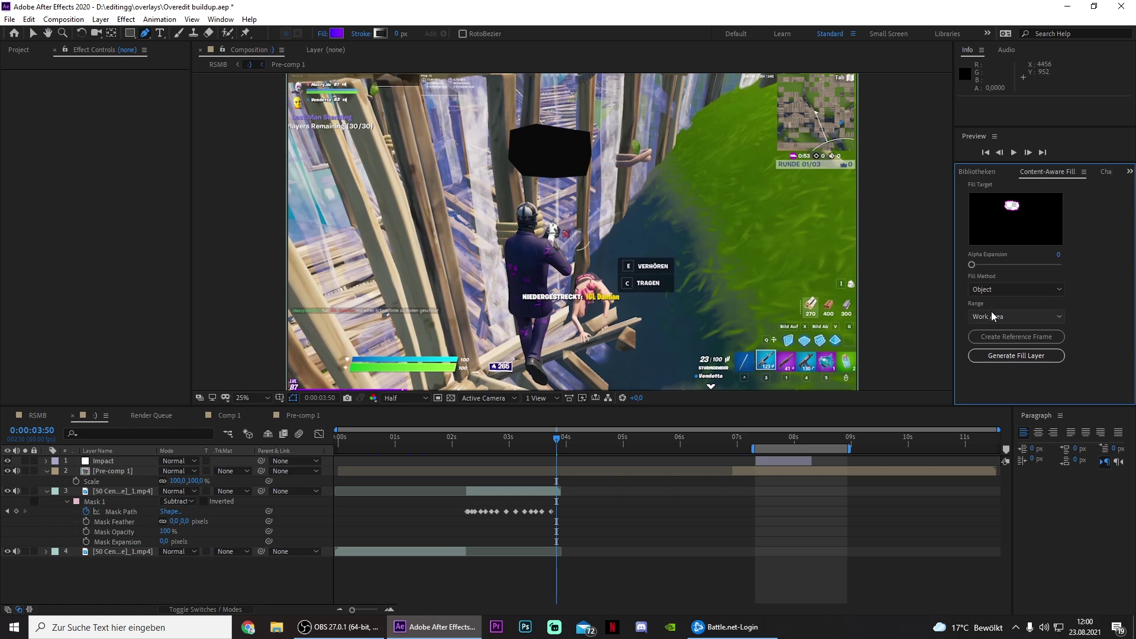
- Limit the work area to 0:00:02:15–0:00:03:51 and generate an Object content-aware fill layer for the masked clip
drag(482, 441, 467, 442)
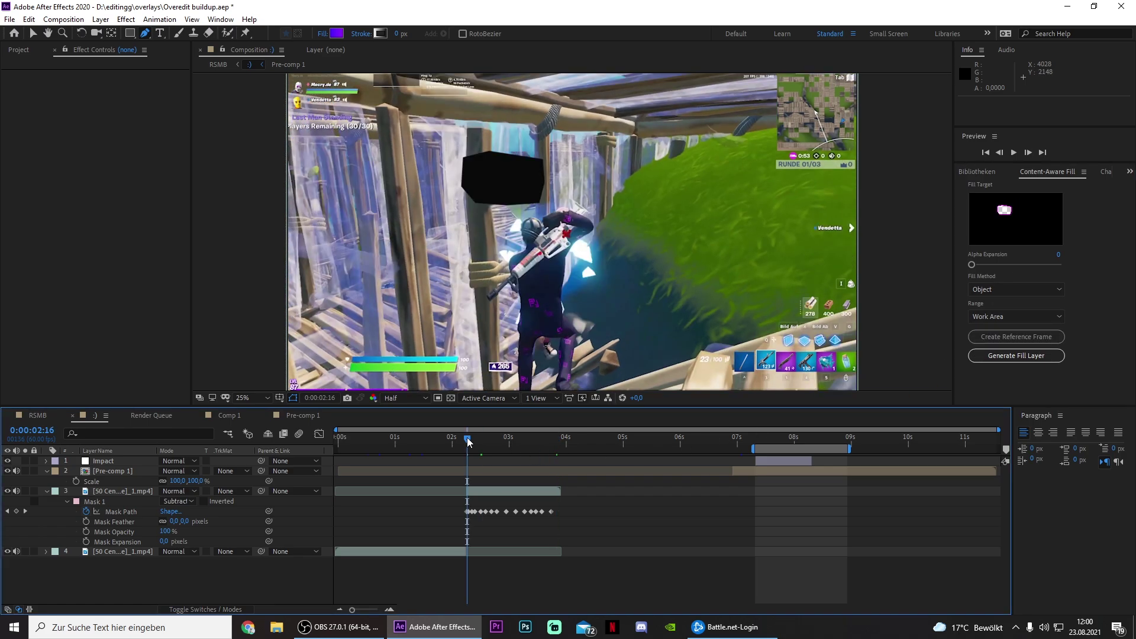
key(Page_Up)
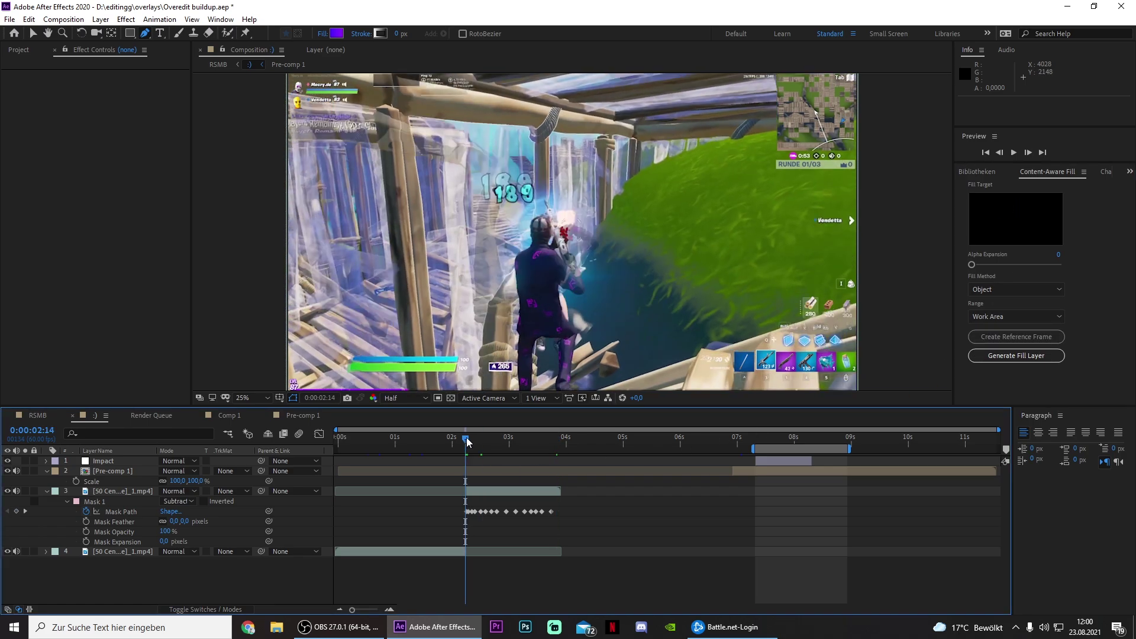
key(b)
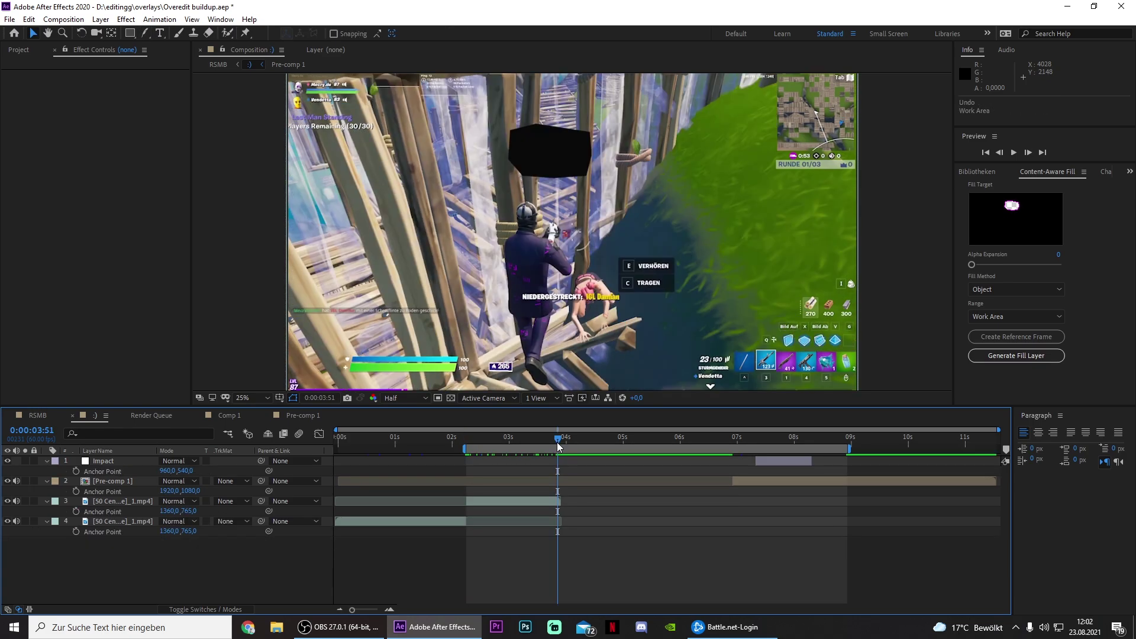
key(Page_Down)
key(Page_Up)
key(n)
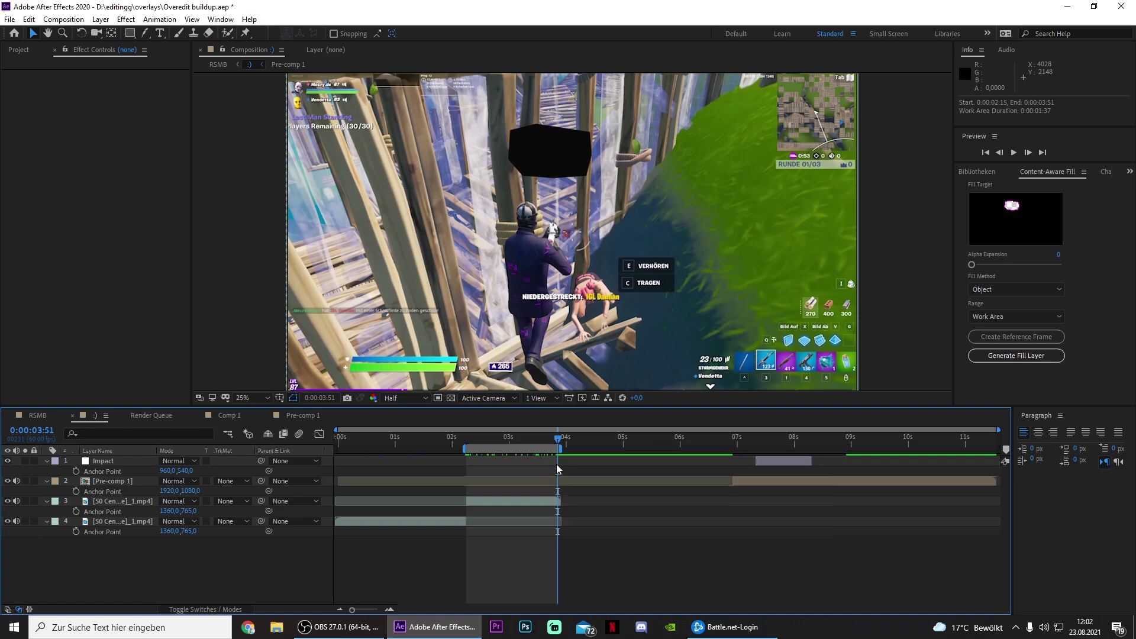
click(532, 501)
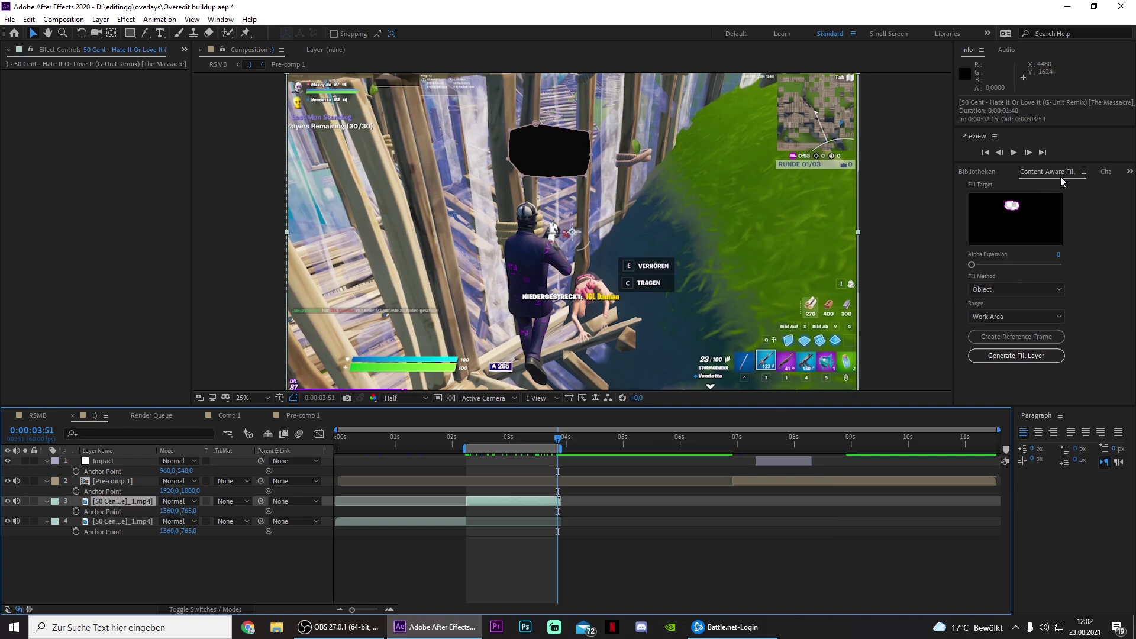
click(1017, 357)
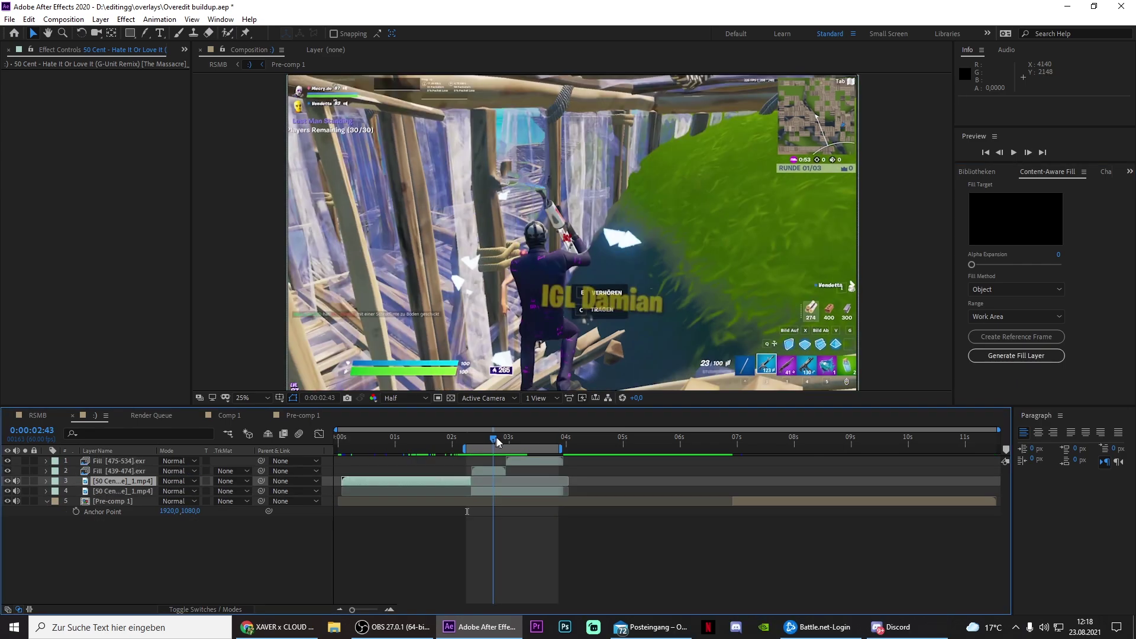
- Narrow the work area to 0:00:02:20–0:00:02:58 and scrub through the filled footage
mouse_move(496, 441)
mouse_down()
mouse_move(505, 448)
mouse_move(488, 450)
mouse_up()
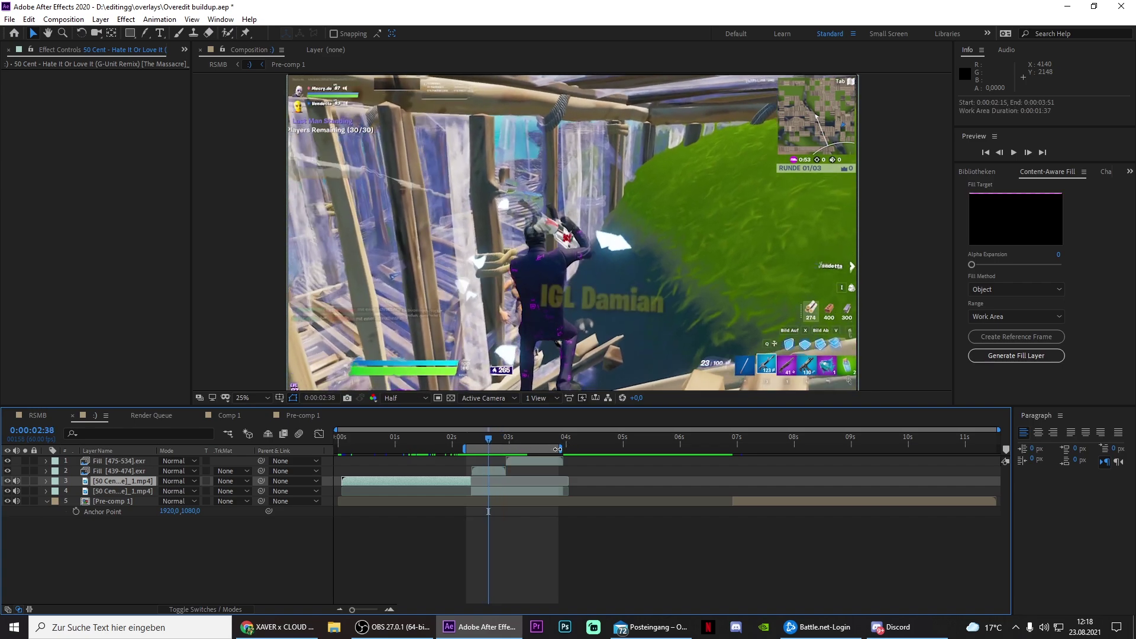
drag(557, 449, 491, 444)
click(587, 448)
click(484, 441)
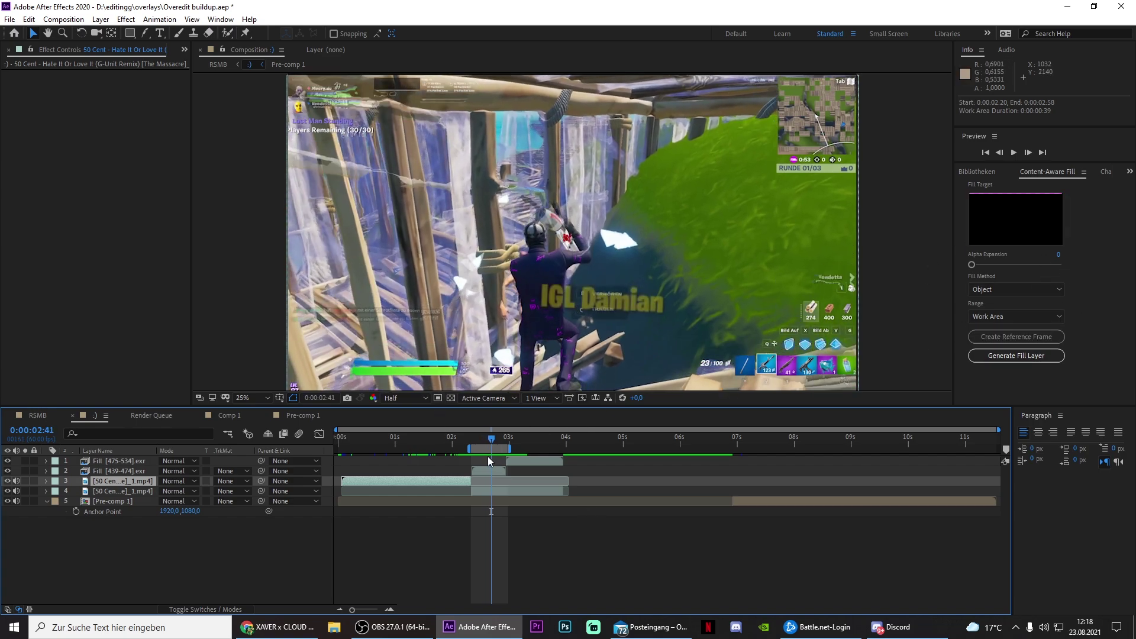
drag(492, 441, 497, 492)
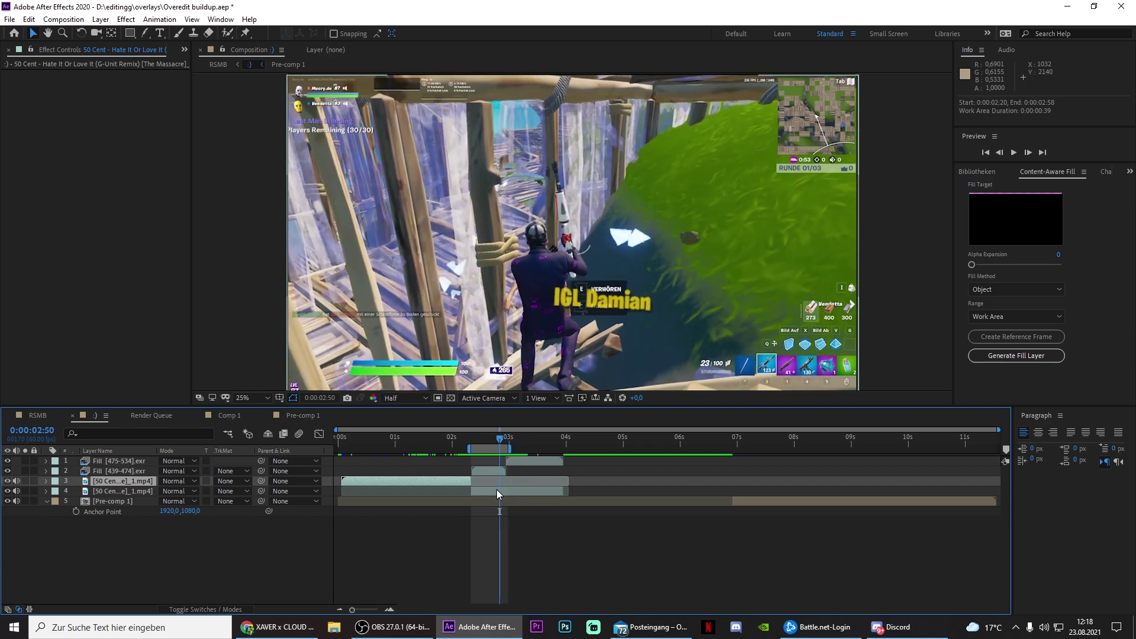
- Duplicate the gameplay clip starting at 0:00:02:20 three times and place three of the clips above the Fill layers
click(495, 492)
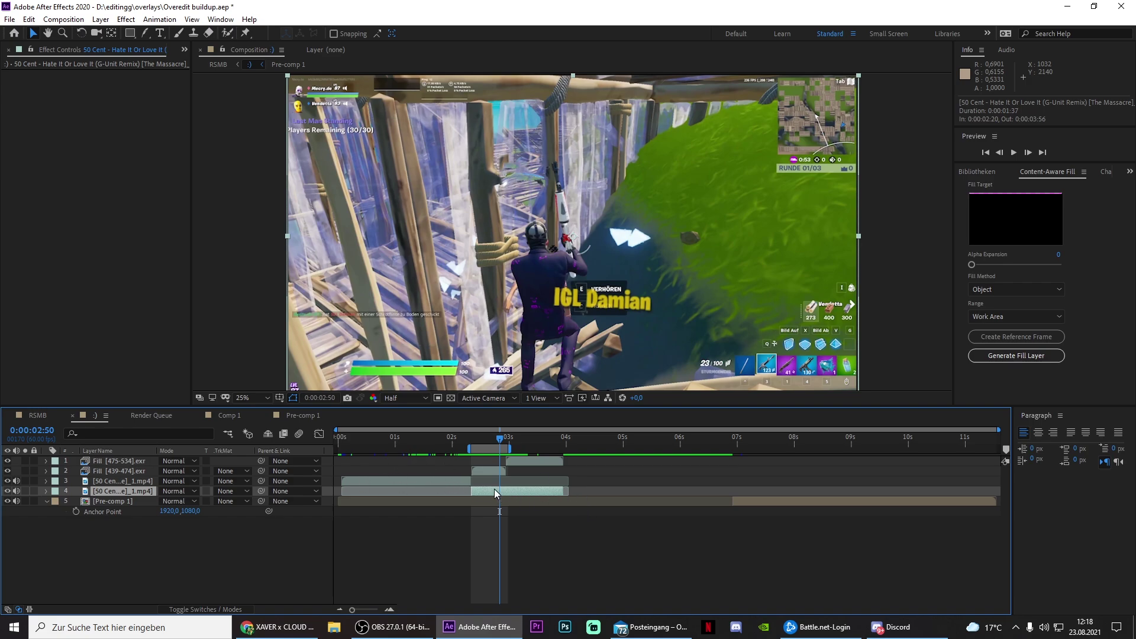
key(ctrl+d)
key(ctrl+d)
key(ctrl+d)
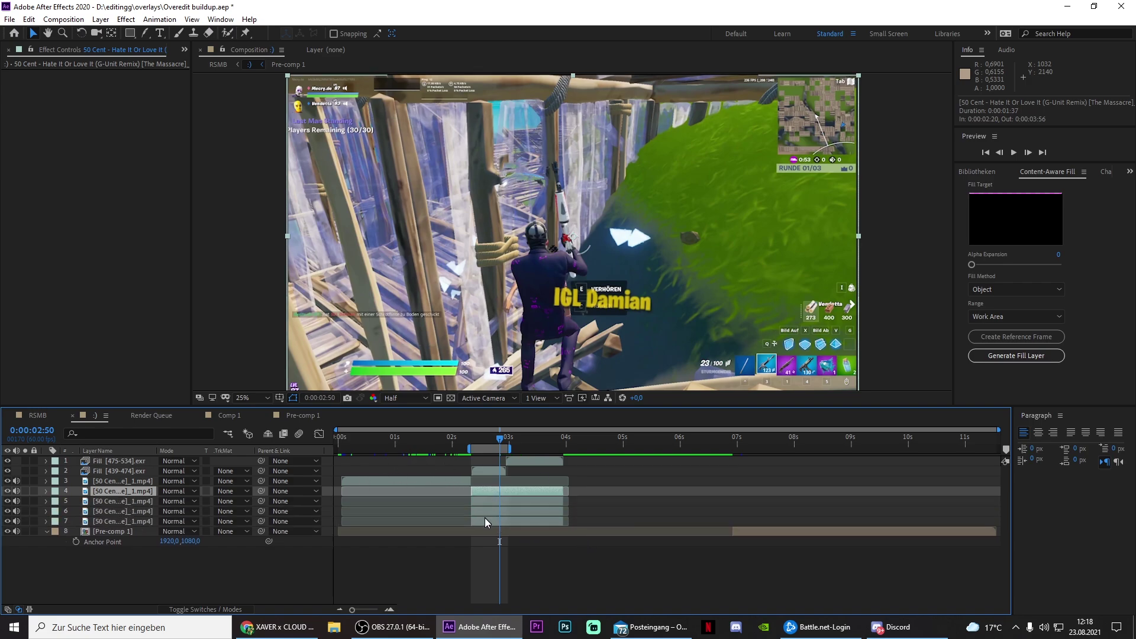
drag(82, 526, 109, 462)
- Rotoscope the digit 1 of the damage number with the Roto Brush at 0:00:02:22 on the clip directly above the Fill layers
click(469, 454)
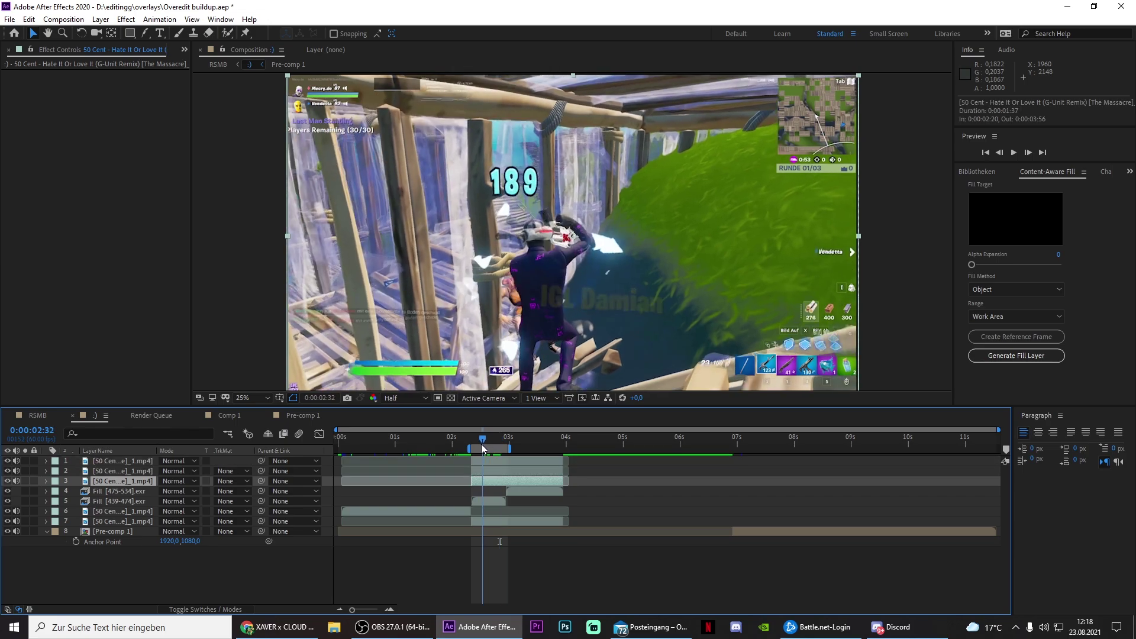
drag(468, 451, 470, 451)
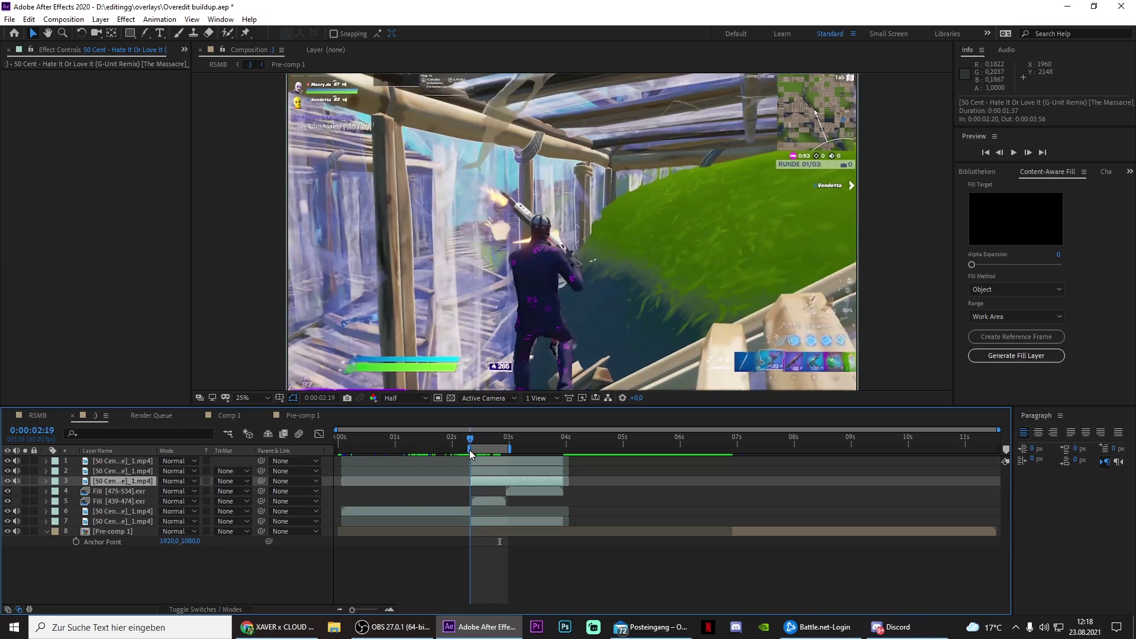
key(Page_Down)
key(Page_Down)
key(Page_Down)
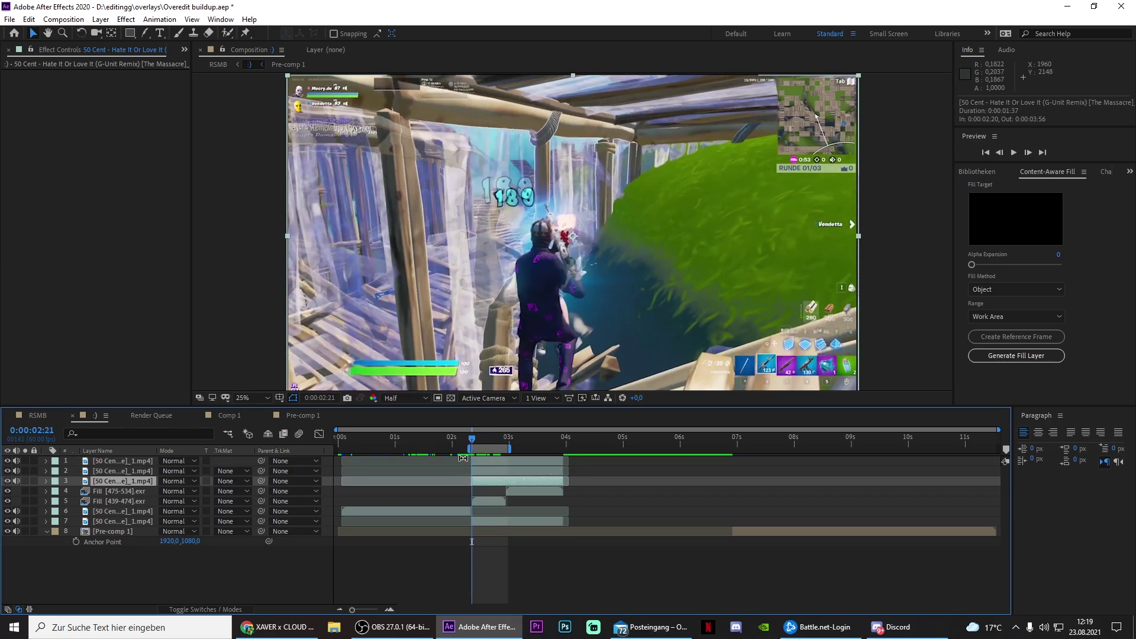
click(228, 34)
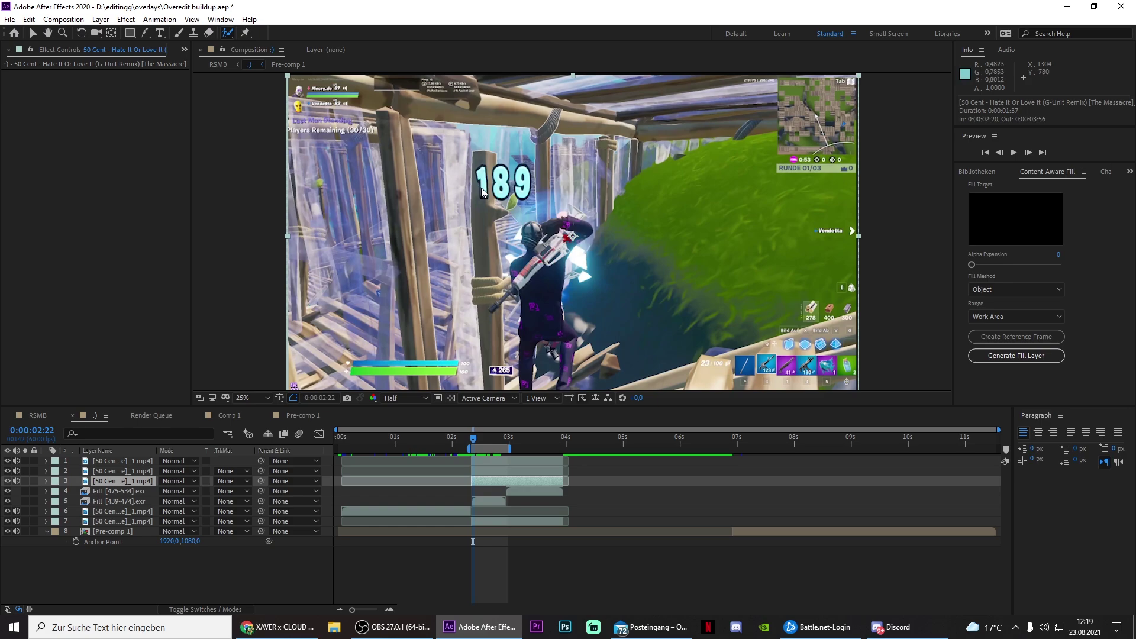
key(period)
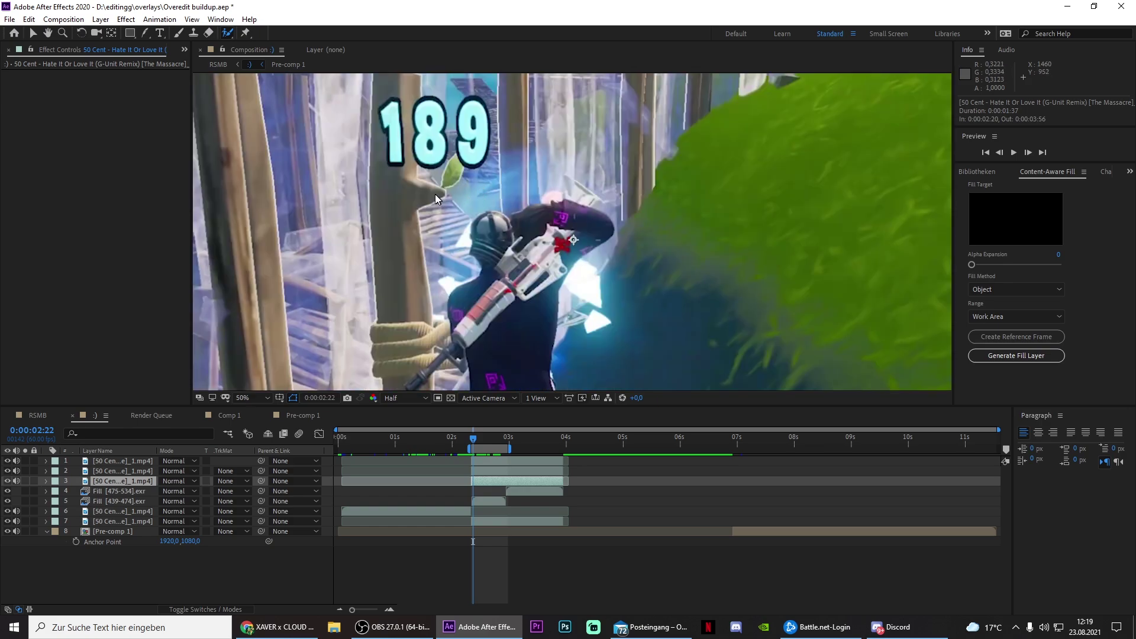
double_click(491, 481)
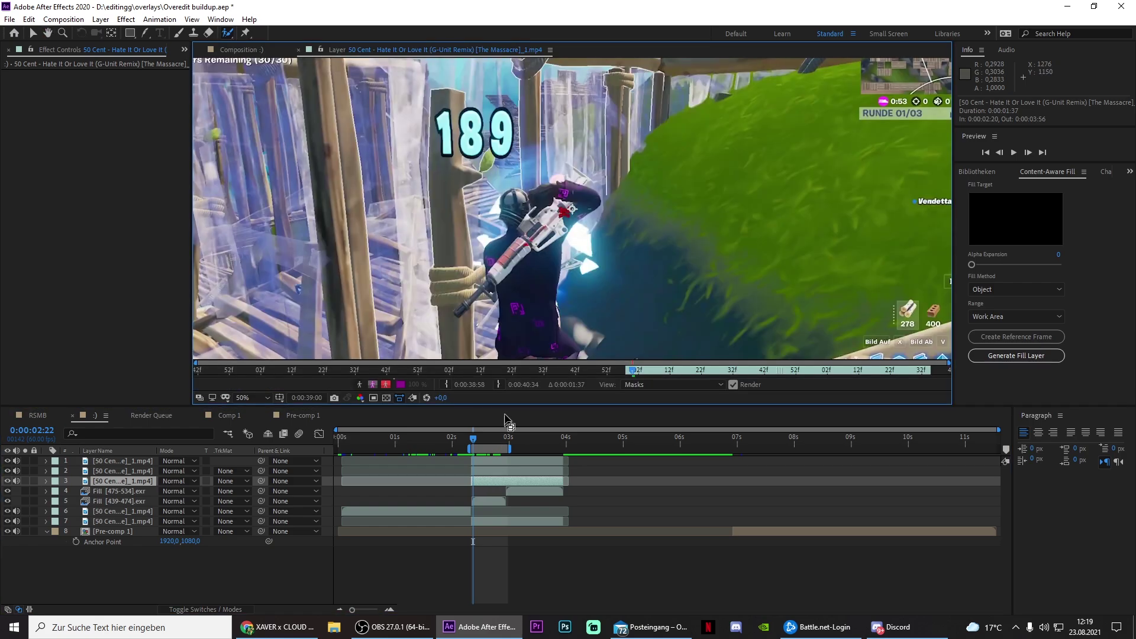
click(446, 135)
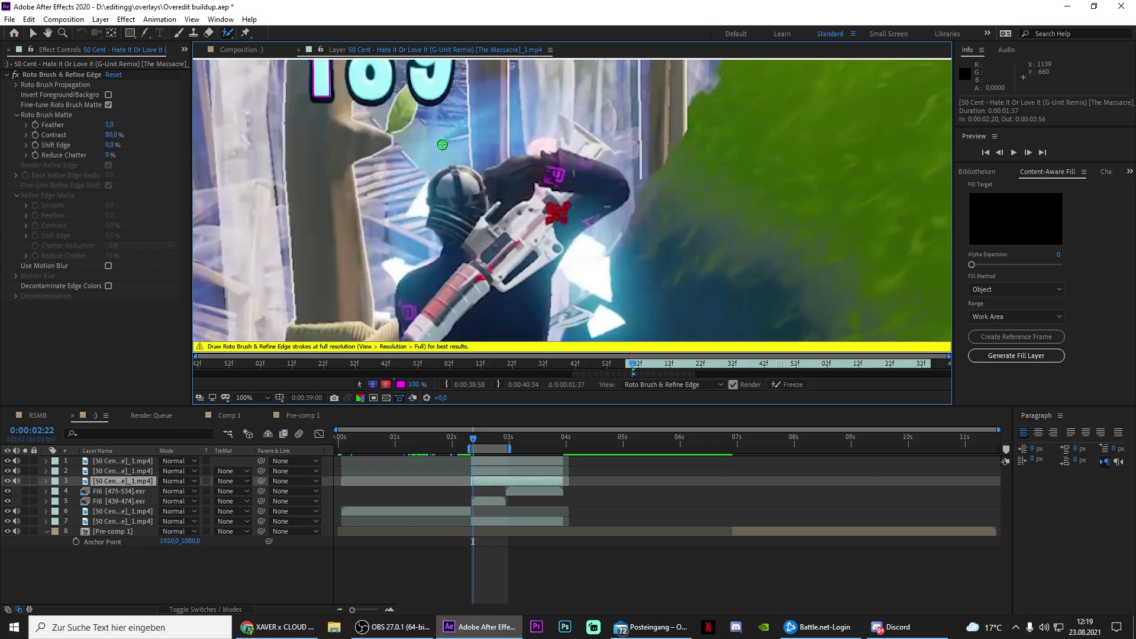
drag(436, 132, 535, 285)
mouse_move(415, 211)
mouse_down()
mouse_move(406, 176)
mouse_move(417, 196)
mouse_up()
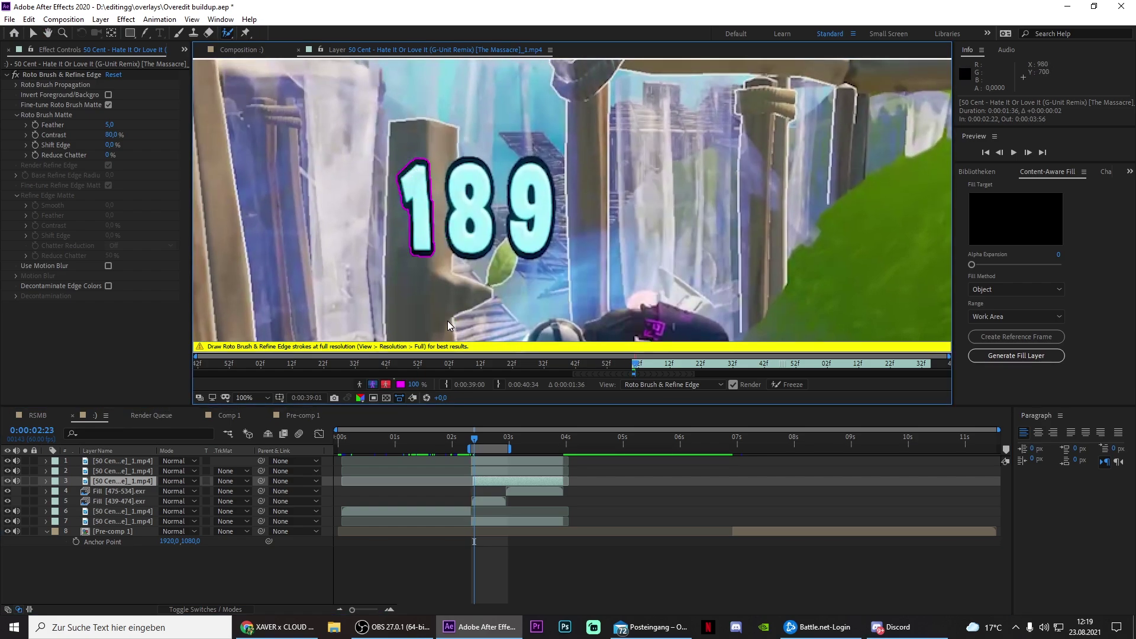
- Extend the digit 1 selection frame by frame up to 0:00:02:32, brushing in its lower part at 0:00:02:23
key(Page_Down)
key(Page_Down)
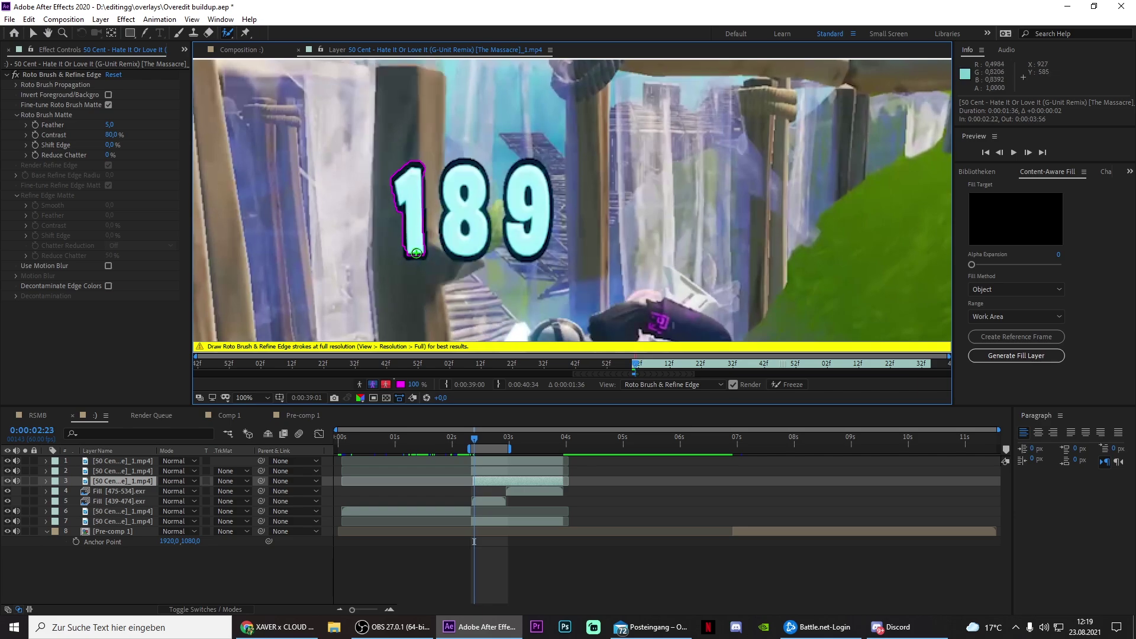
drag(417, 255, 420, 224)
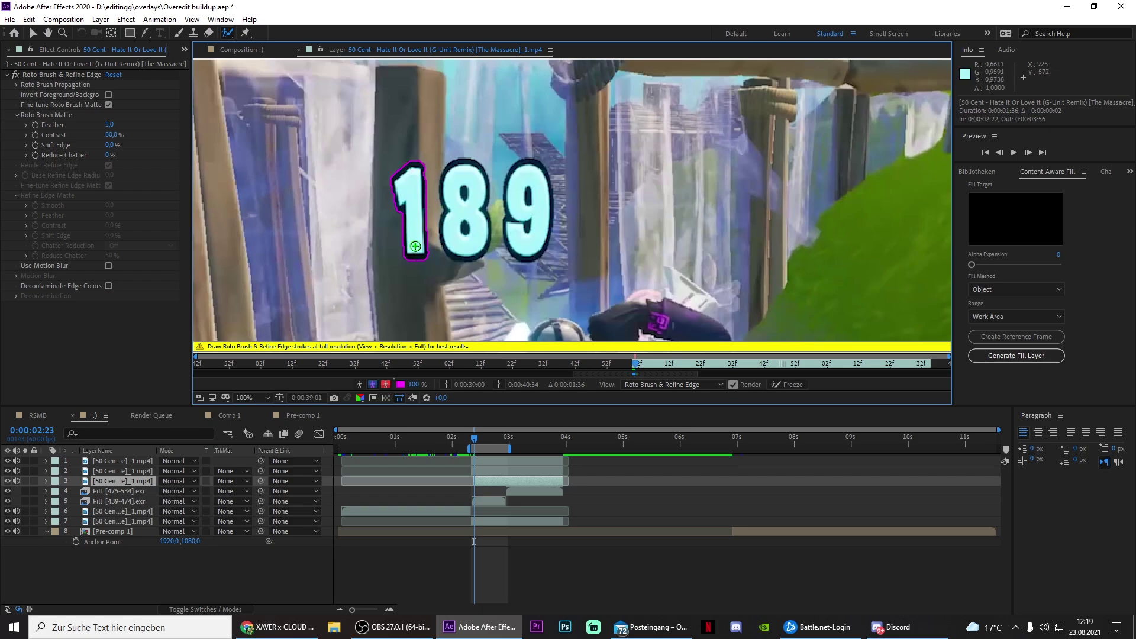
key(Page_Down)
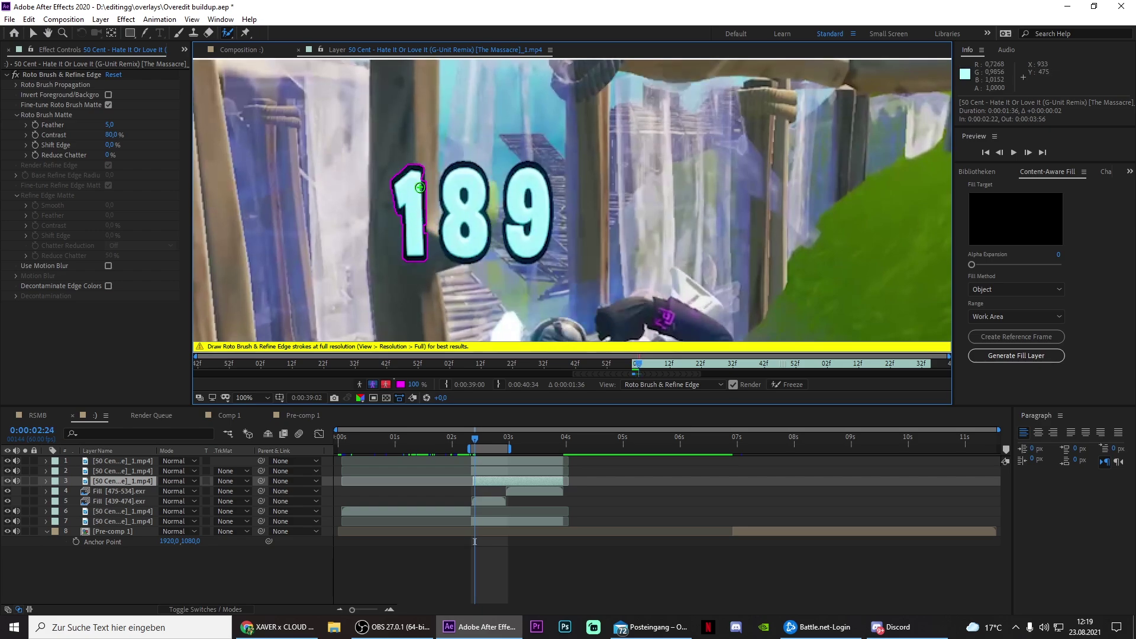
key(Page_Down)
key(Page_Down)
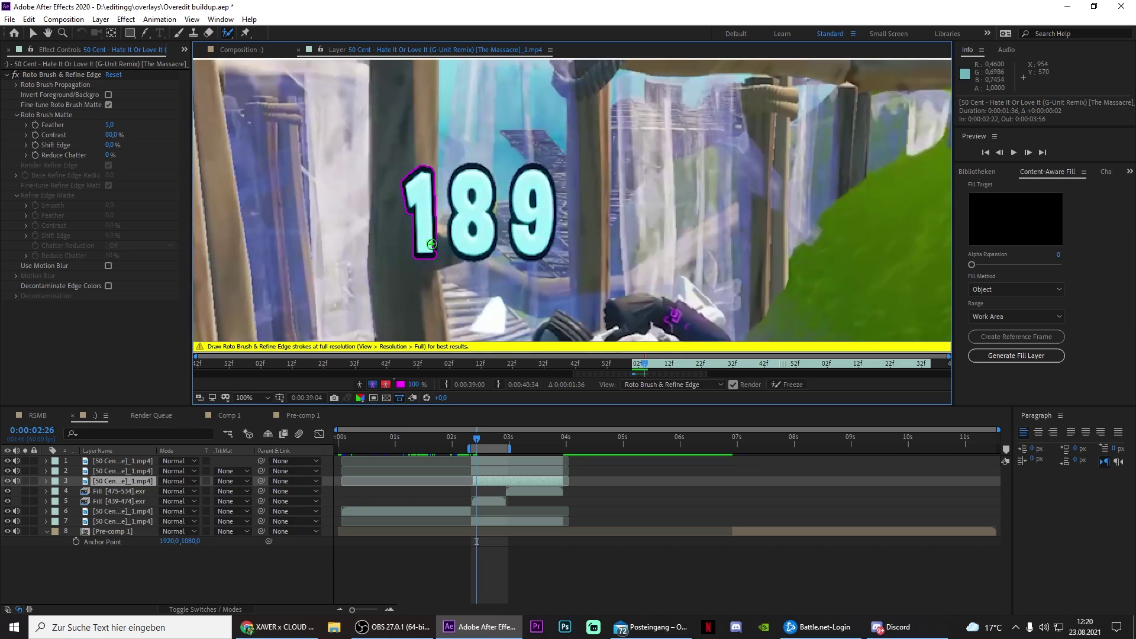
key(Page_Down)
key(Page_Down)
key(Page_Down)
key(Page_Down)
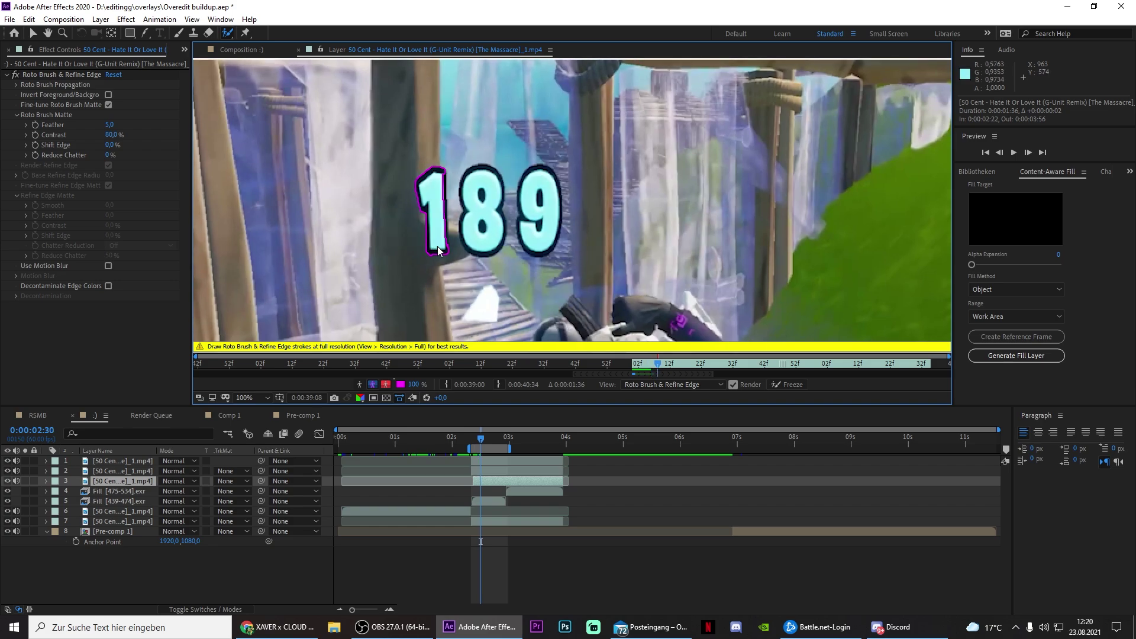
key(Page_Down)
key(Page_Down)
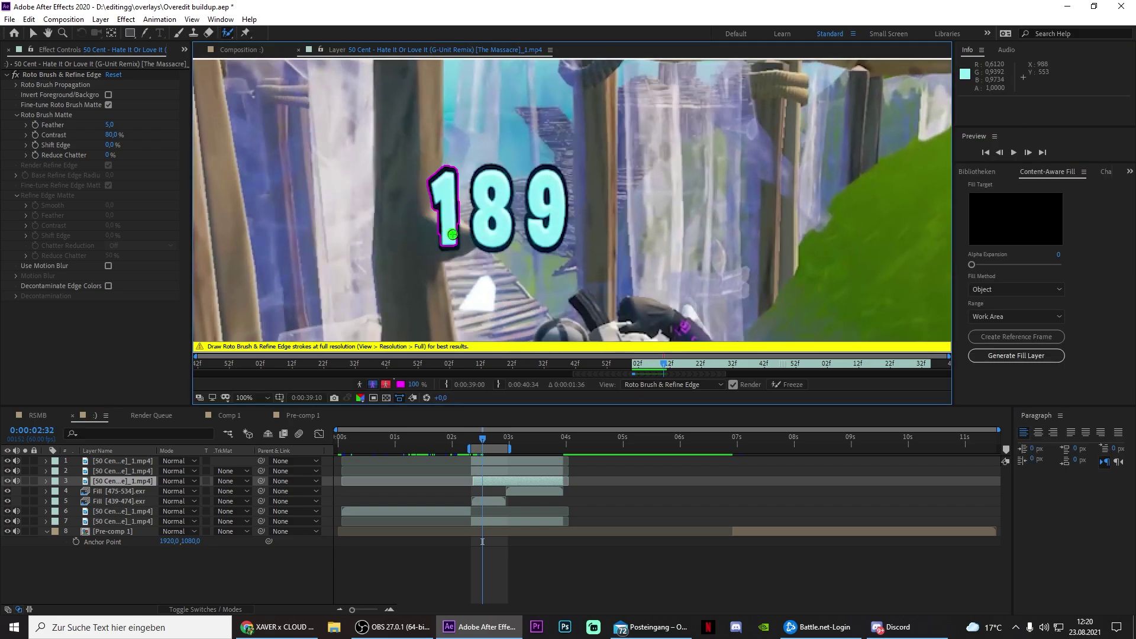
- Return to the gameplay composition view and scrub the footage to 0:00:02:27
click(493, 437)
drag(504, 436, 479, 445)
double_click(807, 535)
click(227, 417)
click(95, 416)
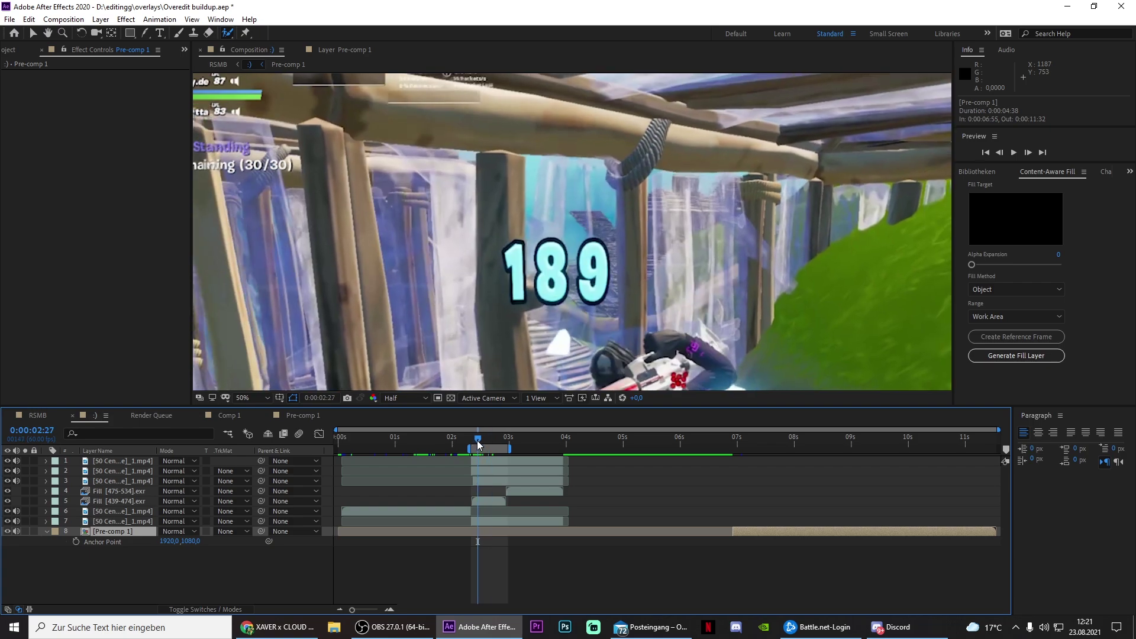
- Rotoscope the digit 8 on the second clip with the Roto Brush and propagate the selection through the following frames
double_click(481, 472)
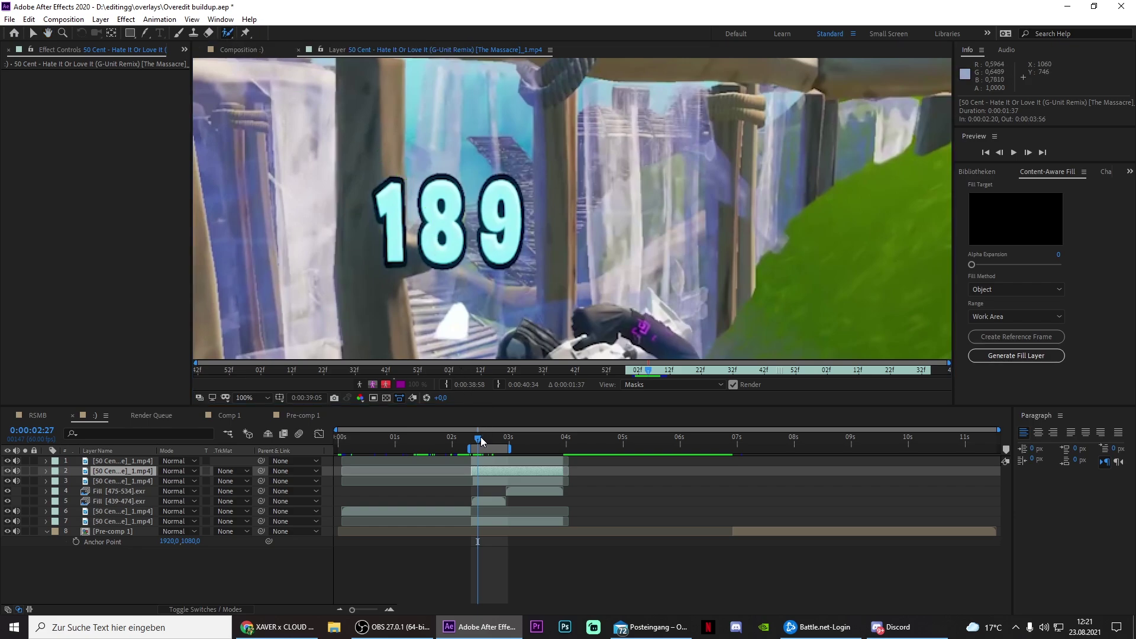
drag(480, 441, 474, 441)
mouse_move(421, 242)
mouse_down()
mouse_move(420, 180)
mouse_move(455, 233)
mouse_move(449, 214)
mouse_move(451, 269)
mouse_move(445, 247)
mouse_move(411, 245)
mouse_move(413, 220)
mouse_up()
key(Page_Down)
key(Page_Down)
key(Page_Down)
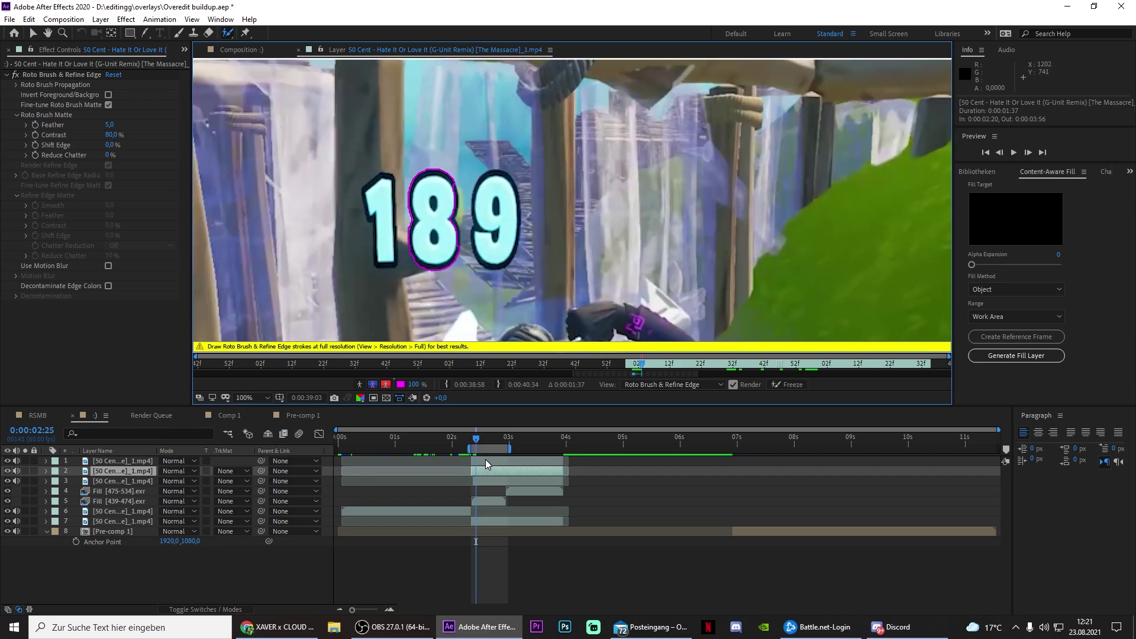
- Rotoscope the digit 9 on the topmost clip with the Roto Brush and propagate the selection through the following frames
double_click(485, 464)
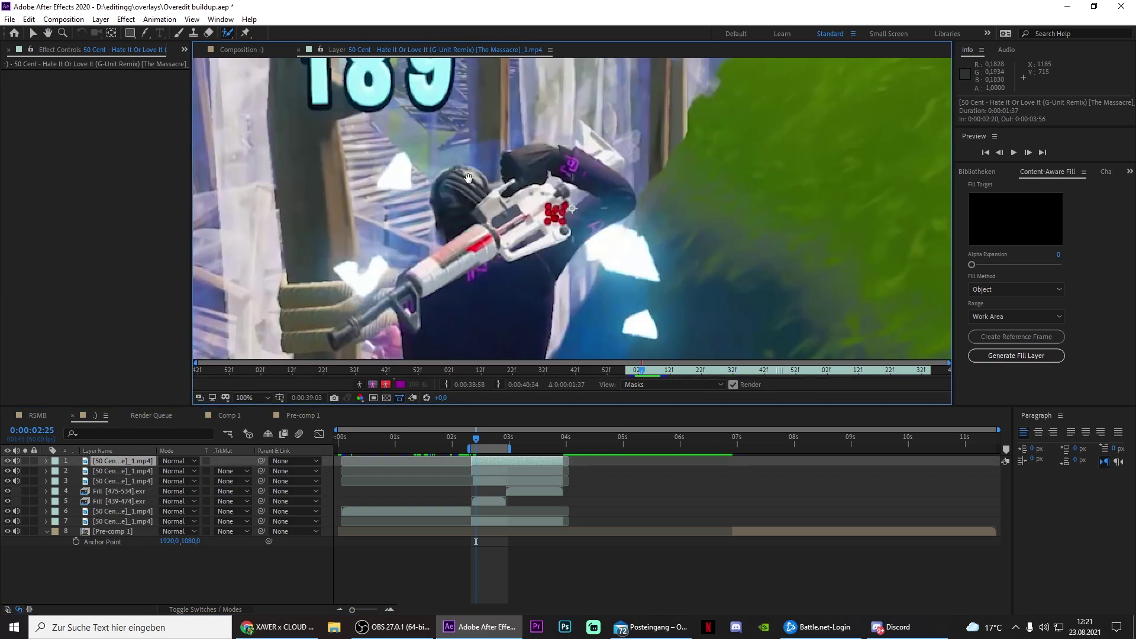
mouse_move(448, 219)
mouse_down()
mouse_move(450, 179)
mouse_move(466, 171)
mouse_move(476, 235)
mouse_up()
key(Page_Down)
key(Page_Down)
key(Page_Down)
key(Page_Down)
key(Page_Down)
key(Page_Down)
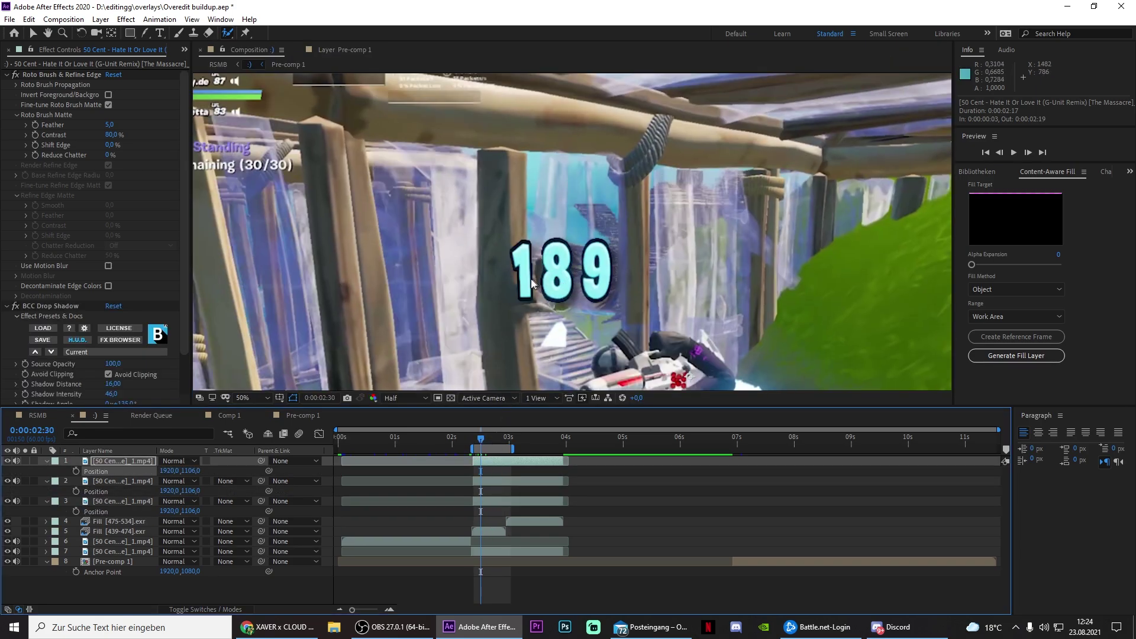
click(487, 502)
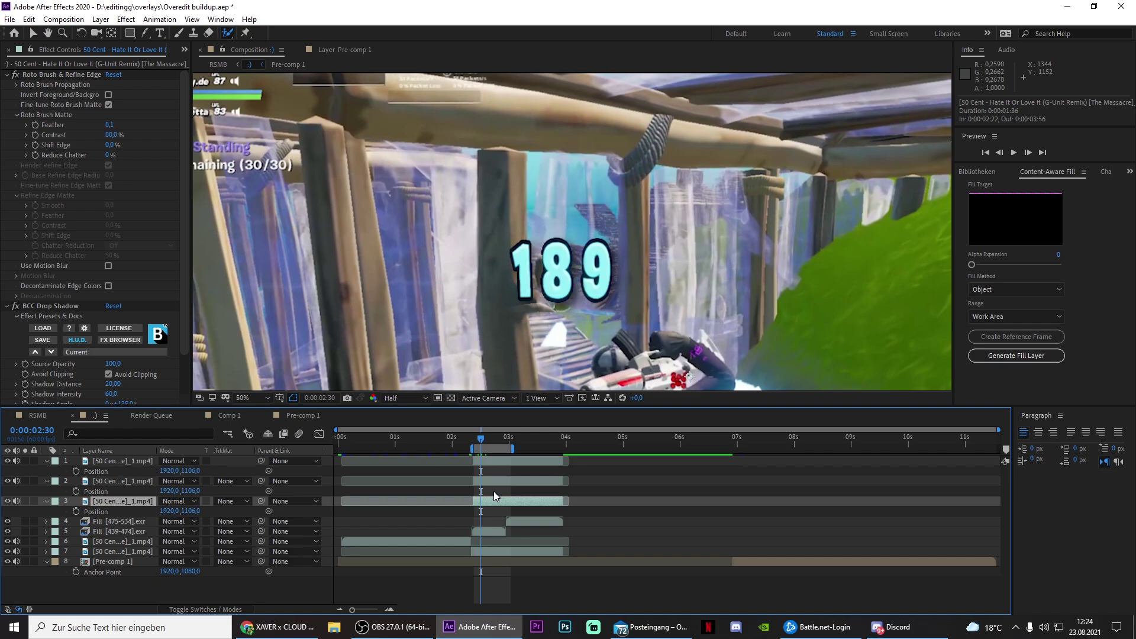
key(ctrl+d)
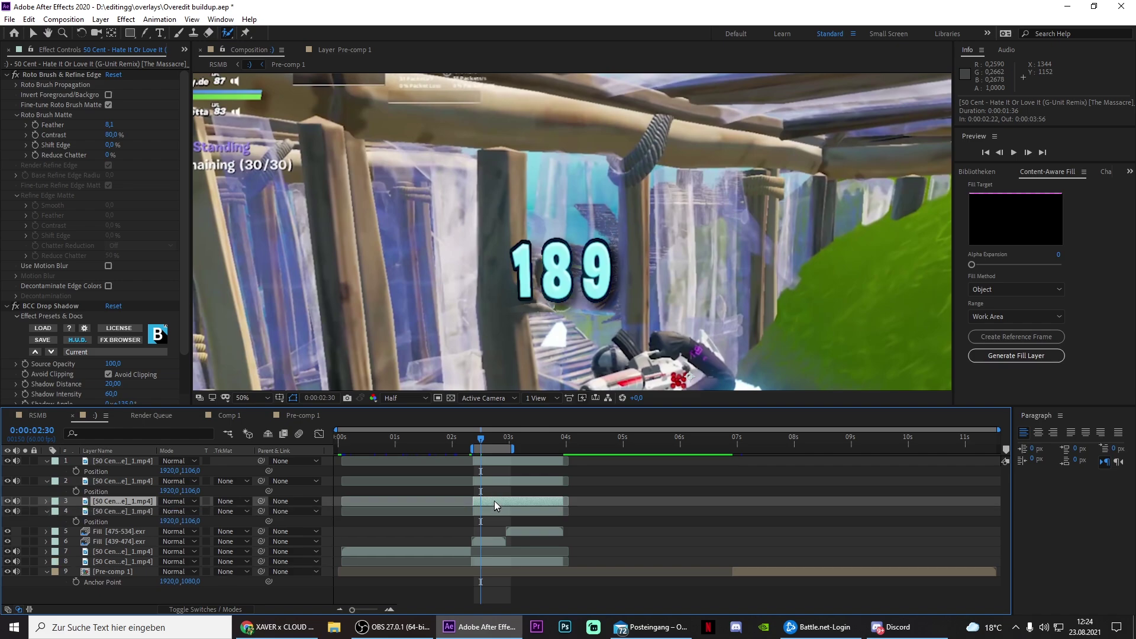
key(Delete)
- Duplicate the digit 1 clip and set the copy's Position X to 1834 so the two digits stand side by side
click(501, 459)
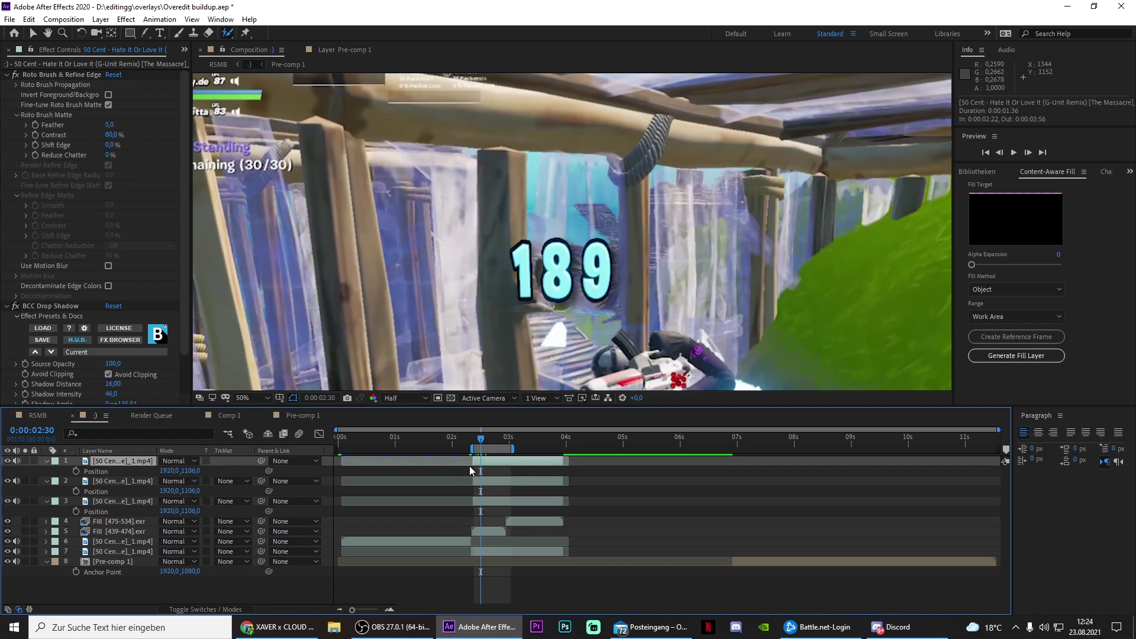
key(ctrl+d)
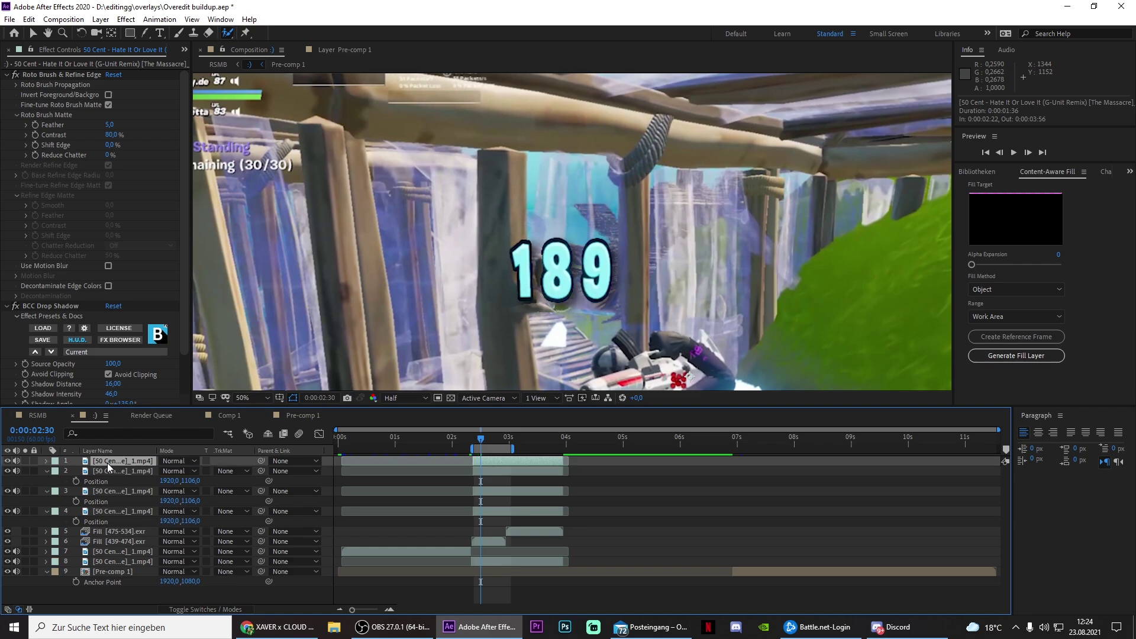
key(p)
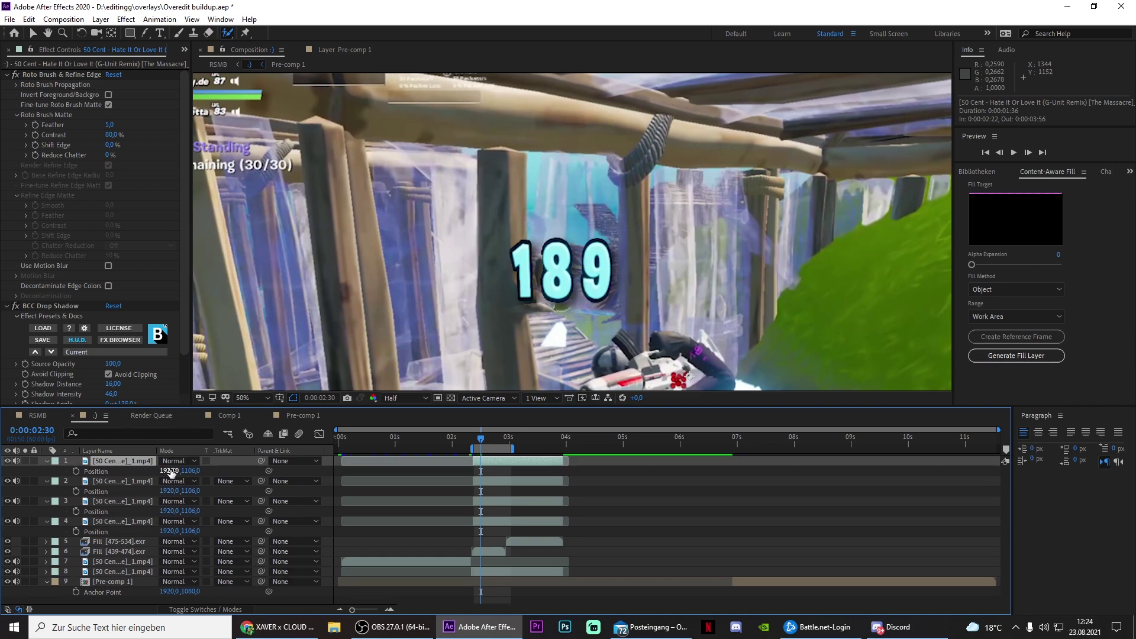
drag(166, 470, 114, 470)
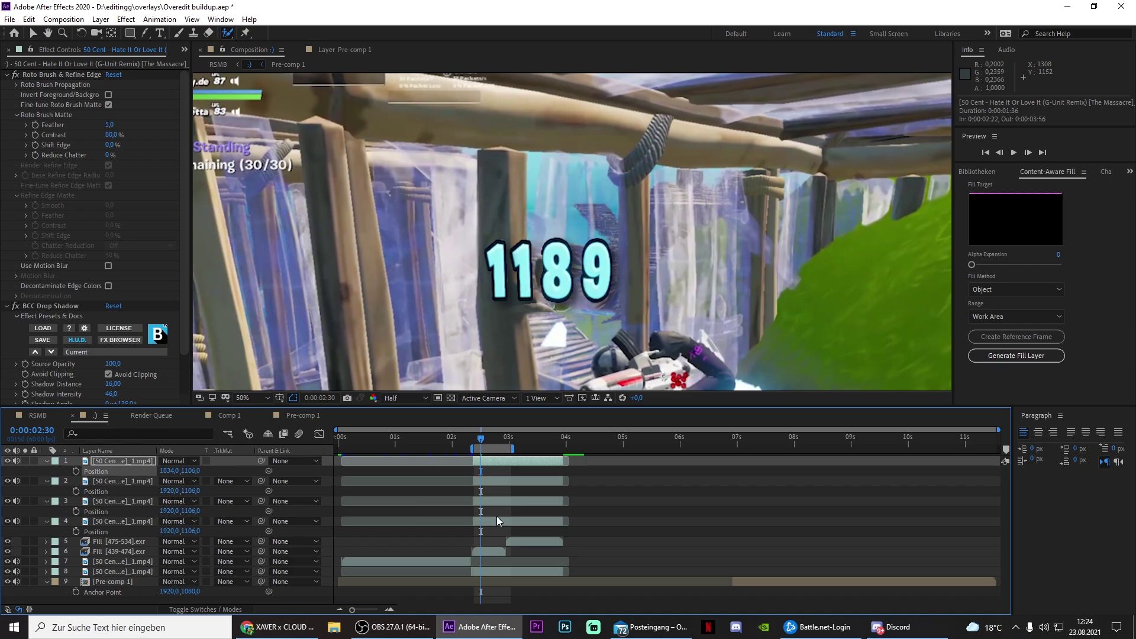
- Duplicate the digit 8 clip twice, offset two of the 8s to Position X 2033 and 2157, and shift the digit 9 to X 2148
click(491, 502)
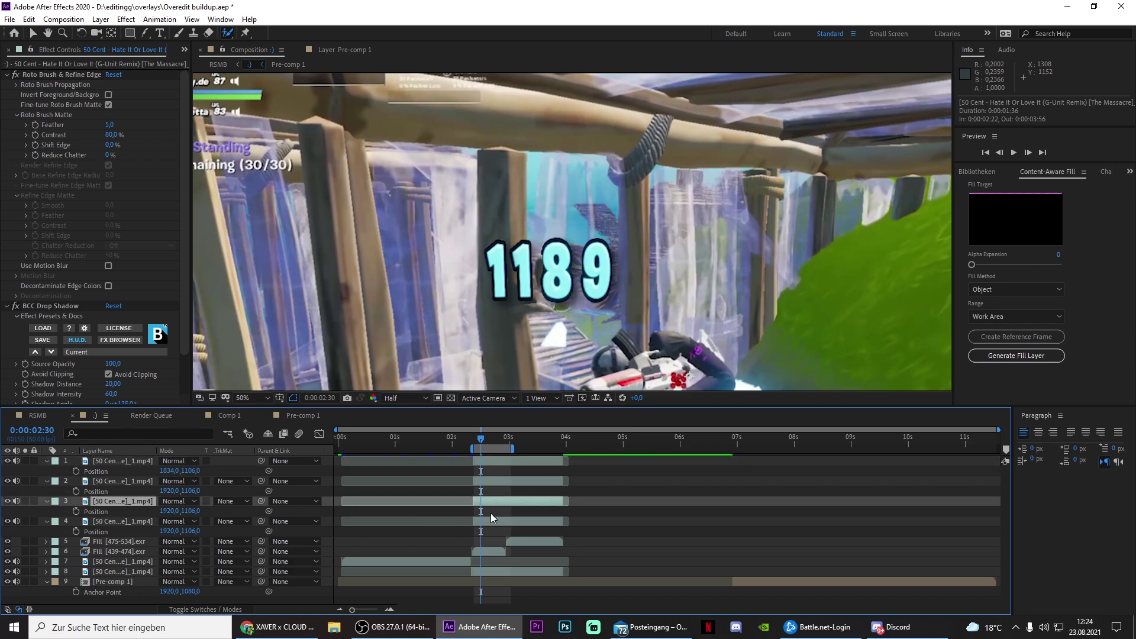
key(ctrl+d)
key(ctrl+d)
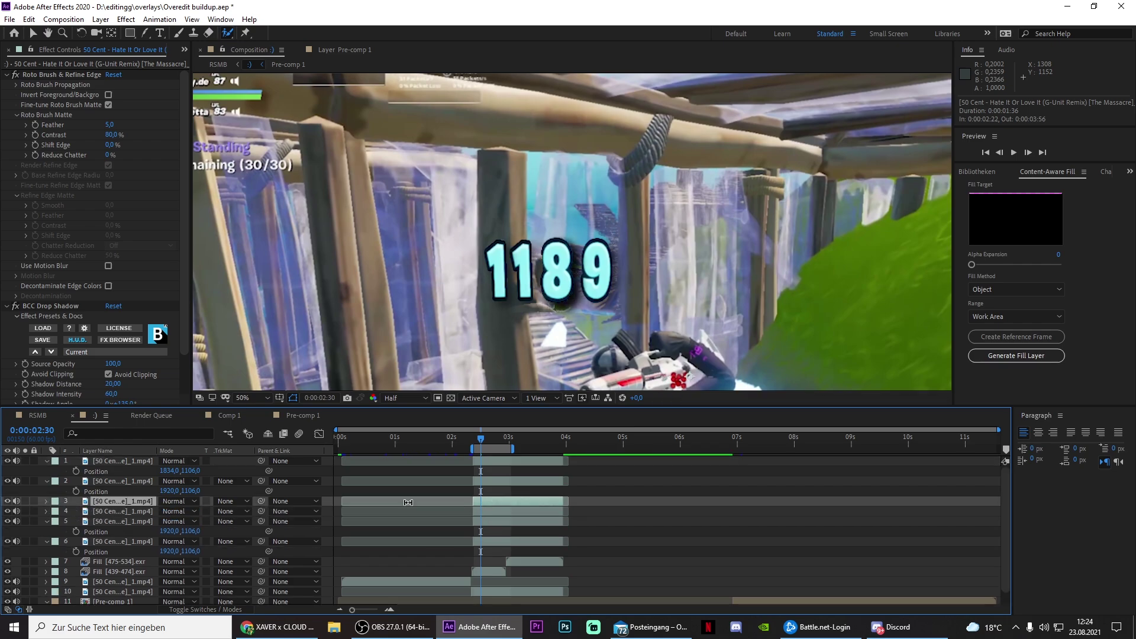
key(p)
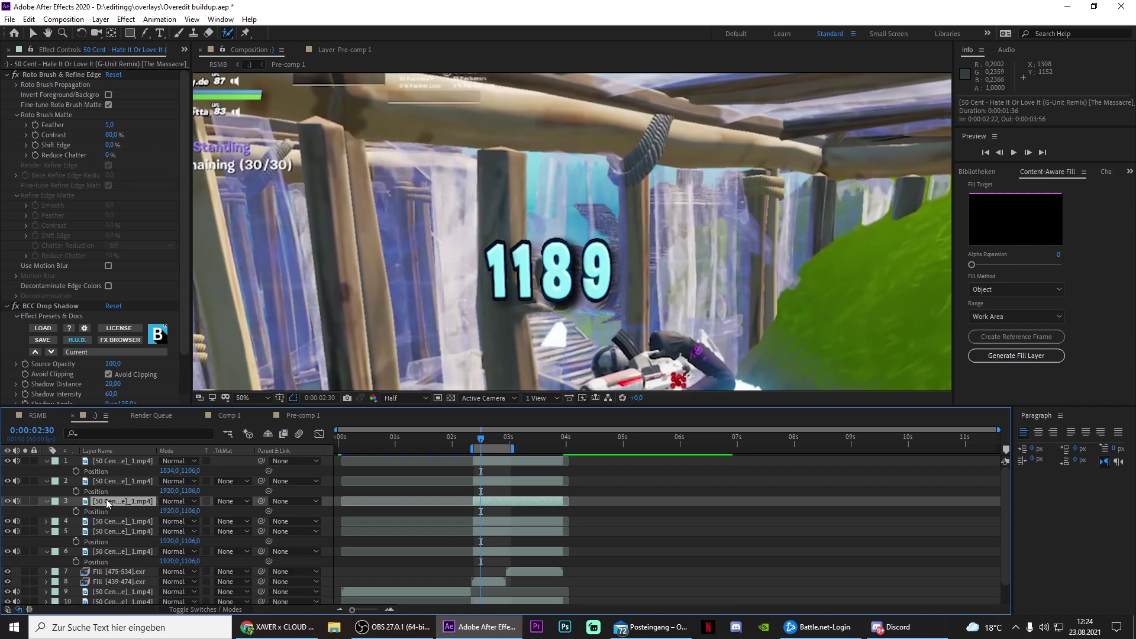
click(102, 521)
key(p)
drag(169, 510, 237, 513)
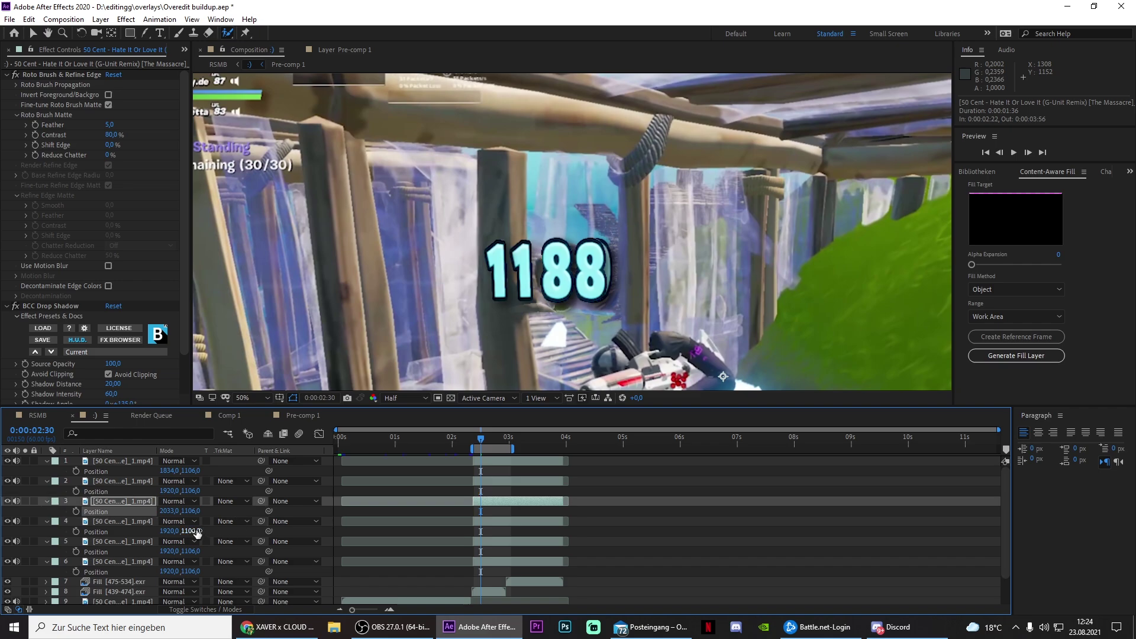
drag(166, 530, 296, 521)
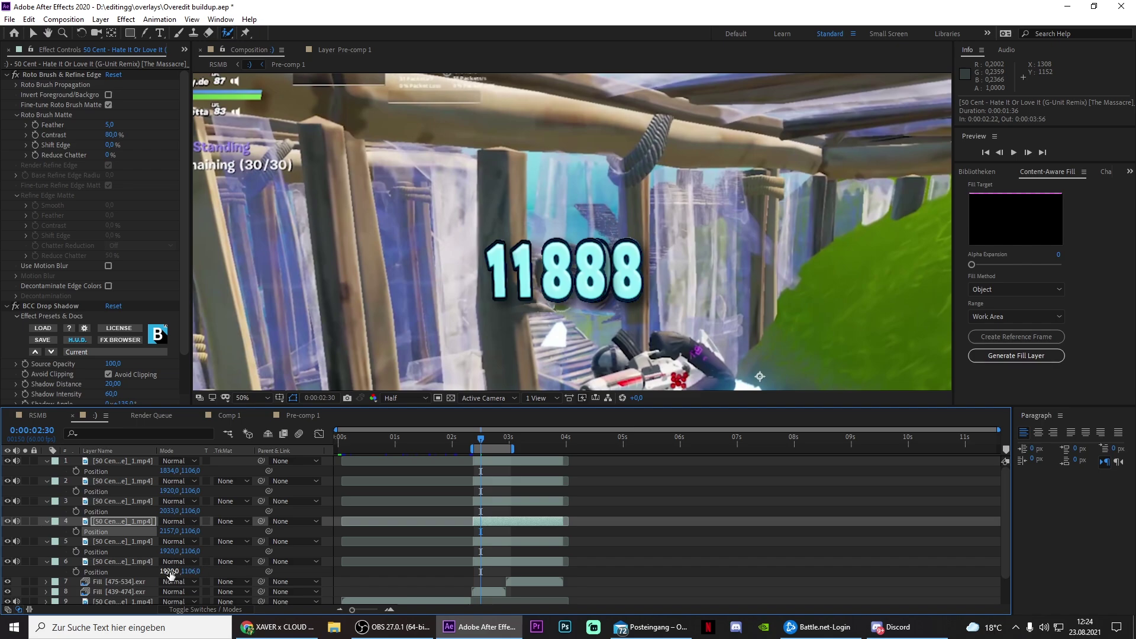
drag(169, 573, 306, 561)
- Enable Position keyframes for all six digit clips at 0:00:02:23
mouse_move(474, 439)
mouse_down()
mouse_move(495, 427)
mouse_move(474, 439)
mouse_up()
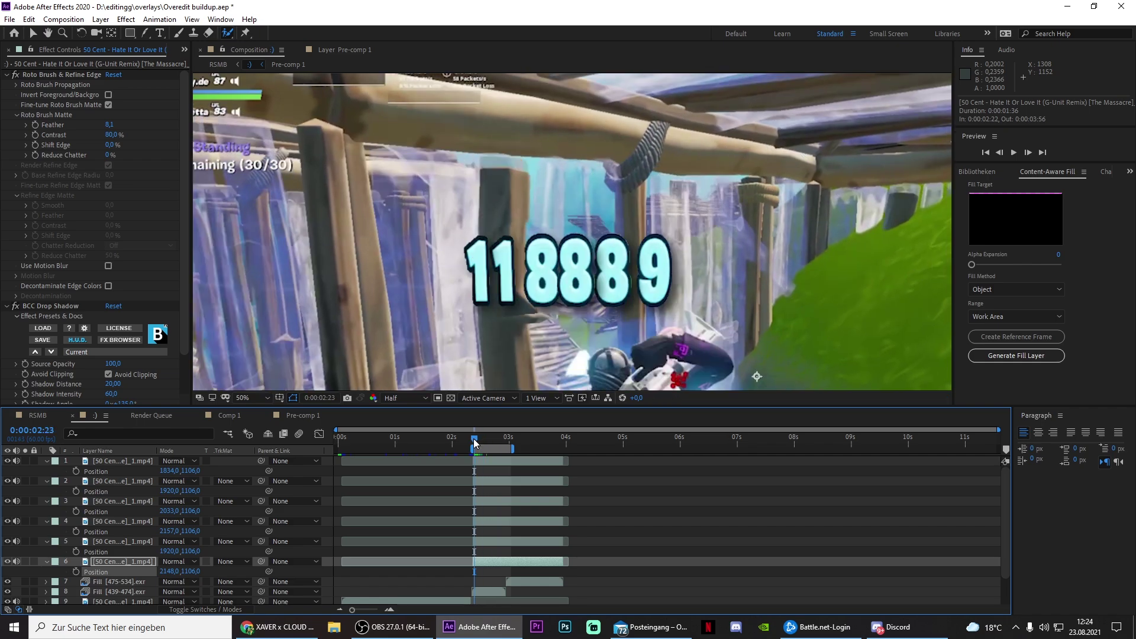
click(76, 471)
click(76, 491)
click(75, 511)
click(75, 531)
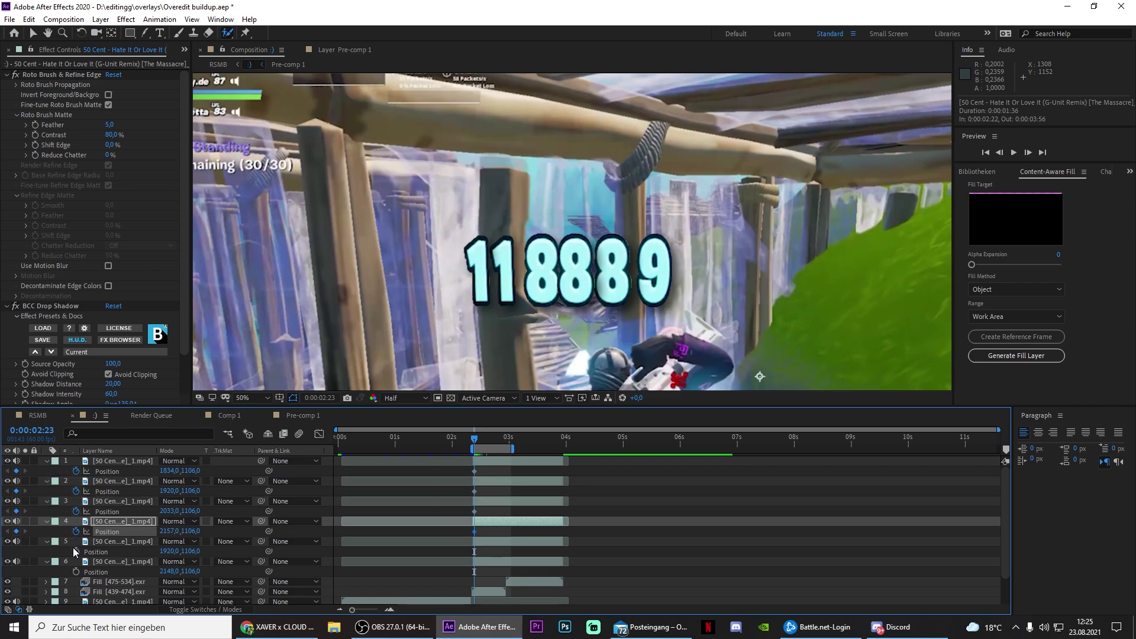
click(75, 551)
click(75, 572)
- Respace the digits in the starting keyframes, setting Position X to 1829 for the first 1, 2040 and 2182 for the offset 8s, and 2171 for the 9
drag(172, 470, 169, 471)
drag(167, 513, 183, 571)
key(ctrl+z)
key(space)
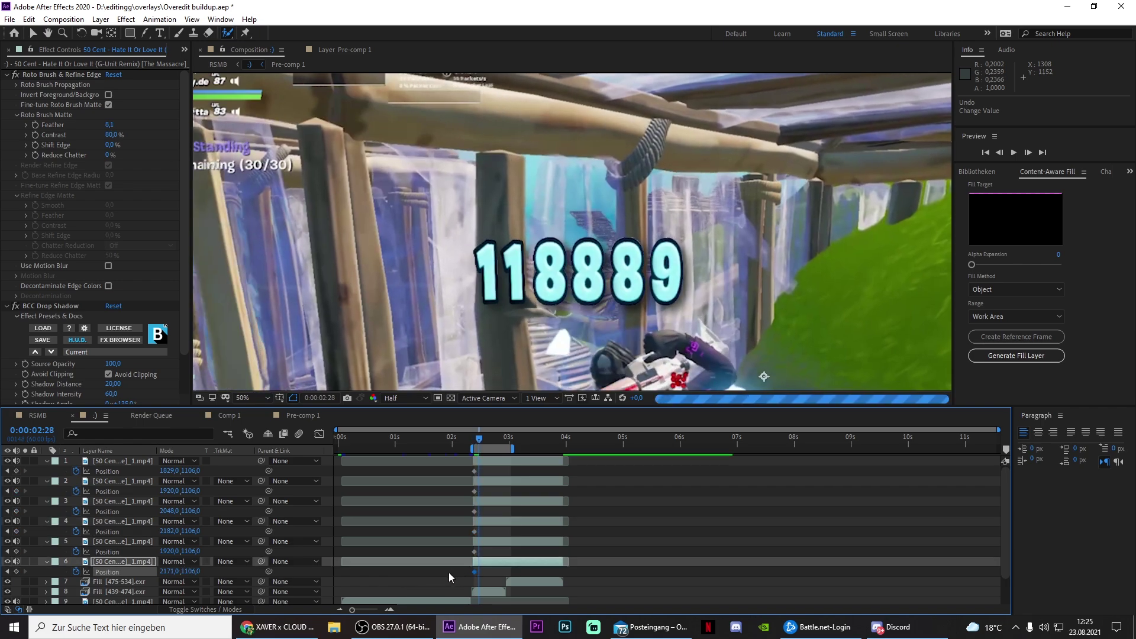
- Keyframe tighter horizontal Position values for the digit clips at 0:00:02:28 to even out their spacing
drag(171, 573, 168, 573)
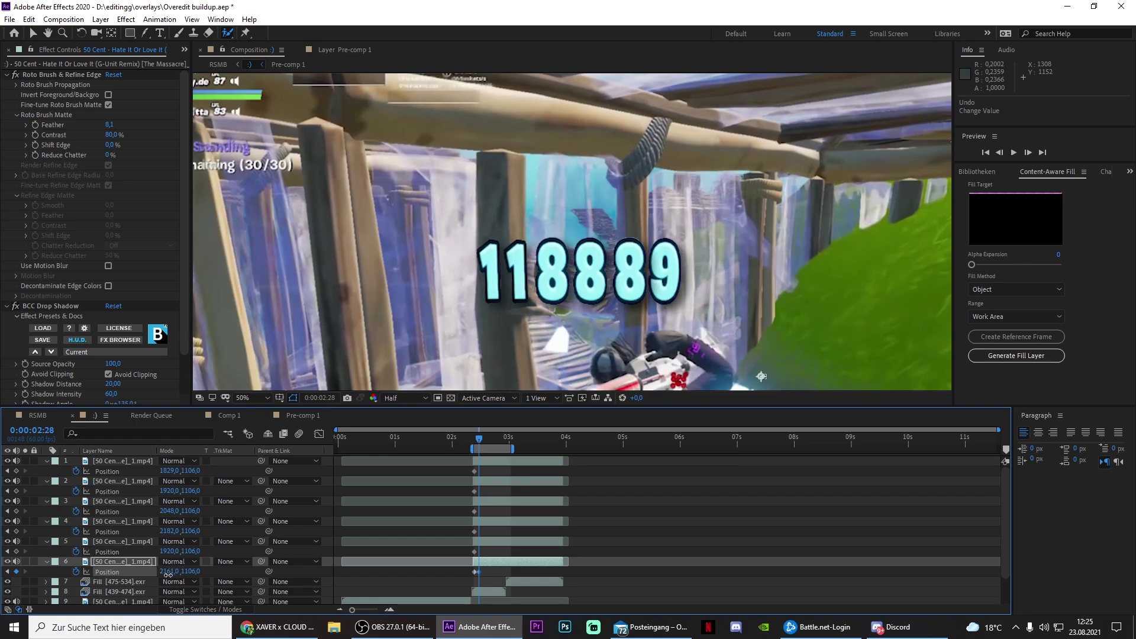
drag(168, 473, 168, 472)
drag(170, 512, 166, 531)
drag(168, 552, 148, 575)
- Keyframe a narrower horizontal Position spacing for all six digit clips between 0:00:02:28 and 0:00:02:44, and advance to 0:00:02:44
click(487, 438)
drag(168, 472, 175, 472)
drag(169, 552, 166, 551)
drag(169, 491, 151, 513)
drag(169, 552, 148, 574)
drag(169, 512, 178, 572)
key(ctrl+z)
click(499, 438)
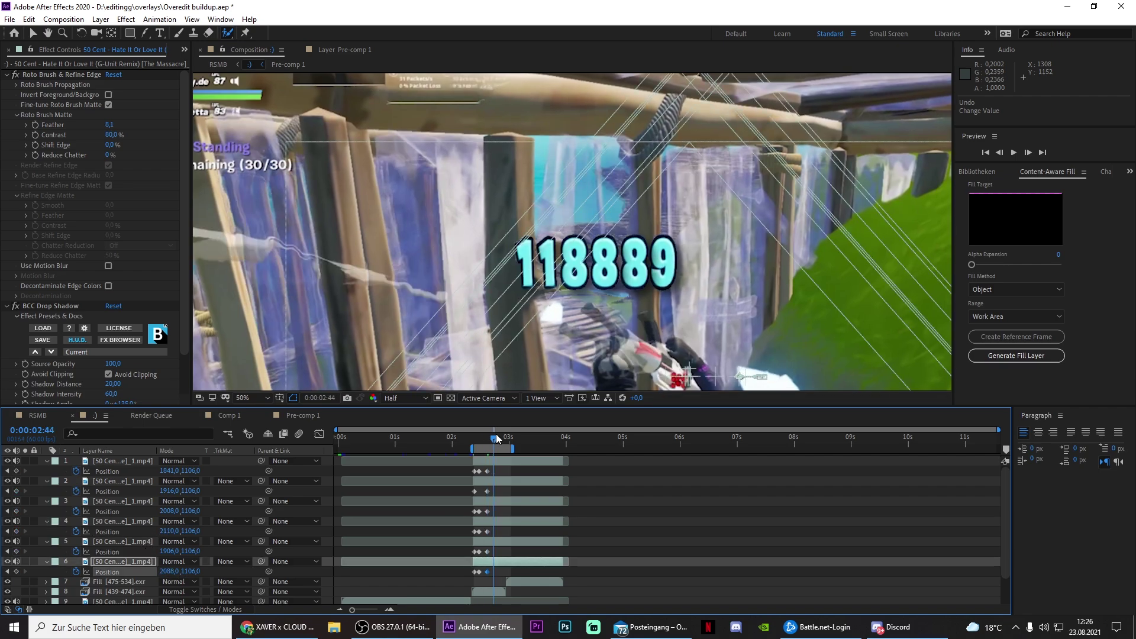
- Preview the six-digit number animation from 0:00:02:21
click(472, 438)
key(space)
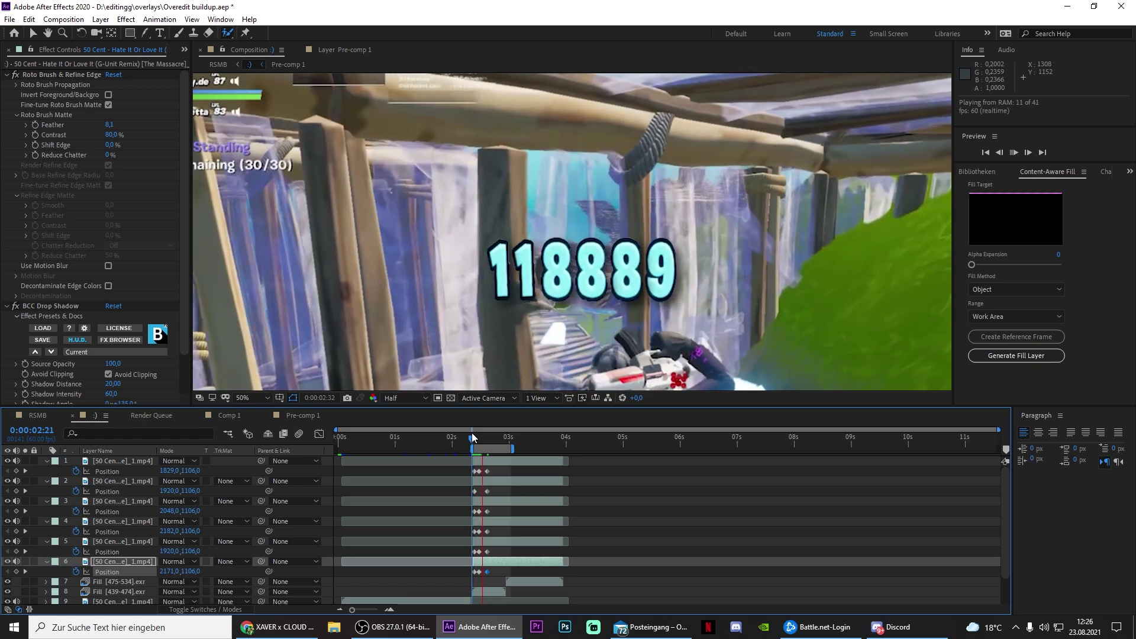
key(e)
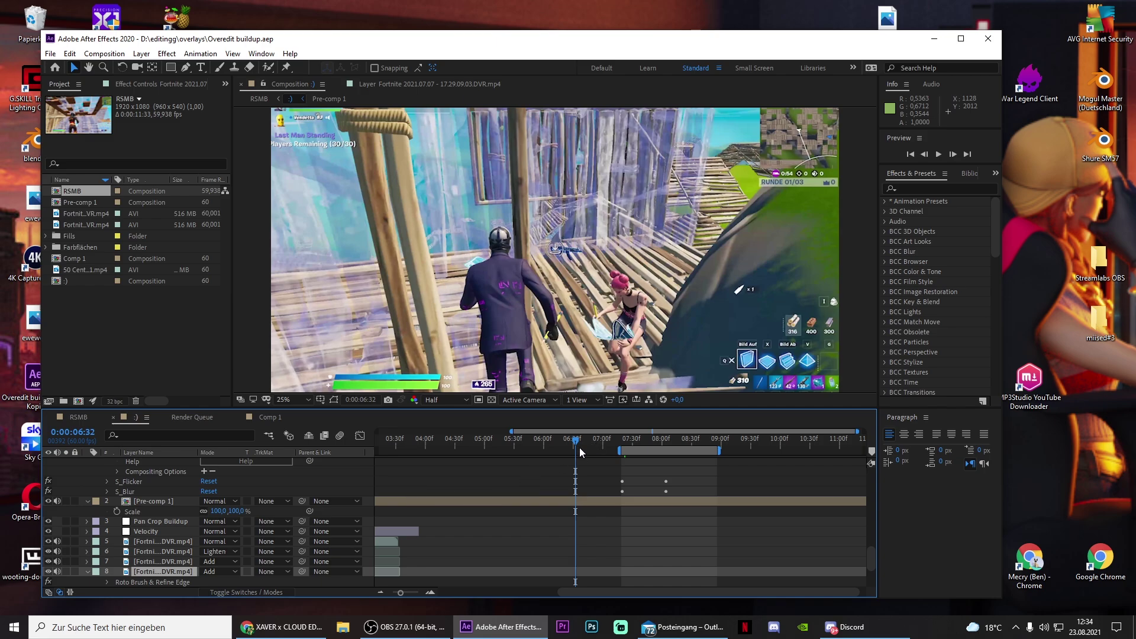
- Start the work area at 0:00:05:52 and move the current time to 0:00:08:53
drag(577, 441, 535, 442)
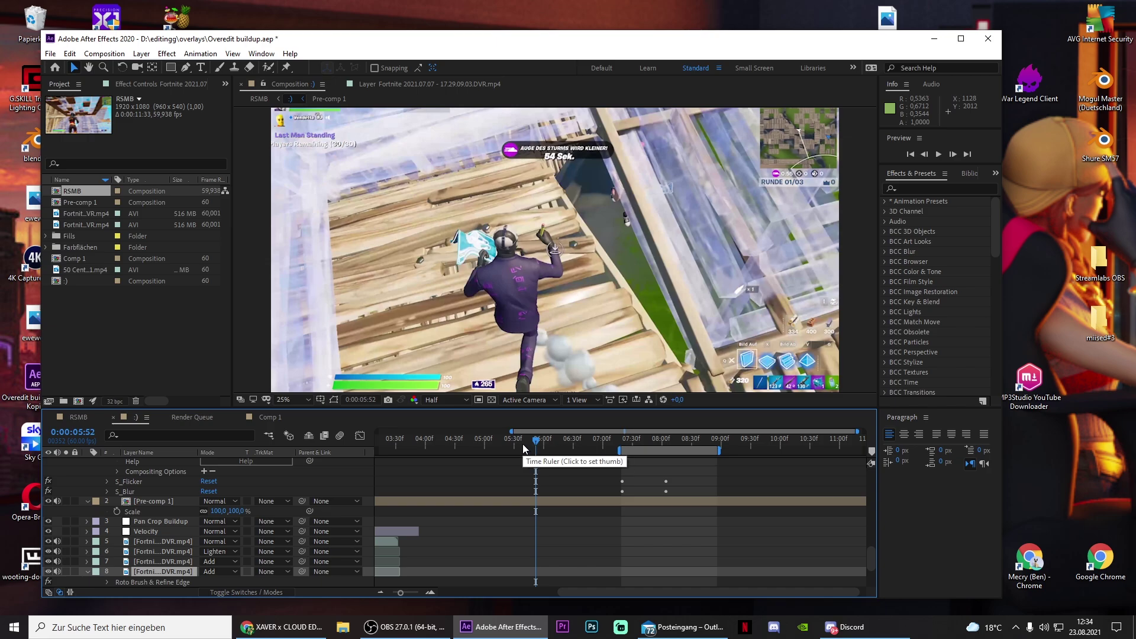
key(b)
mouse_move(733, 442)
mouse_down()
mouse_move(745, 447)
mouse_move(714, 447)
mouse_up()
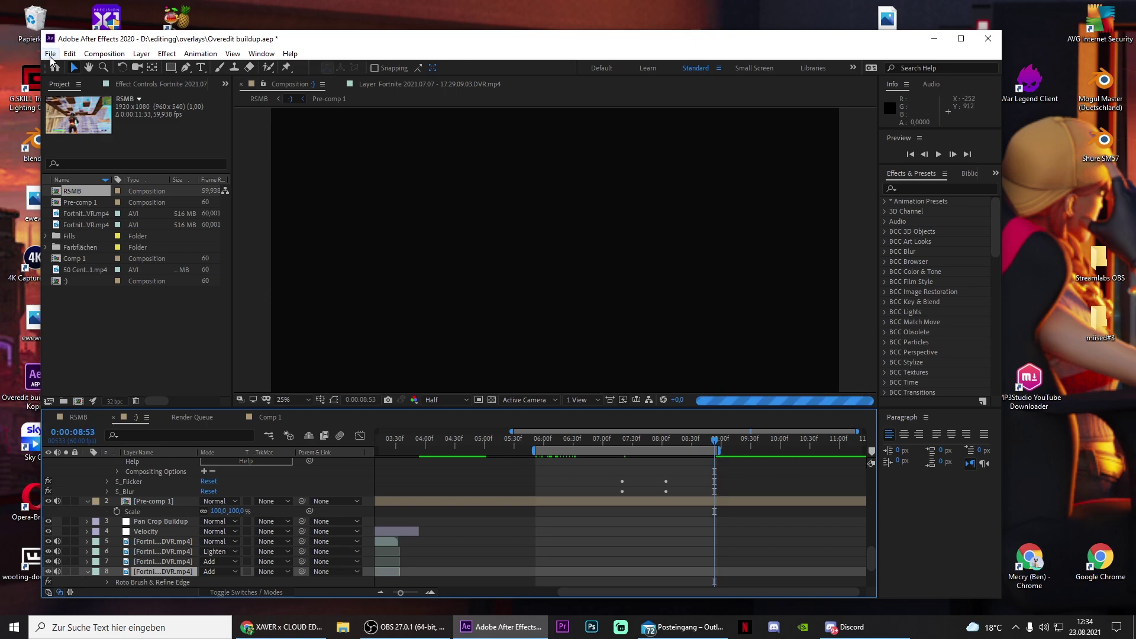
- Add the :) composition to the render queue, open its output file destination and dismiss the save dialog
click(52, 55)
mouse_move(101, 246)
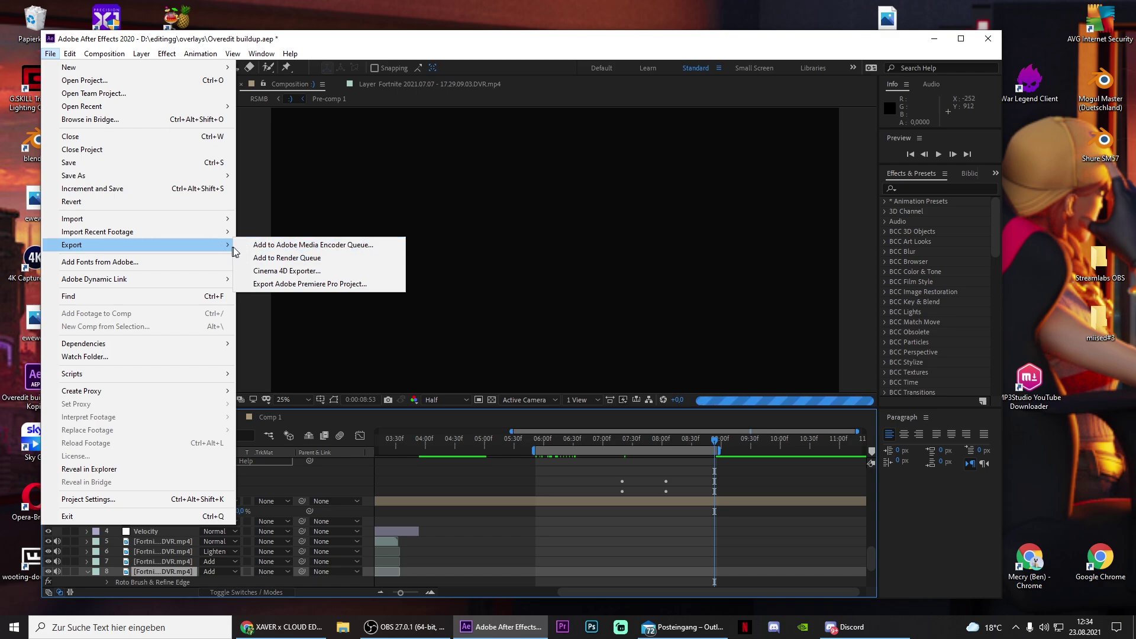
click(294, 259)
scroll(270, 500, down, 1)
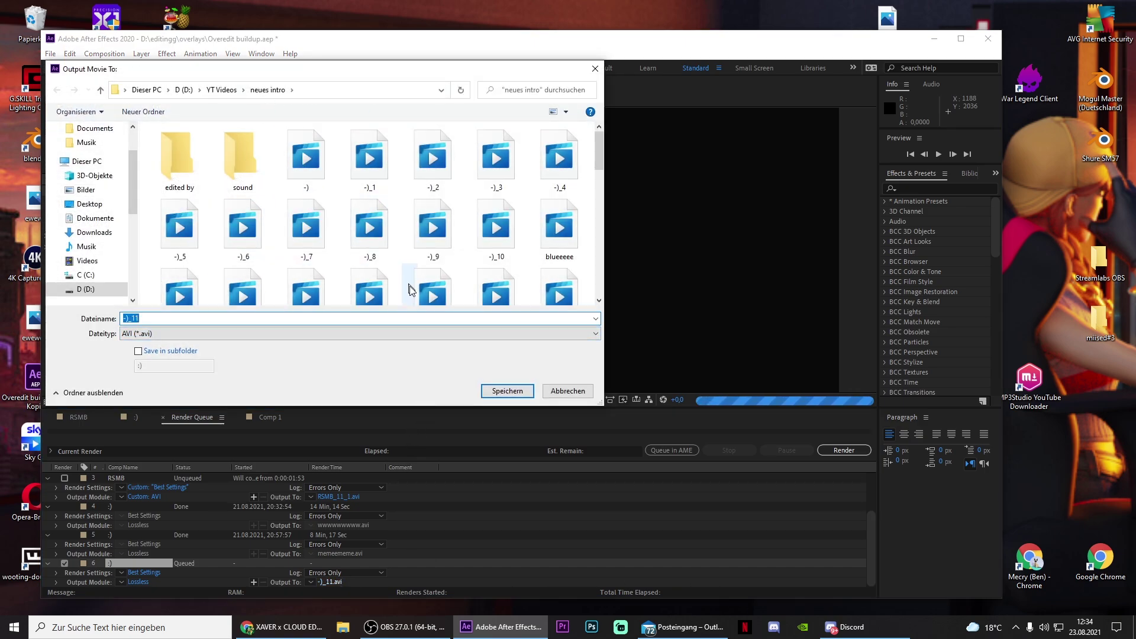
click(567, 391)
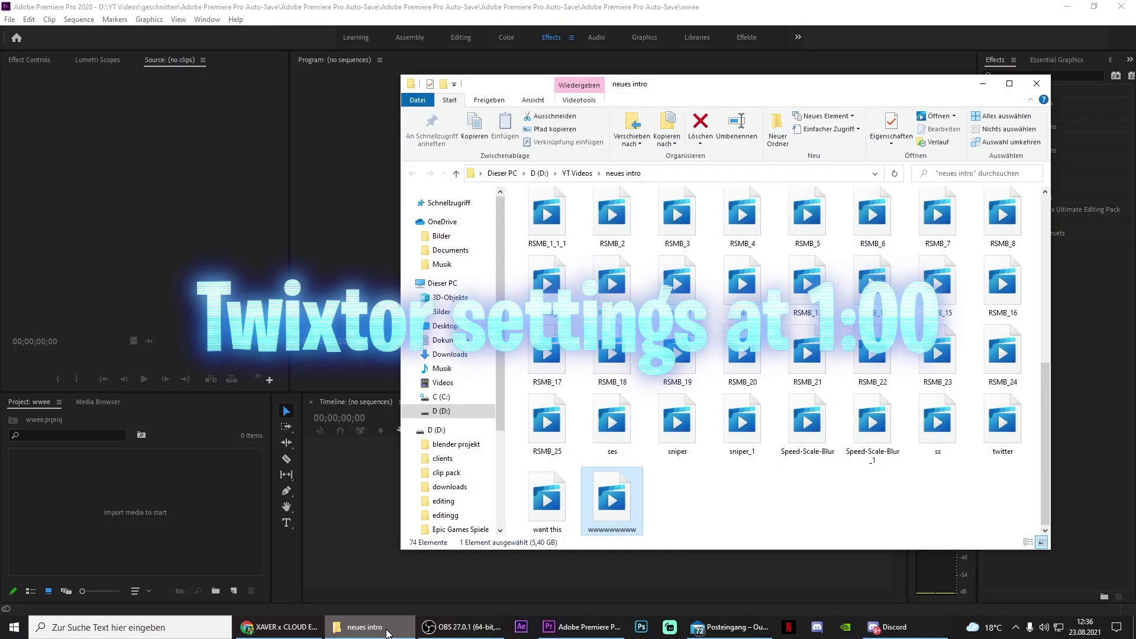
- In Premiere Pro, import the rendered wwwwwwwwww clip from the neues intro folder and place it in a new sequence
drag(601, 521, 509, 491)
drag(612, 591, 505, 579)
click(556, 422)
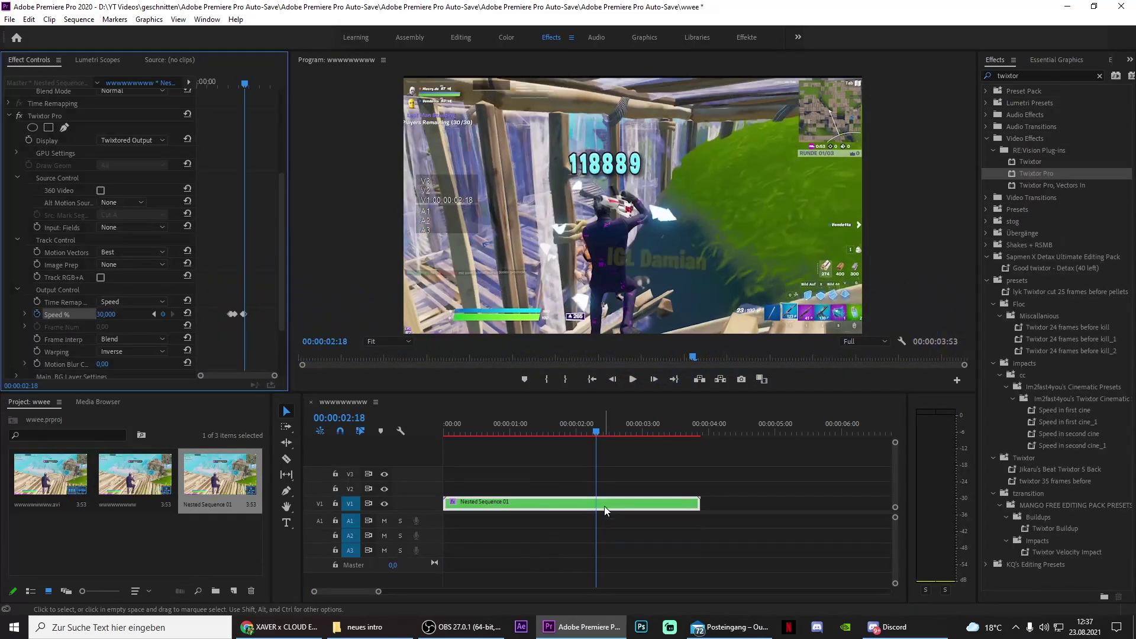
- Nest the Twixtor-ramped clip on V1 using the default sequence name
right_click(603, 503)
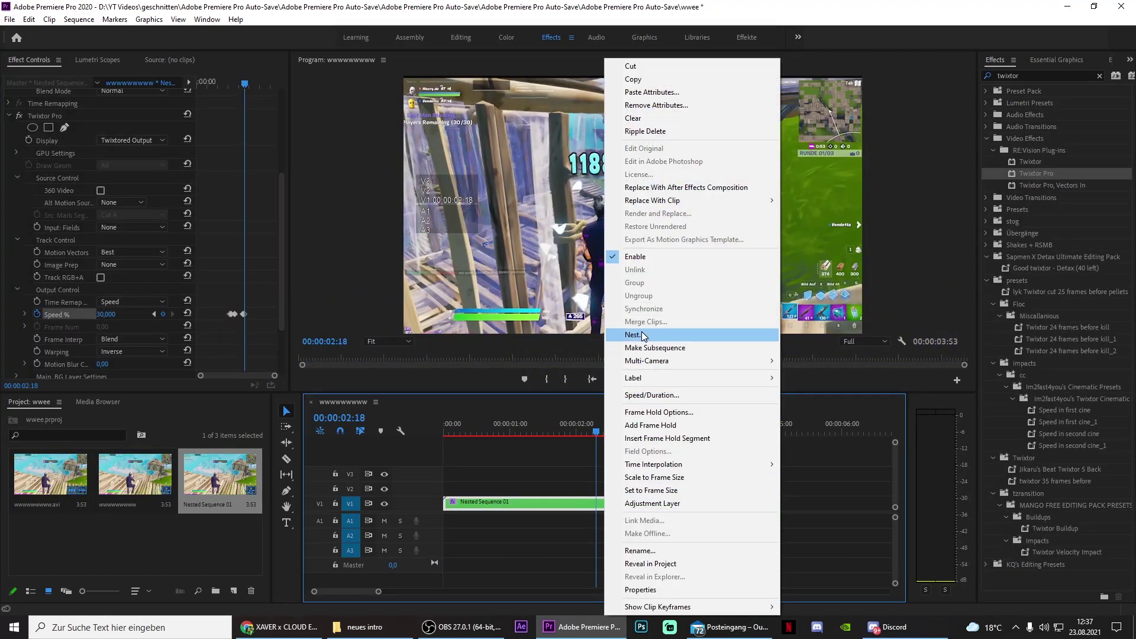
click(628, 330)
key(Return)
- Split the nested clip at 00:00:02:12 and apply the clean impact 5 preset to its second part
click(592, 432)
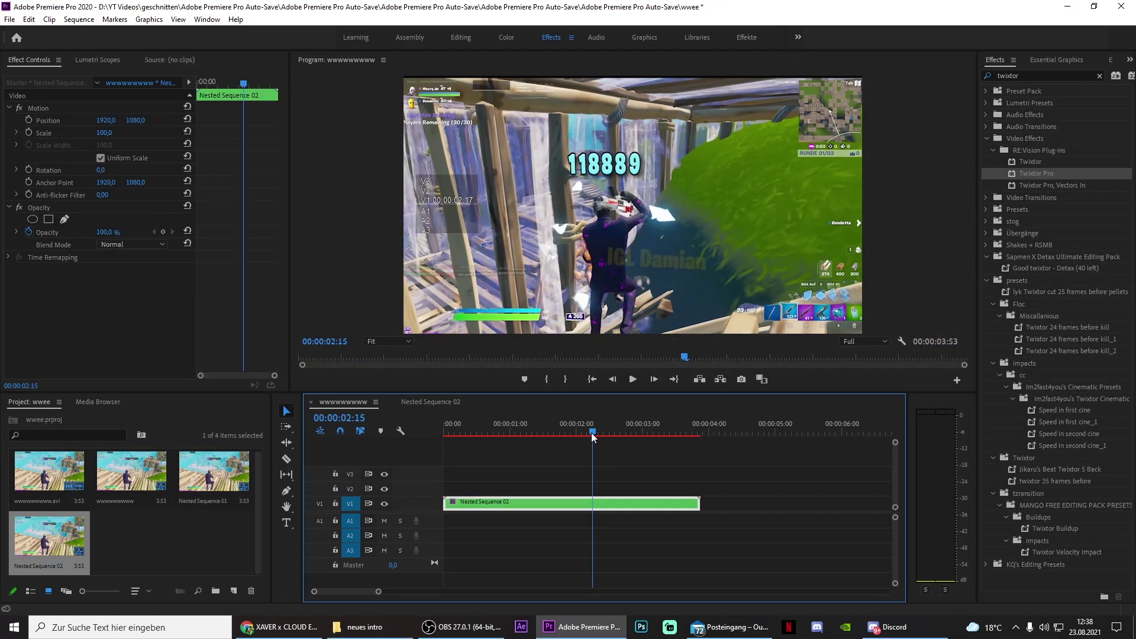
drag(589, 432, 576, 436)
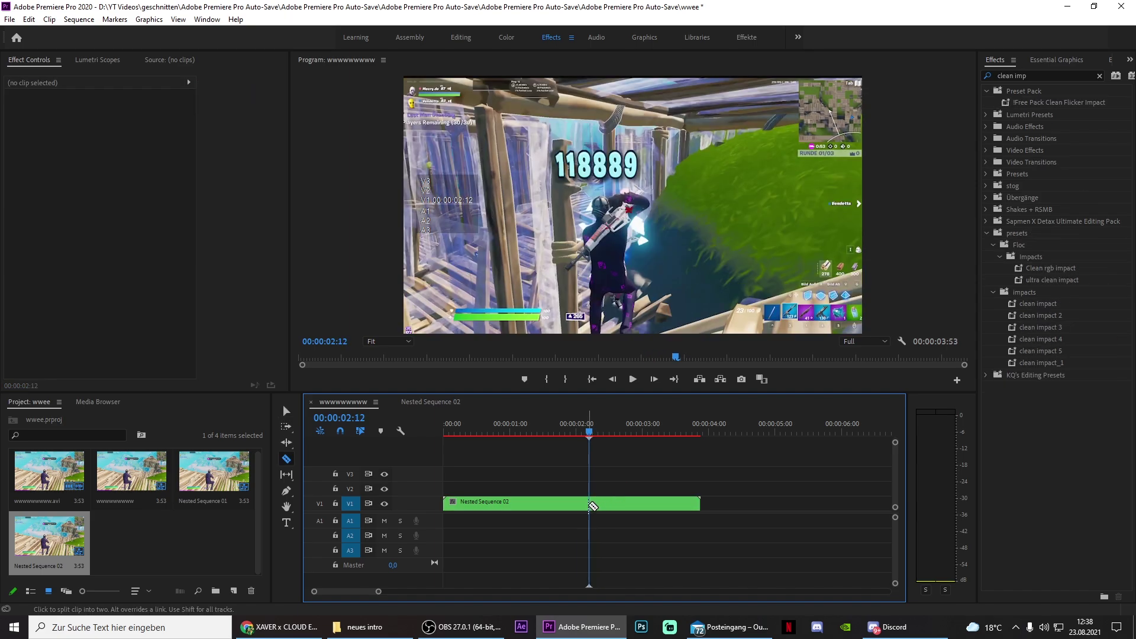
click(589, 502)
key(v)
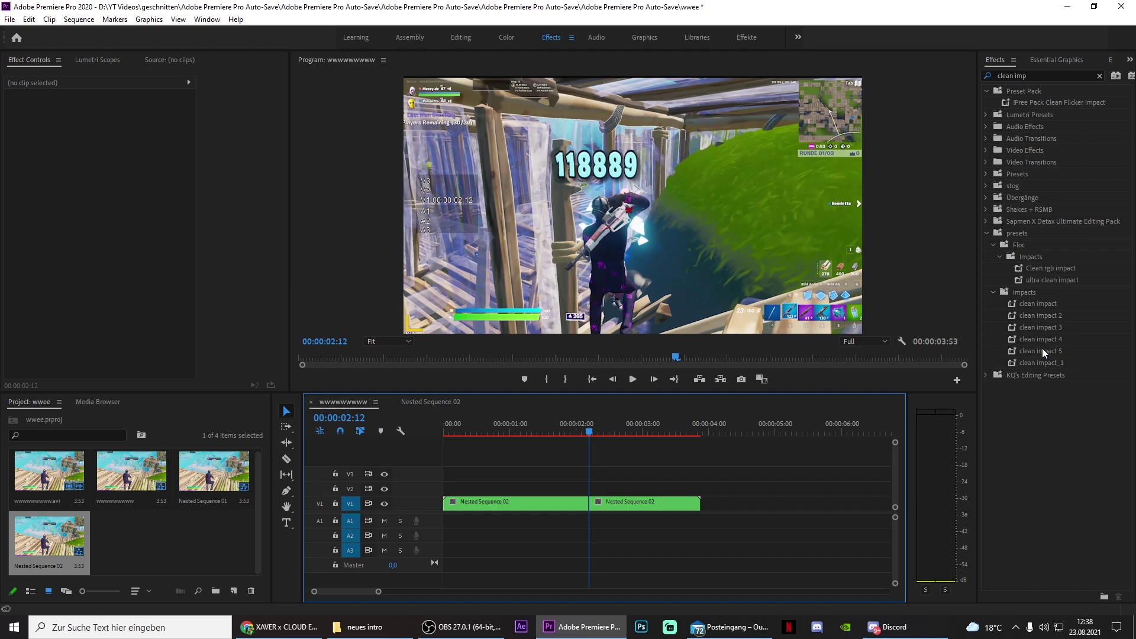
drag(1044, 353, 615, 503)
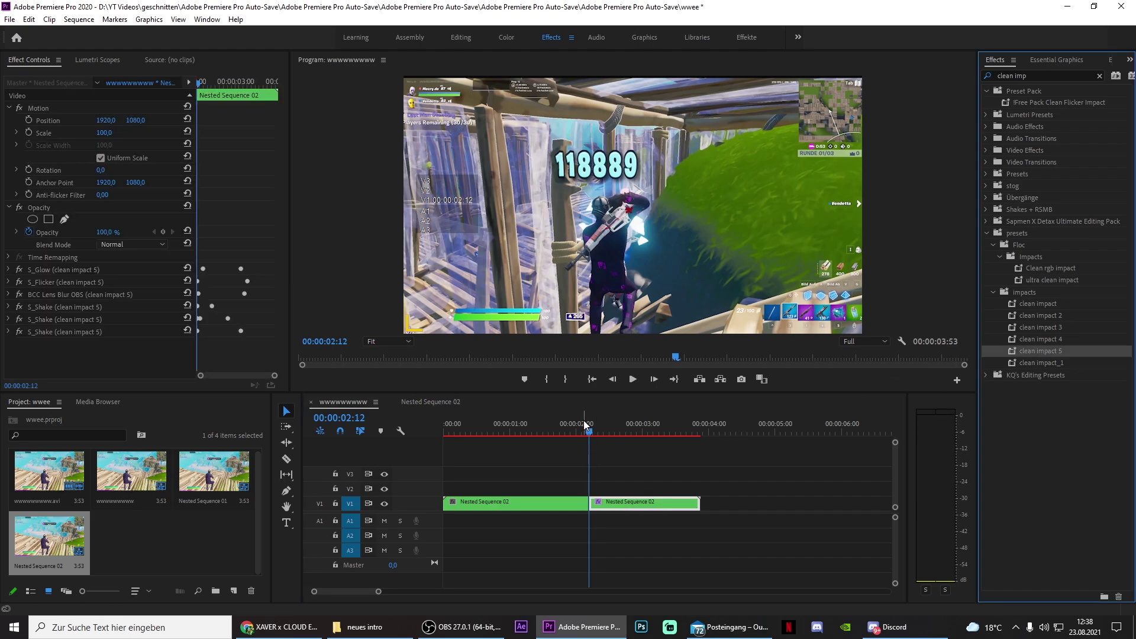